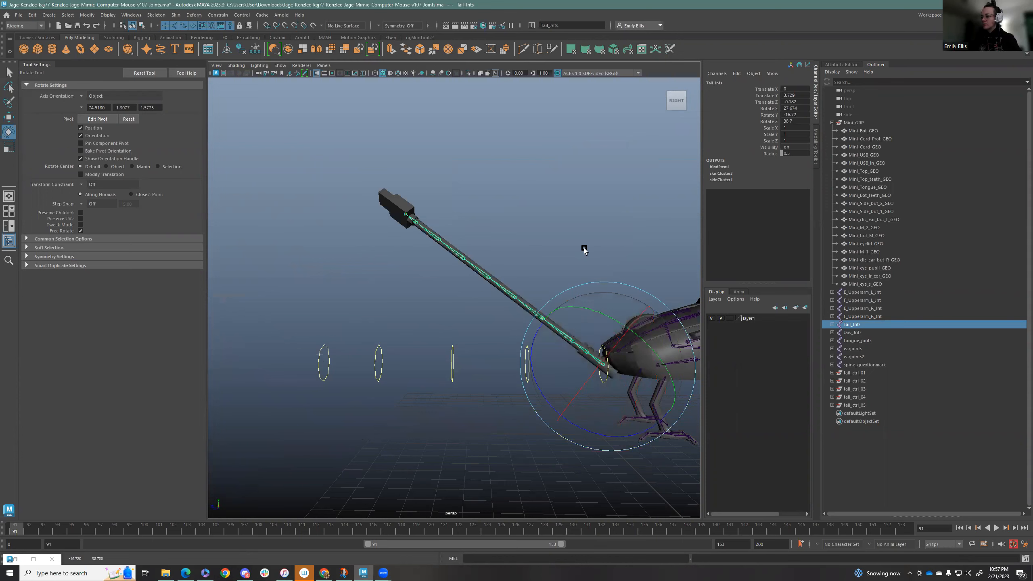
Step: Try moving the control curve of tail_ctrl_03 at the middle of the tail and undo the move
click(450, 376)
key(w)
drag(453, 364, 440, 432)
key(ctrl+z)
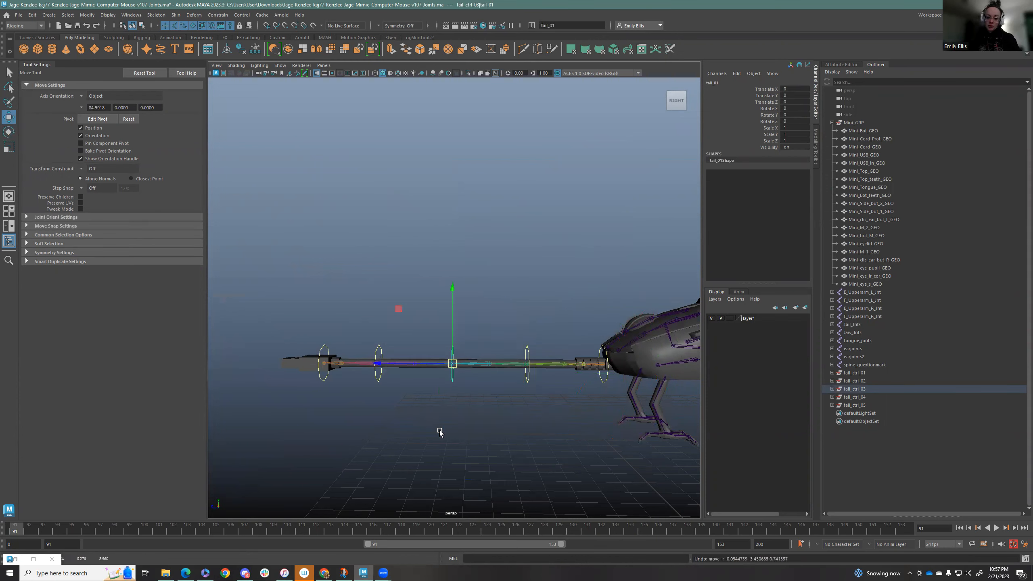
Step: Collapse the model's geometry group in the Outliner and set layer1's display type to Reference
click(832, 123)
click(725, 321)
click(730, 318)
click(730, 318)
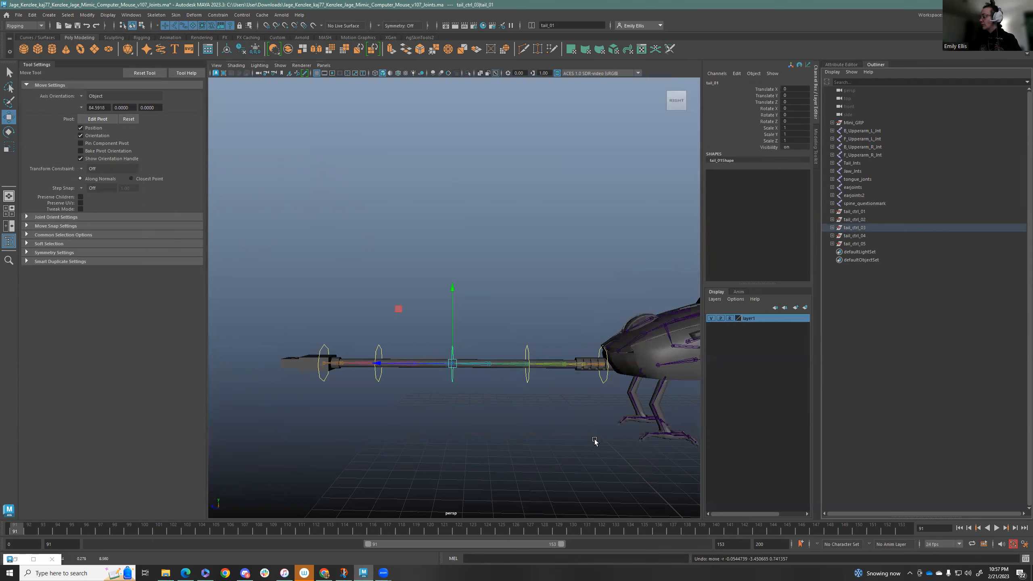
alt+drag(433, 376, 474, 389)
click(552, 289)
alt+drag(483, 354, 500, 396)
scroll(464, 394, up, 5)
alt+drag(438, 388, 372, 369)
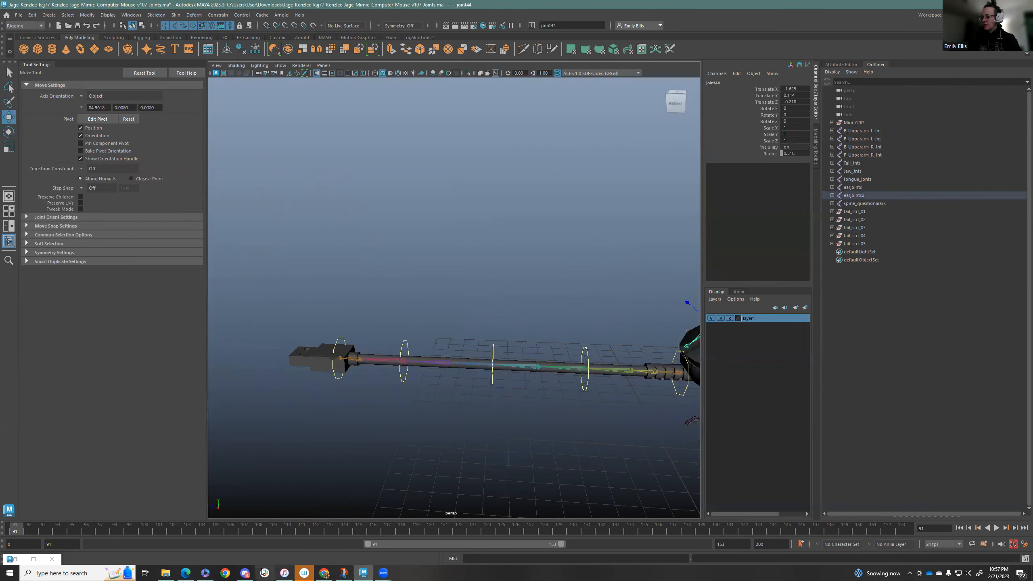
Step: Switch to the iTunes window and return to Maya
click(285, 572)
right_click(287, 572)
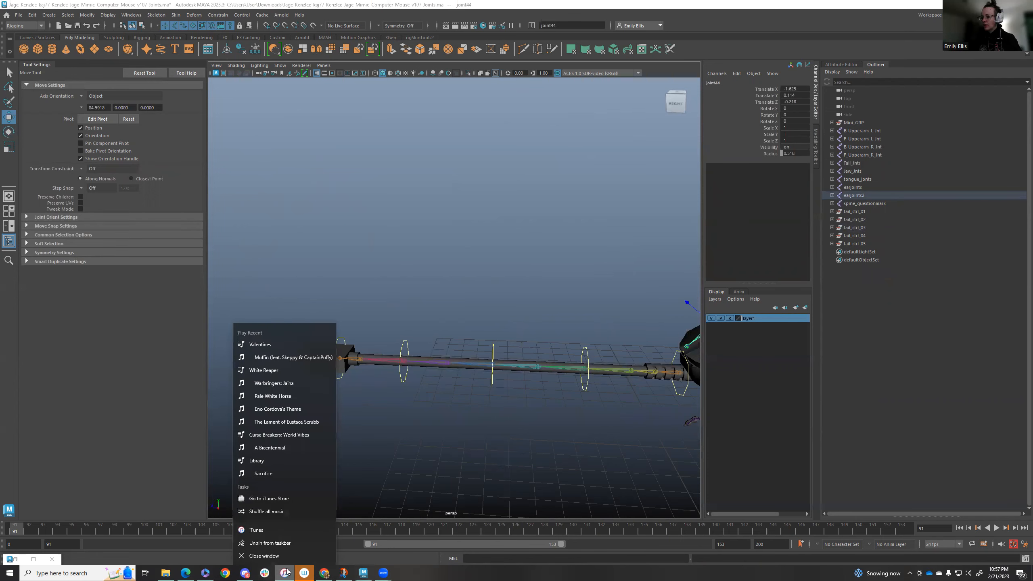
click(305, 572)
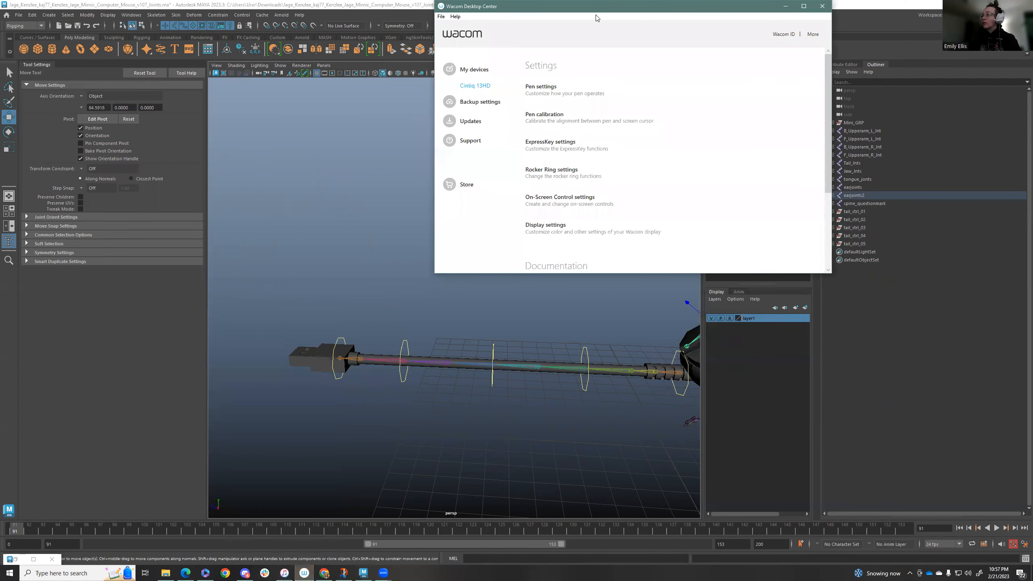
click(286, 572)
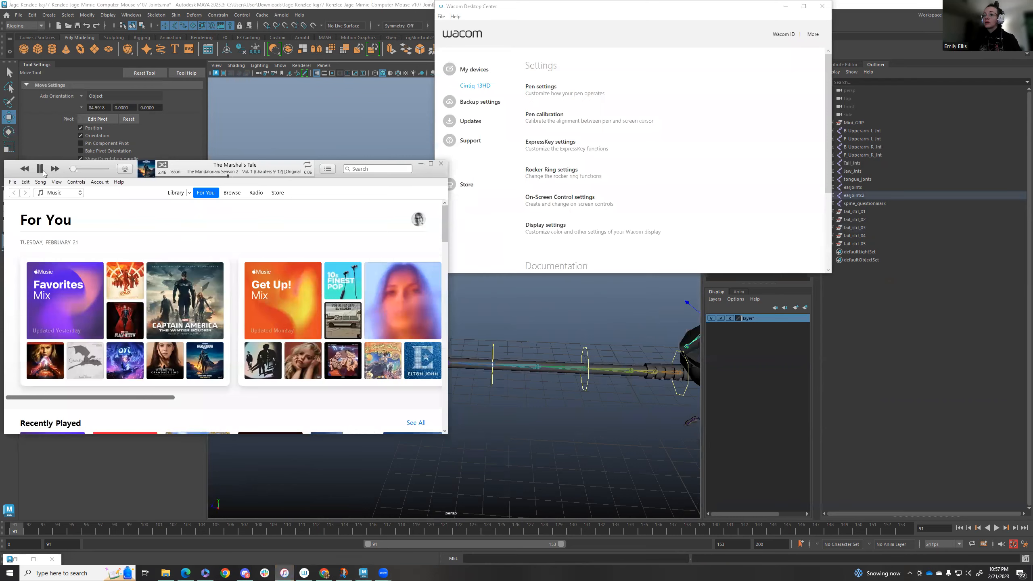
click(339, 112)
Step: Start the IK Spline Handle tool with its settings open and set the number of spans to 3
alt+drag(570, 322, 486, 390)
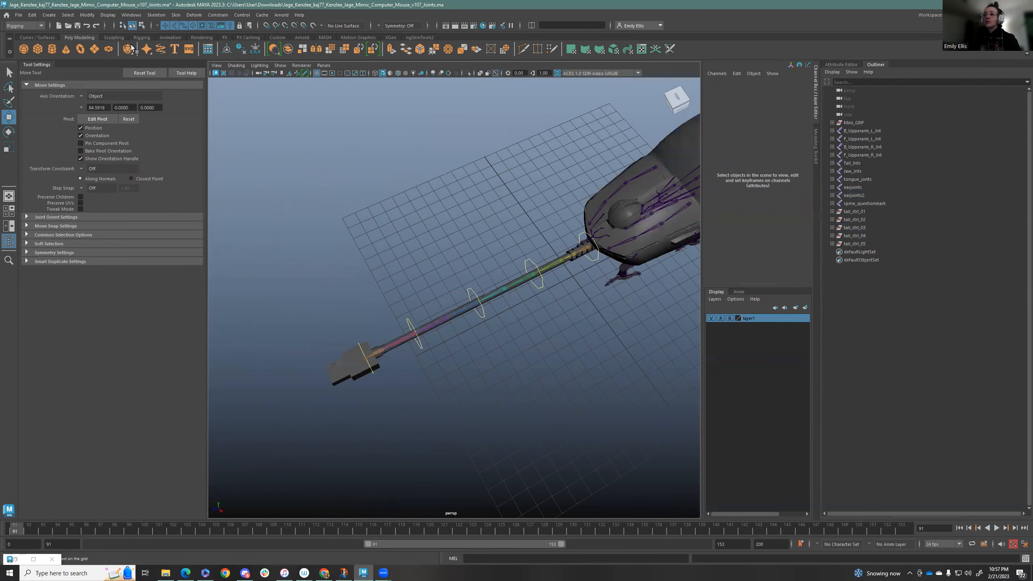
click(142, 38)
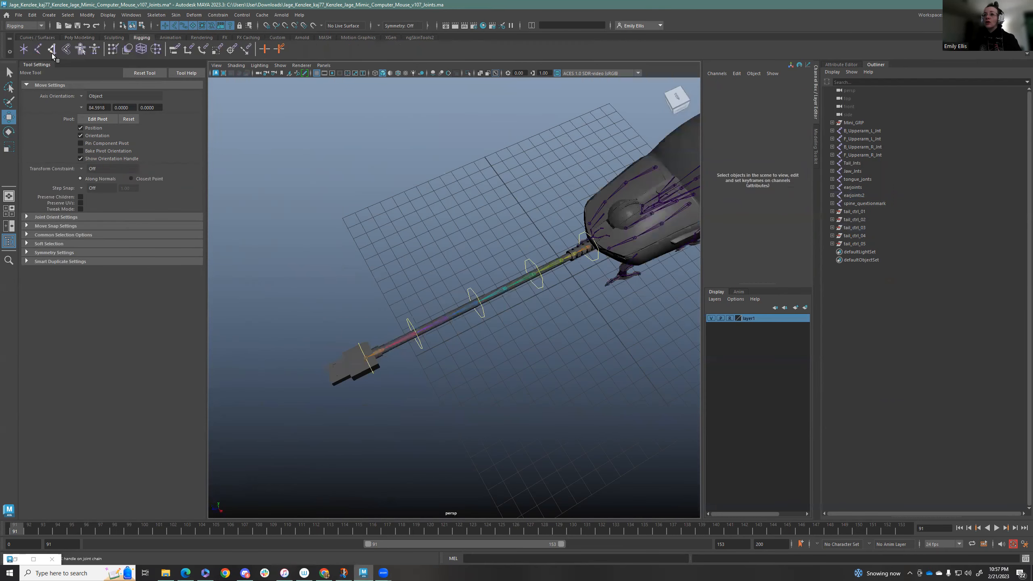
click(154, 16)
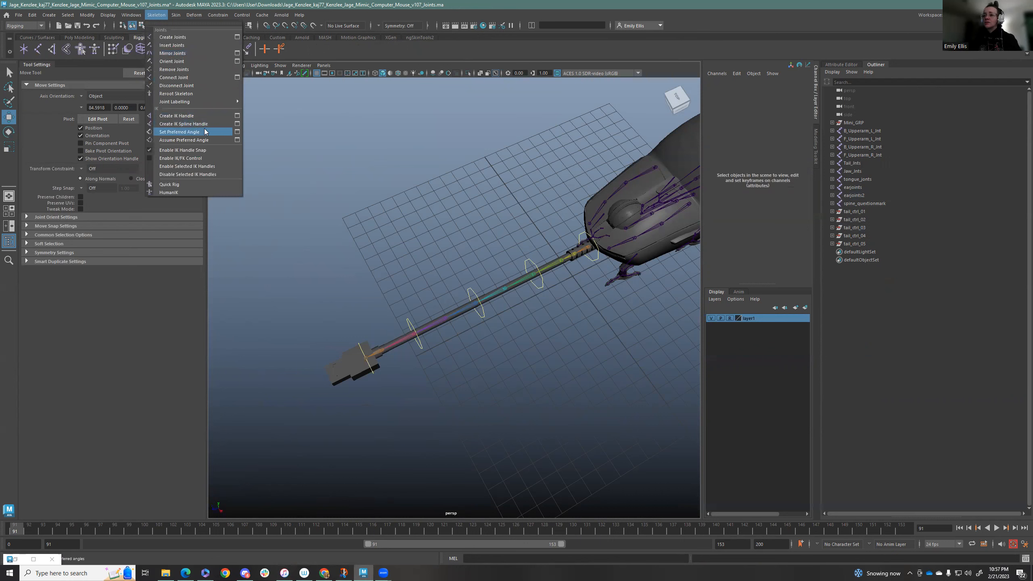
click(237, 123)
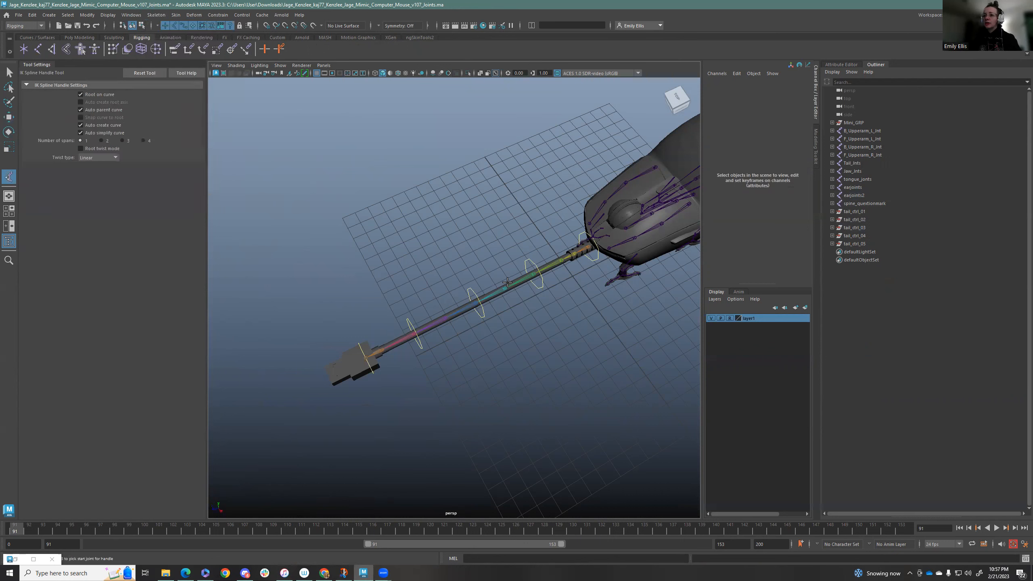
alt+drag(507, 282, 500, 265)
alt+drag(579, 296, 616, 313)
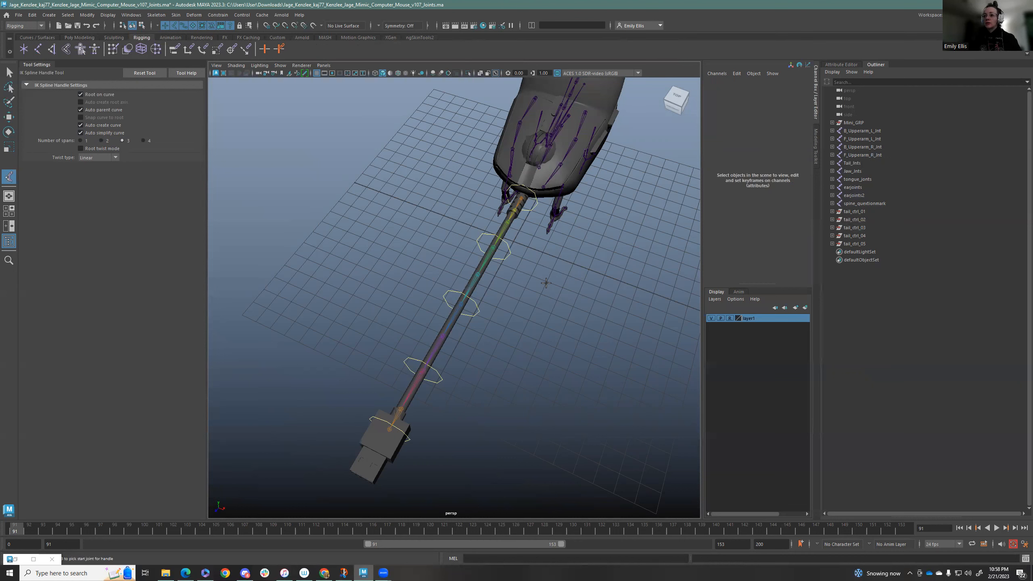
Step: Turn off Auto simplify curve and create an IK spline handle from the tail's root joint to its end joint
click(93, 134)
click(108, 134)
scroll(551, 288, down, 1)
alt+drag(559, 278, 476, 249)
alt+drag(562, 310, 471, 283)
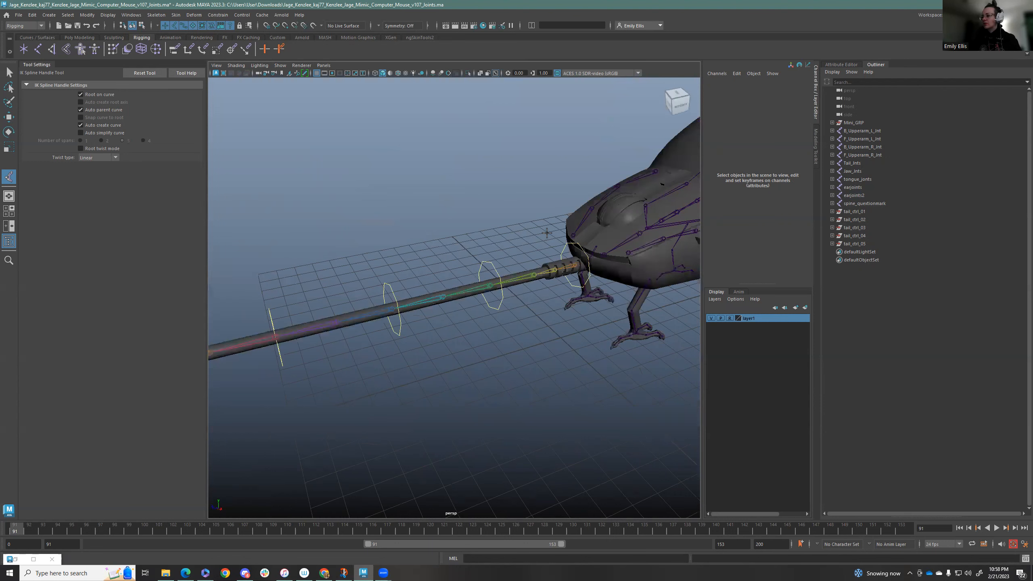
alt+drag(547, 232, 567, 265)
click(570, 262)
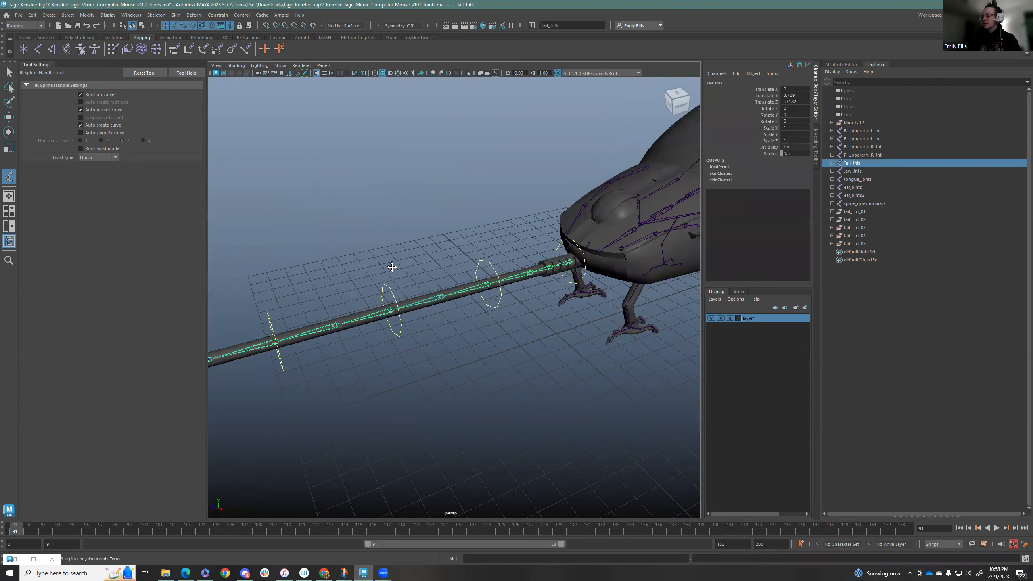
alt+middle_drag(392, 267, 470, 260)
click(296, 363)
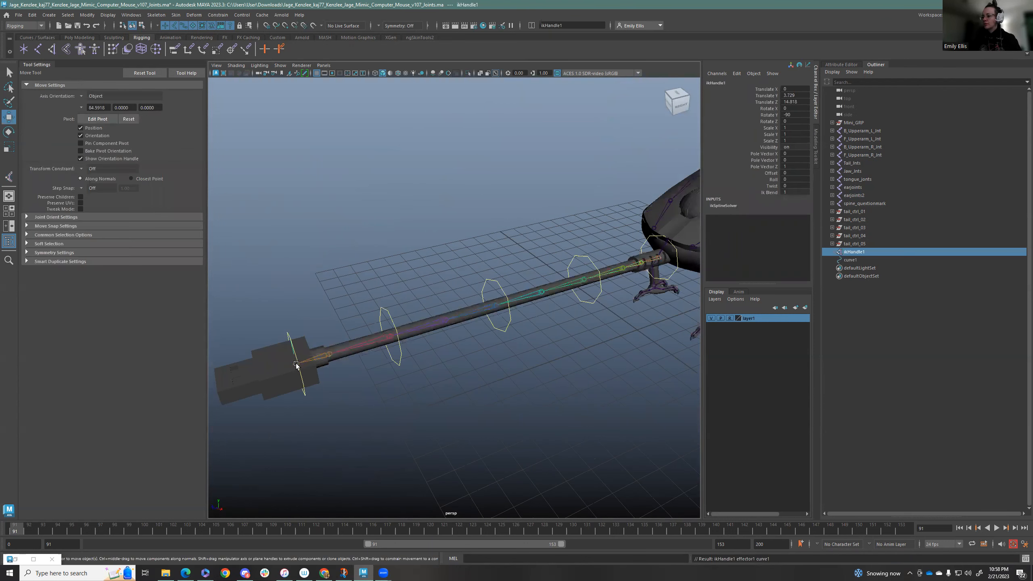
Step: Select ikHandle1 and try the Move and Rotate tools on it while viewing the tail from several angles
alt+drag(365, 282, 460, 362)
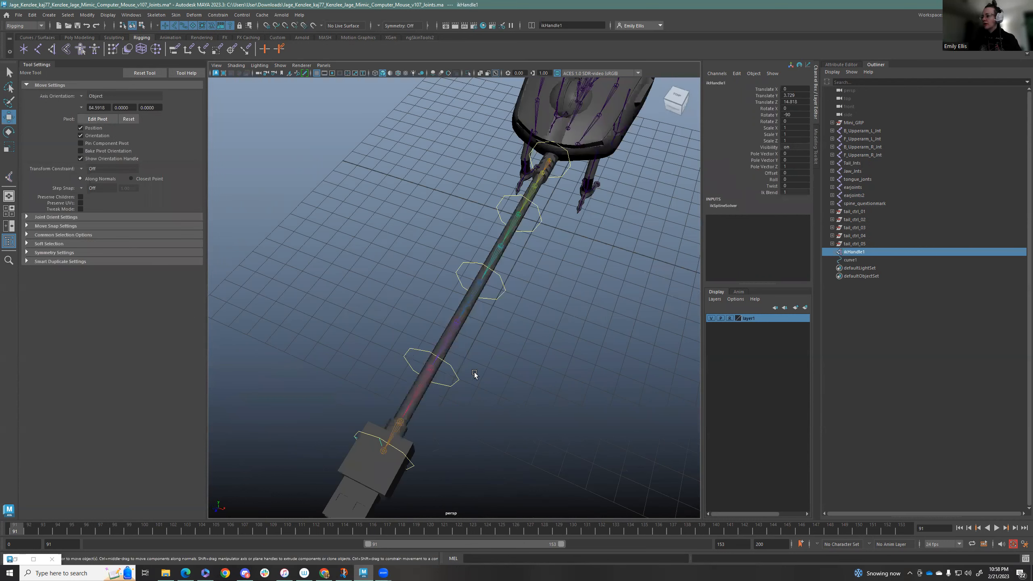
scroll(472, 372, down, 2)
click(850, 251)
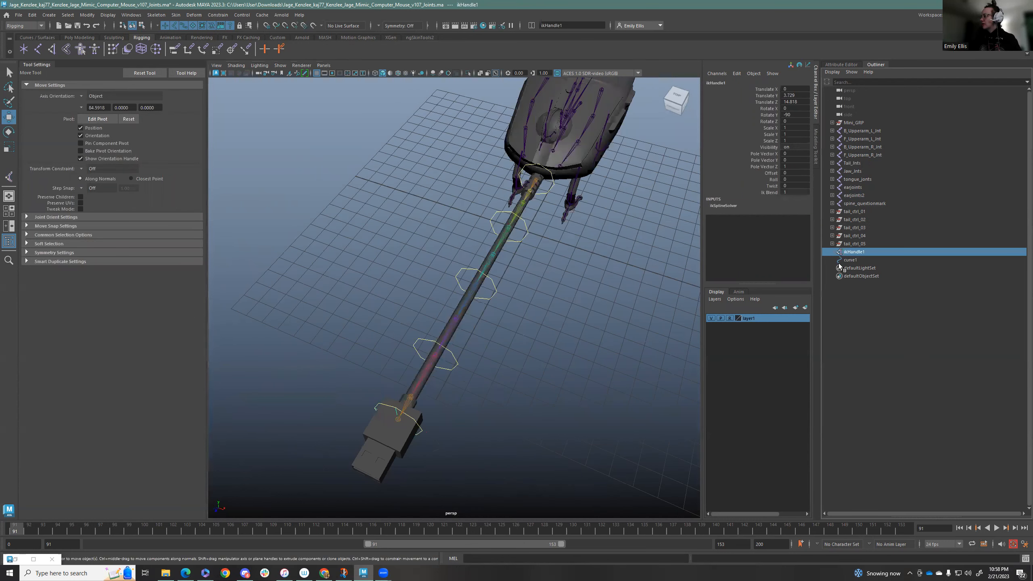
scroll(426, 417, down, 4)
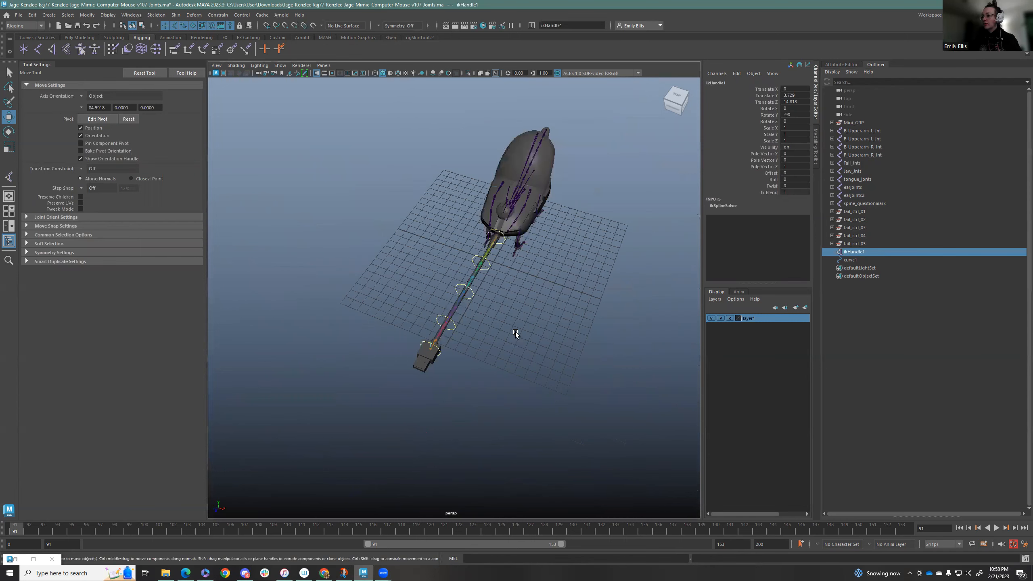
key(q)
key(w)
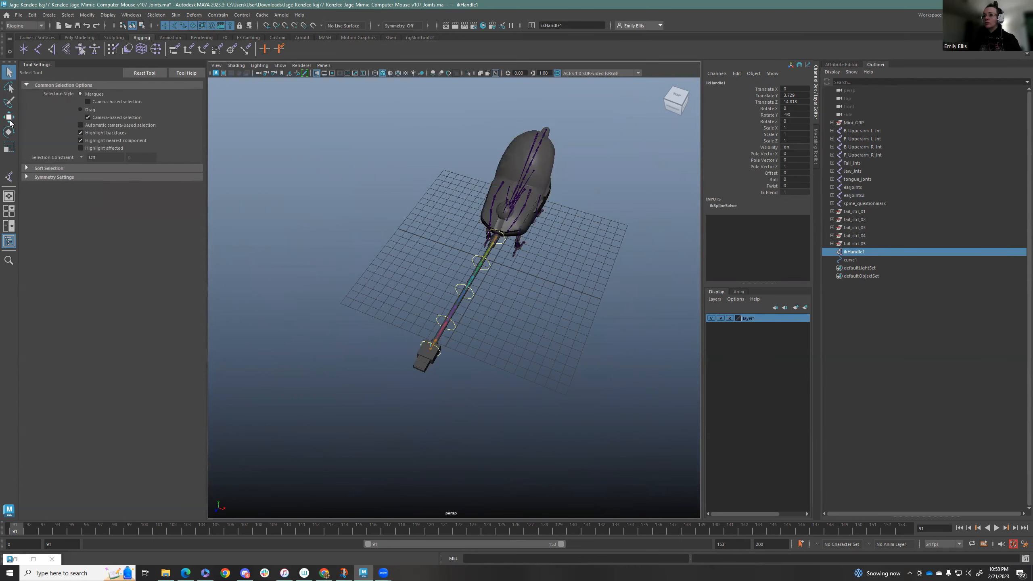
scroll(545, 326, down, 3)
alt+drag(546, 326, 484, 324)
scroll(455, 300, up, 4)
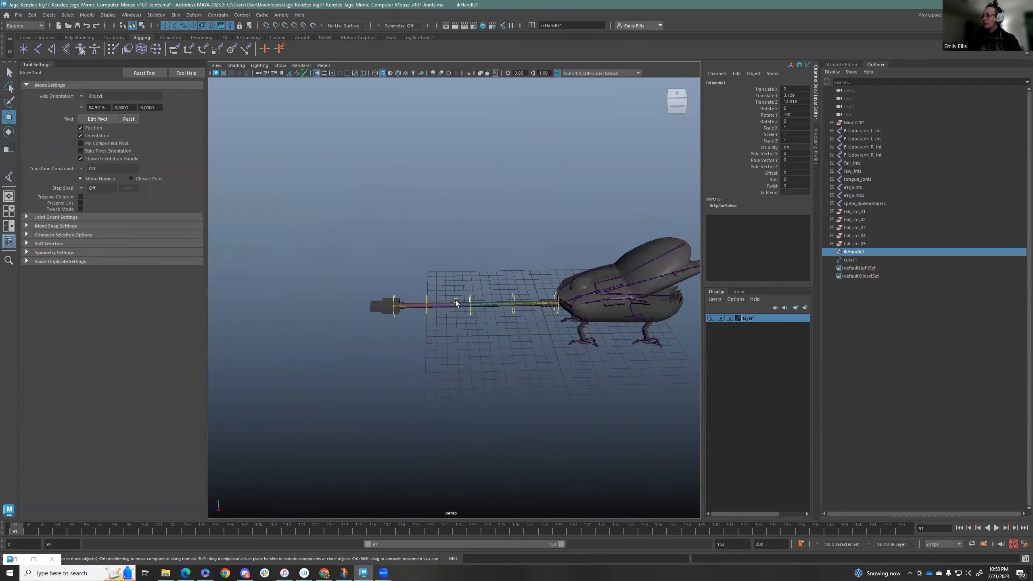
click(474, 318)
key(e)
click(860, 251)
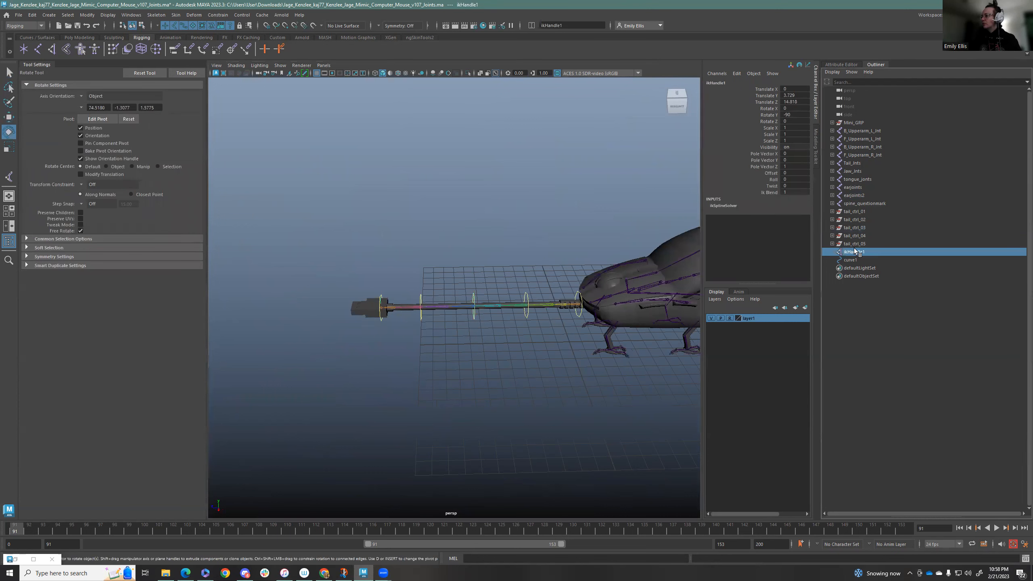
key(w)
scroll(404, 327, down, 2)
scroll(491, 323, down, 2)
alt+drag(491, 323, 486, 320)
scroll(485, 320, up, 4)
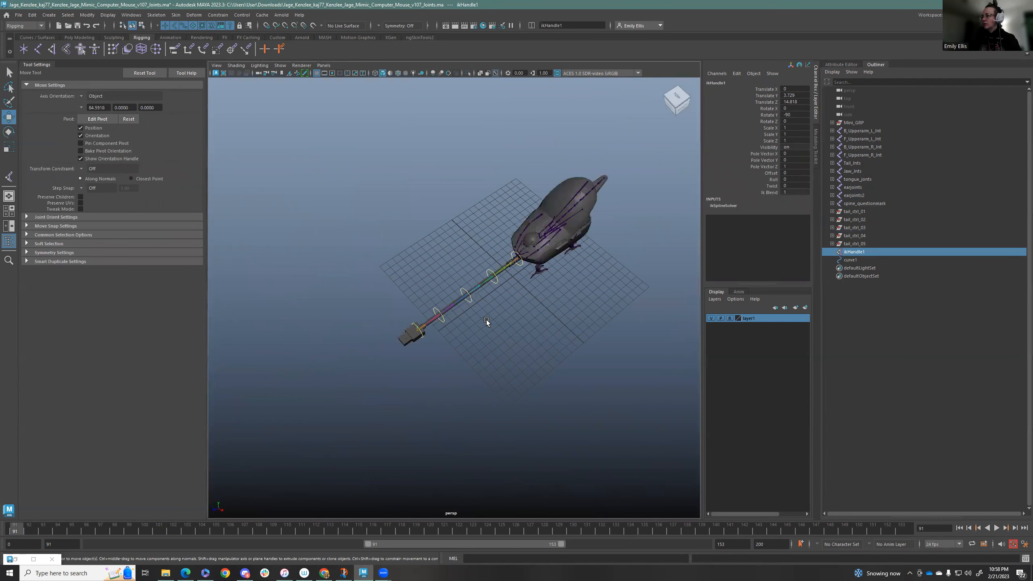
Step: Delete the tail's IK spline handle together with curve1
key(r)
key(w)
key(e)
key(w)
key(q)
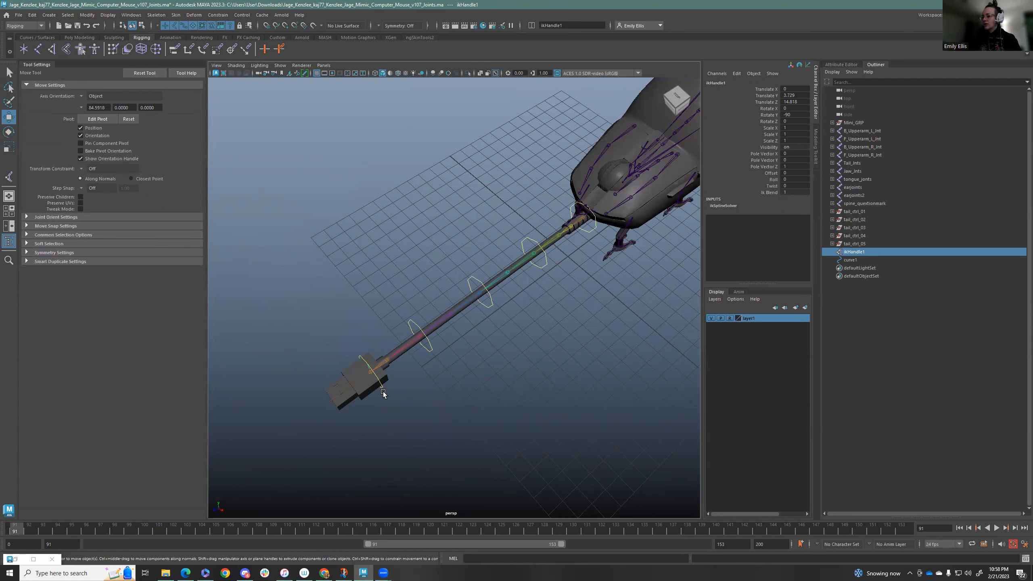
click(847, 260)
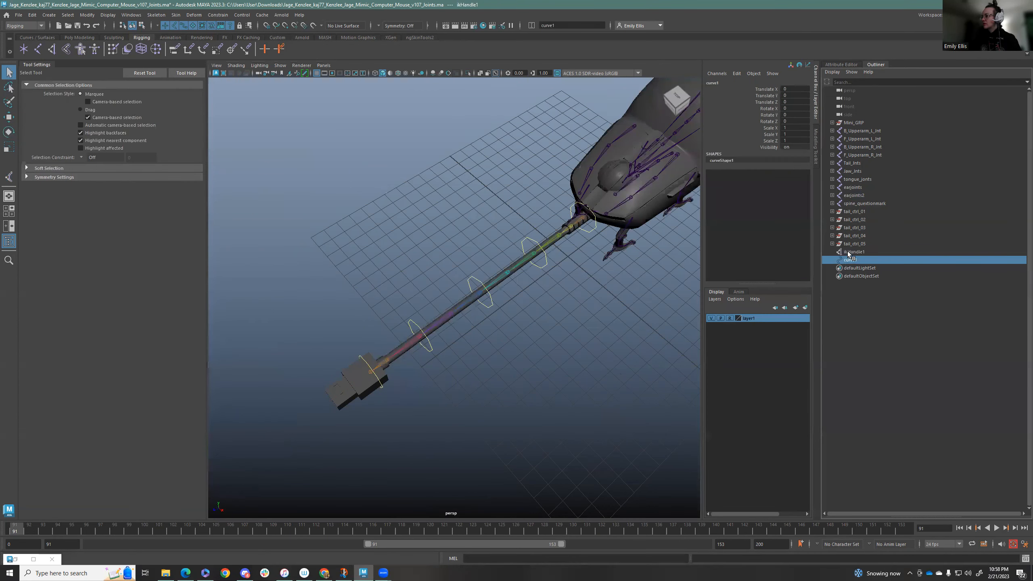
key(Delete)
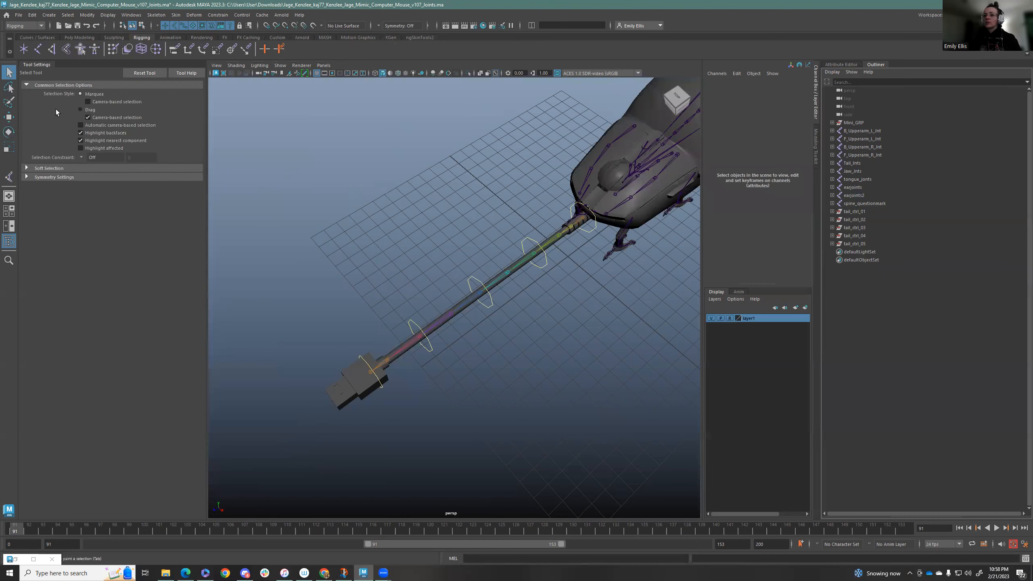
Step: Create an IK spline handle from the tail's root joint to its end joint with 3 spans and Auto simplify curve enabled
click(12, 176)
click(97, 132)
alt+drag(635, 339, 628, 293)
click(625, 289)
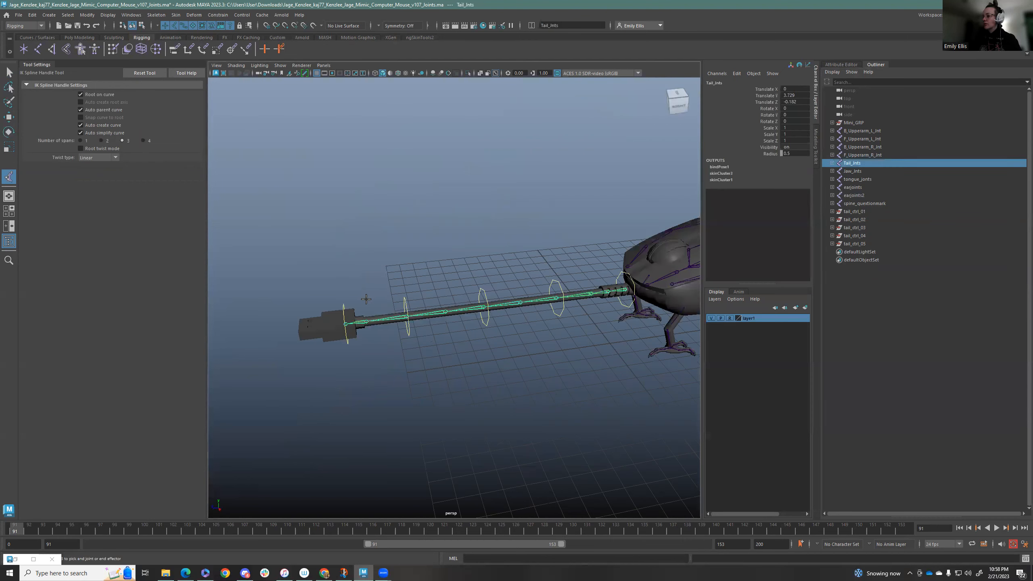
click(346, 323)
Step: Parent ikHandle1 under the tail_01 control curve of tail_ctrl_05 at the tail's tip
key(w)
alt+drag(355, 318, 400, 339)
click(406, 337)
click(408, 338)
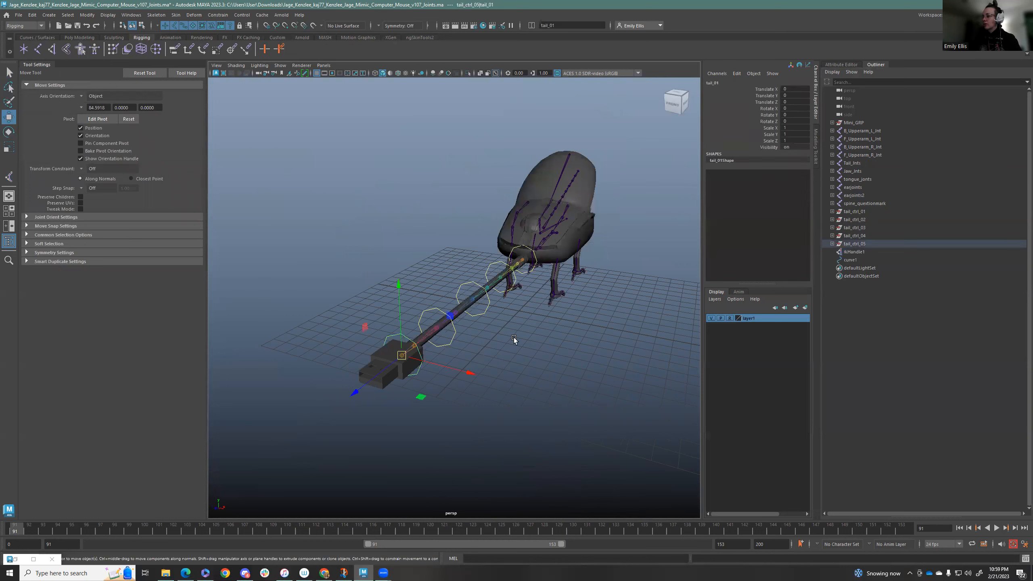
click(855, 260)
drag(855, 260, 851, 252)
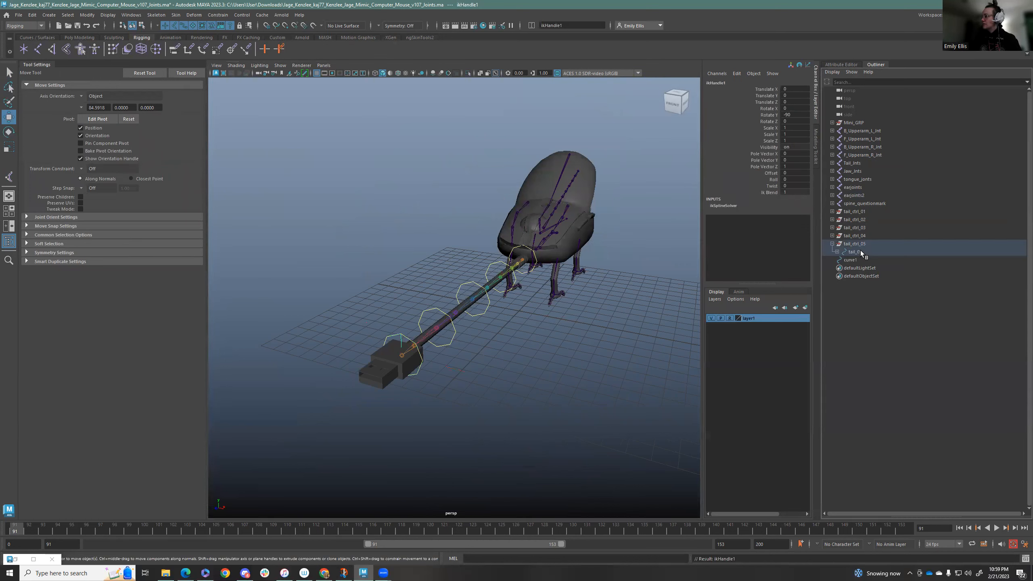
Step: Test the parented IK handle by moving the tail tip's control curve and undo the move
click(837, 251)
click(854, 251)
drag(402, 355, 451, 298)
alt+drag(456, 339, 482, 318)
key(ctrl+z)
key(ctrl+z)
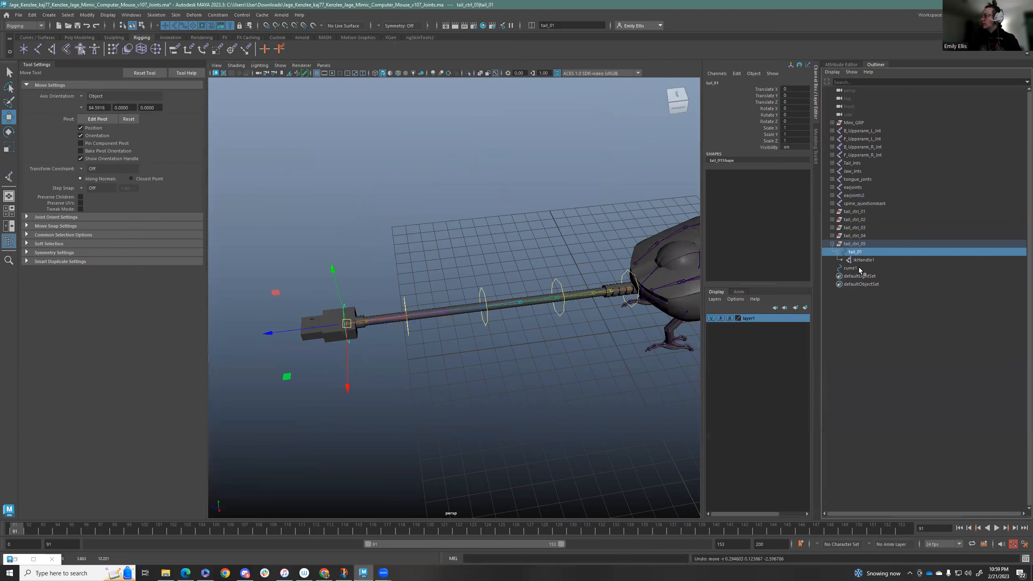
Step: Try moving curve1, and undo both that move and the parenting of ikHandle1
click(859, 268)
mouse_move(633, 345)
middle_down()
mouse_move(562, 278)
mouse_move(572, 433)
mouse_move(629, 350)
middle_up()
key(ctrl+z)
click(858, 252)
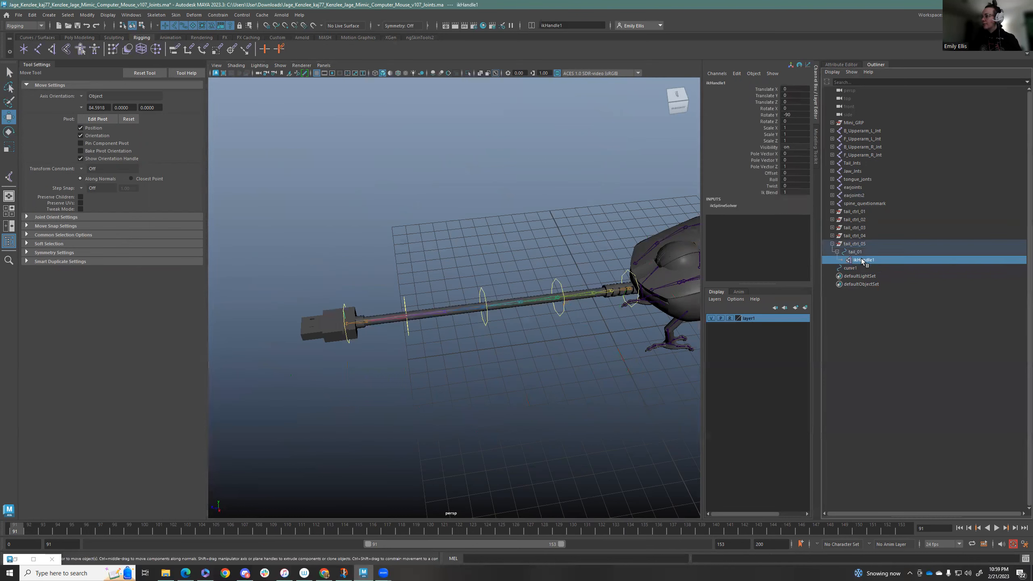
key(ctrl+z)
key(ctrl+z)
key(ctrl+z)
Step: Rename ikHandle1 to splineTail_IKHandle
double_click(863, 259)
text(splineTail_IK)
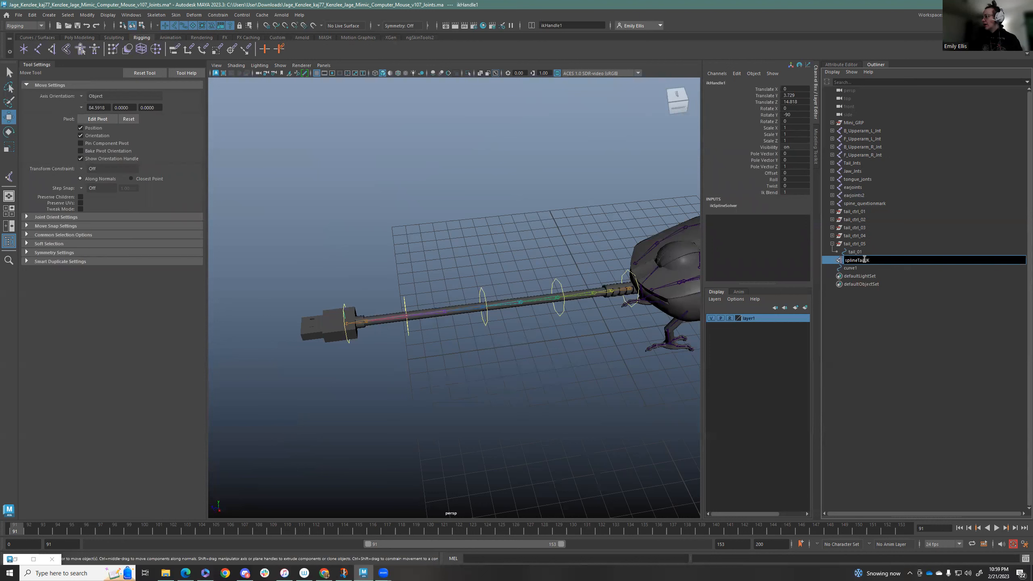
text(Handle)
Step: Rename curve1 to spline_Tail_Curve
double_click(863, 268)
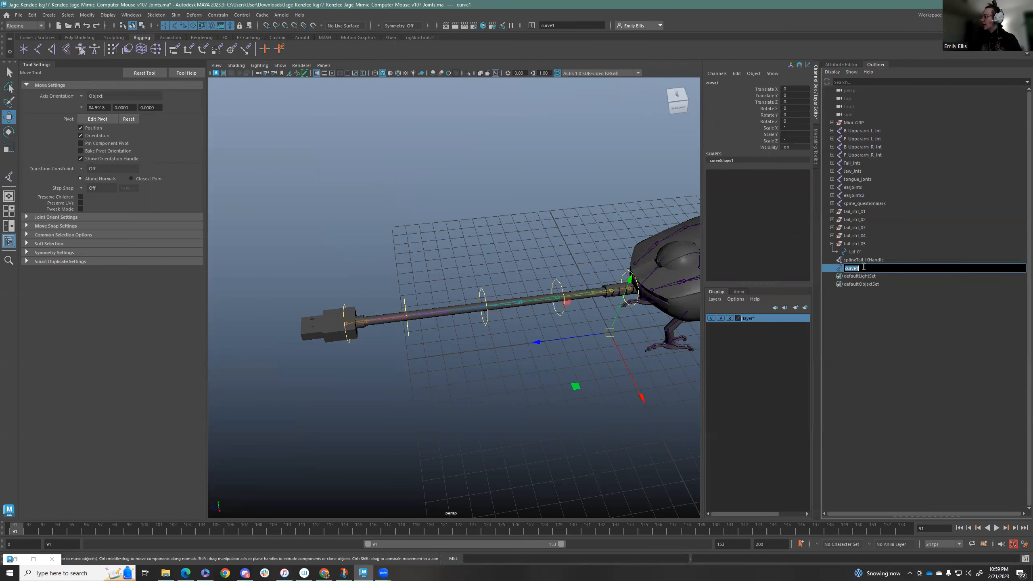
text(spline)
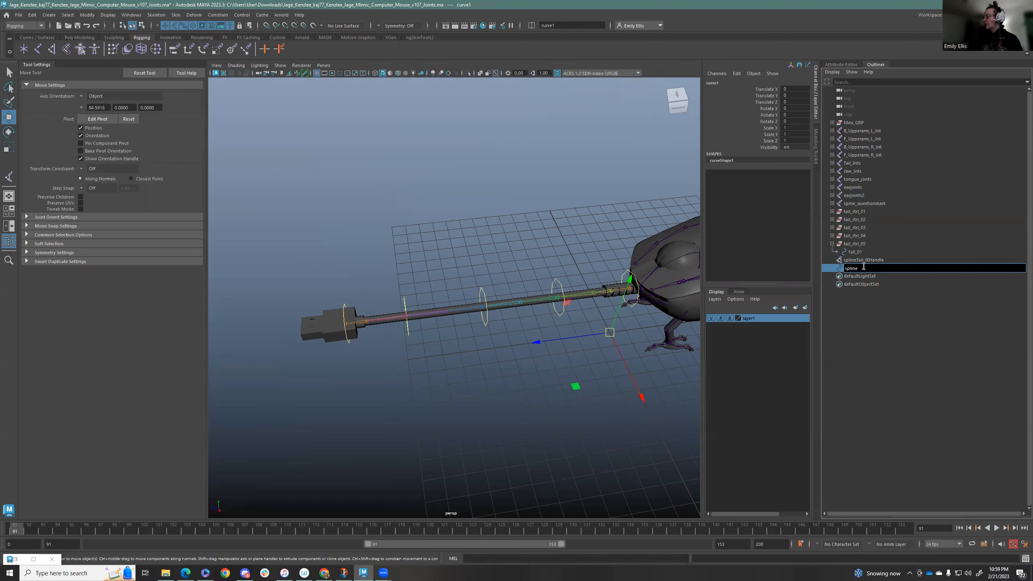
text(_Tail_Curve)
key(Return)
Step: Try moving the whole spline_Tail_Curve and undo the move
click(862, 261)
click(862, 267)
click(854, 261)
click(855, 268)
alt+drag(440, 213, 546, 253)
middle_drag(513, 223, 598, 282)
key(ctrl+z)
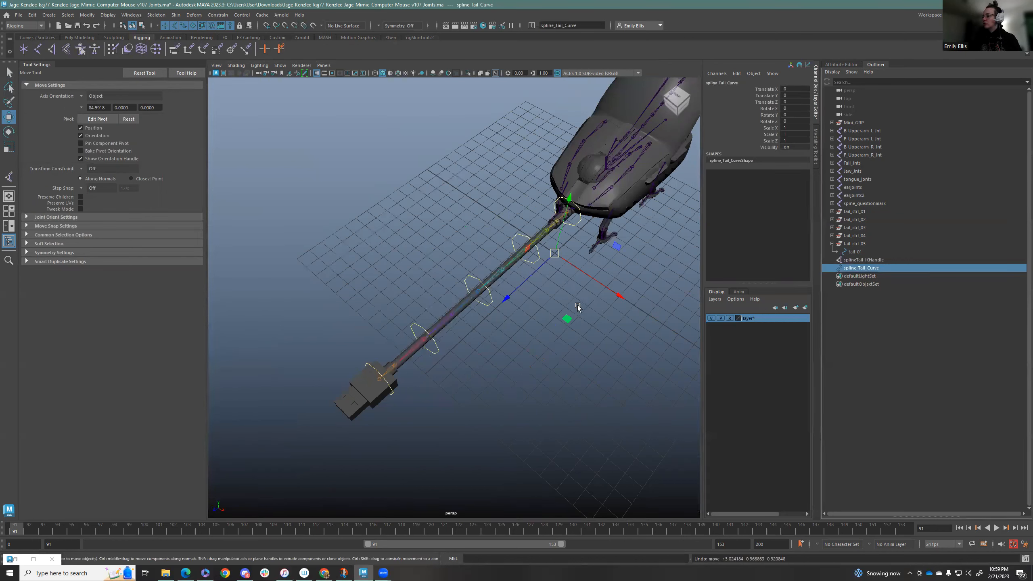
Step: Select spline_Tail_Curve and isolate it in the viewport
click(491, 98)
click(481, 73)
alt+drag(557, 318, 506, 266)
click(877, 251)
click(870, 244)
click(860, 259)
click(852, 269)
alt+drag(516, 306, 593, 240)
click(468, 74)
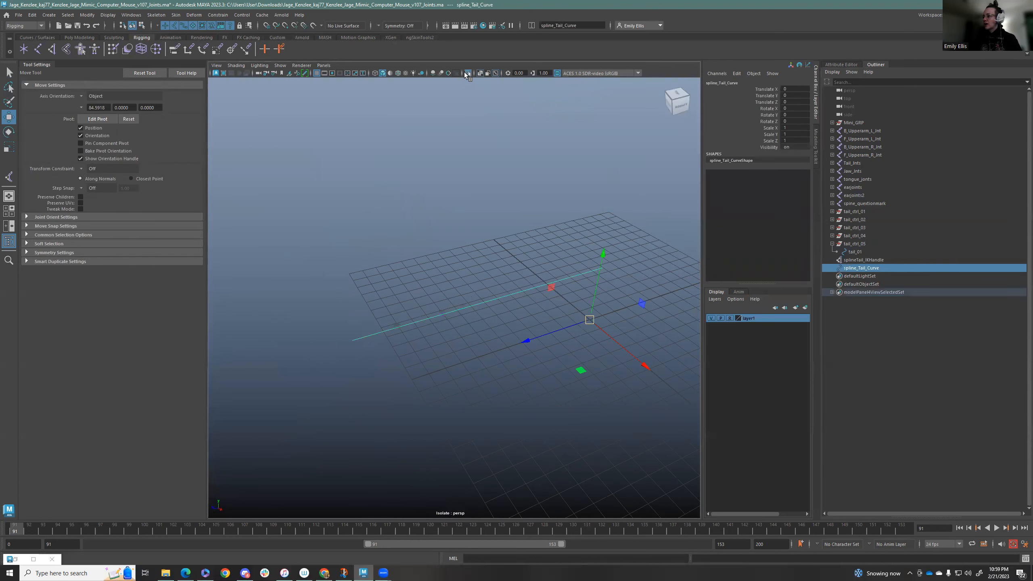
Step: Switch spline_Tail_Curve to control vertex mode and select cv[2]
alt+drag(493, 182, 526, 246)
right_drag(526, 248, 482, 216)
click(501, 259)
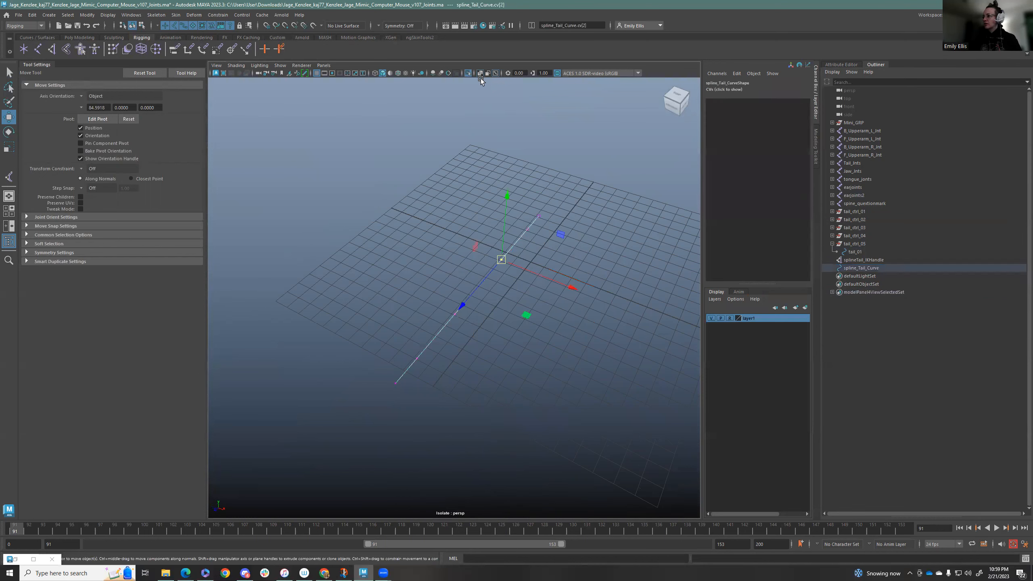
Step: Show the whole model again, try moving cv[2] of spline_Tail_Curve sideways, and undo the move
click(468, 74)
drag(554, 281, 375, 264)
alt+drag(428, 320, 473, 335)
scroll(403, 304, up, 5)
alt+middle_drag(403, 305, 473, 373)
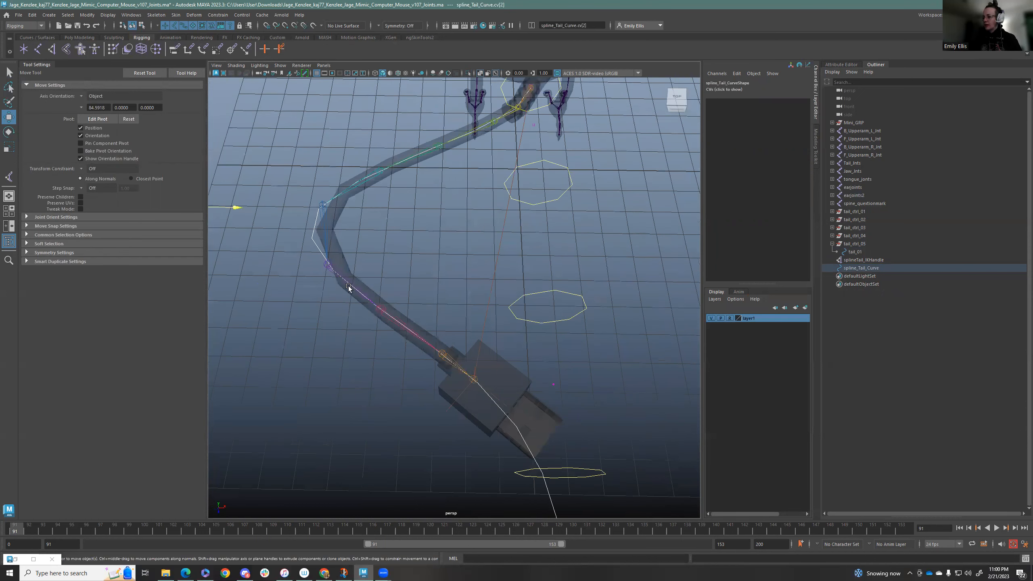
scroll(547, 224, down, 6)
key(ctrl+z)
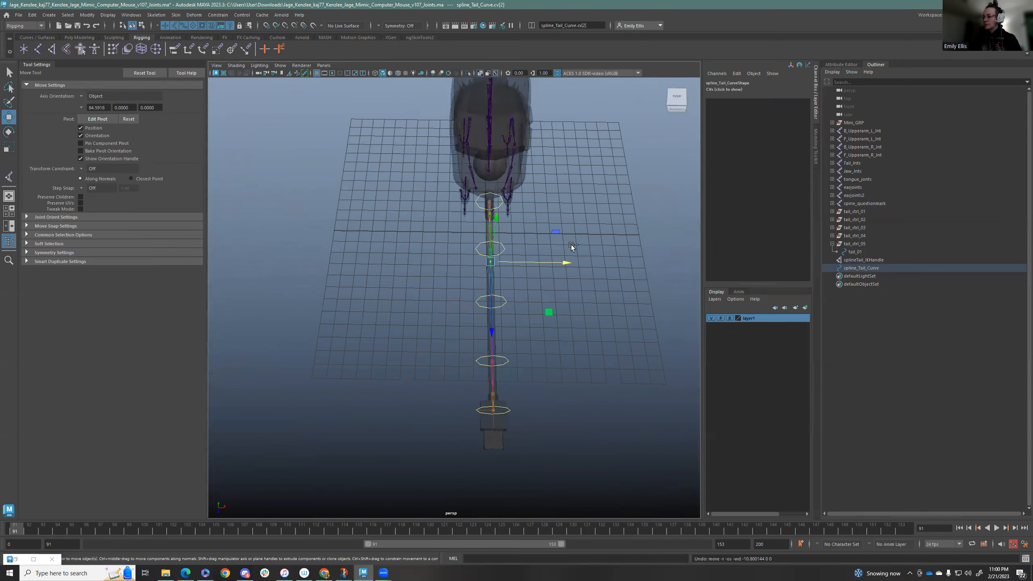
alt+drag(458, 269, 581, 343)
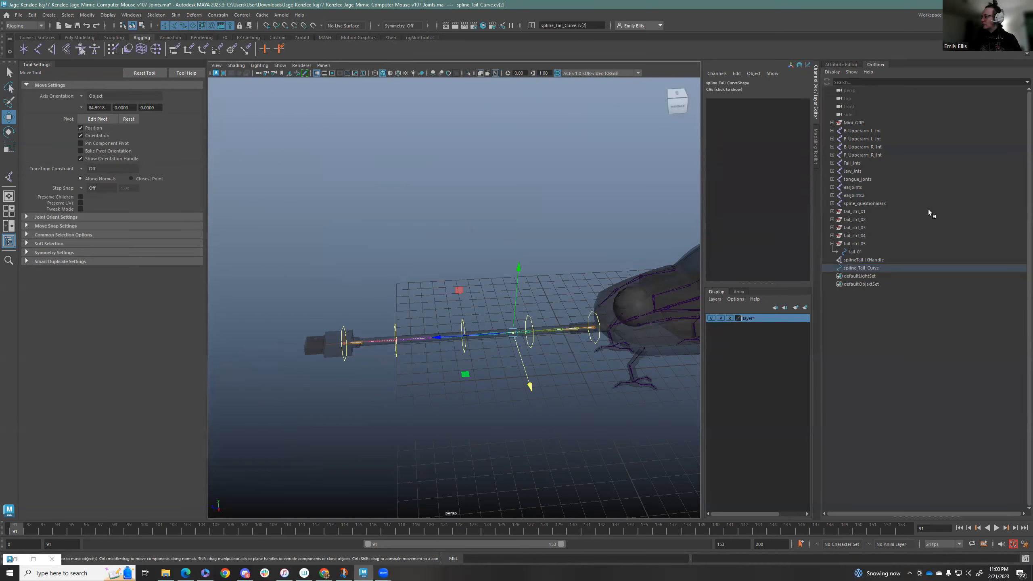
Step: Isolate spline_Tail_Curve and create a cluster on its control vertex cv[0] at the tail's base
click(897, 267)
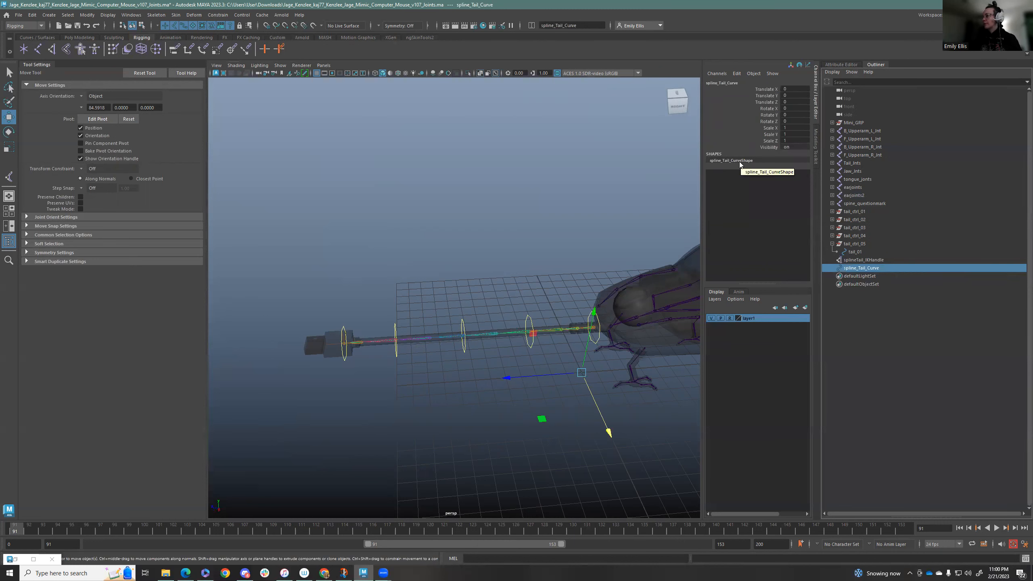
click(467, 73)
alt+drag(452, 220, 490, 235)
right_drag(501, 233, 484, 234)
right_drag(454, 233, 453, 233)
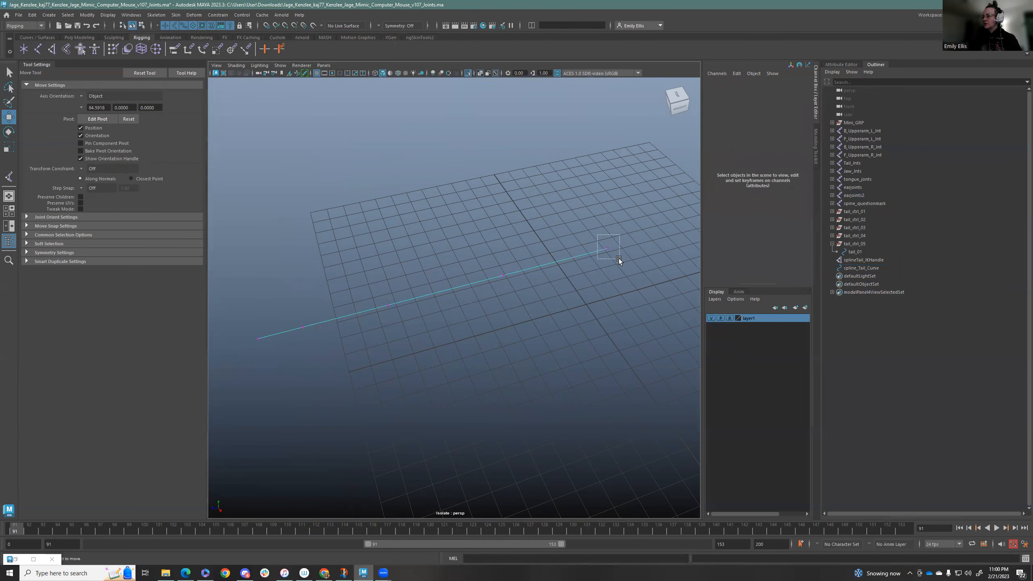
drag(618, 258, 602, 241)
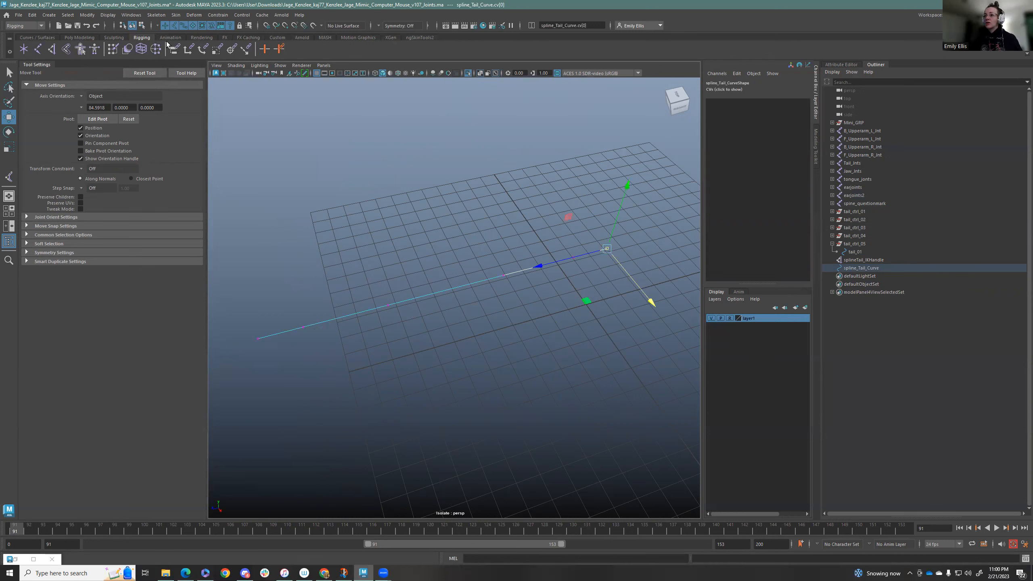
right_click(488, 247)
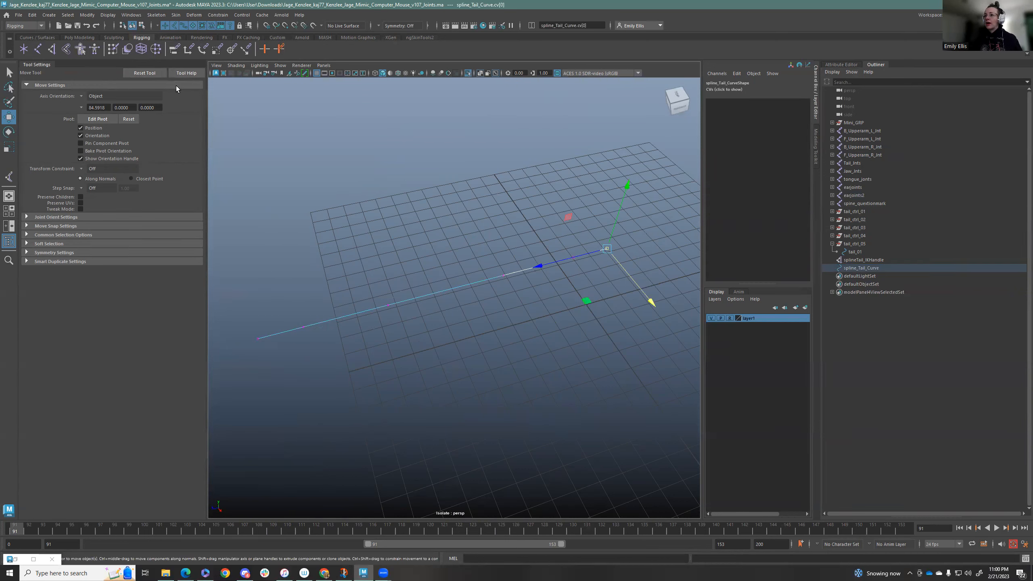
click(156, 50)
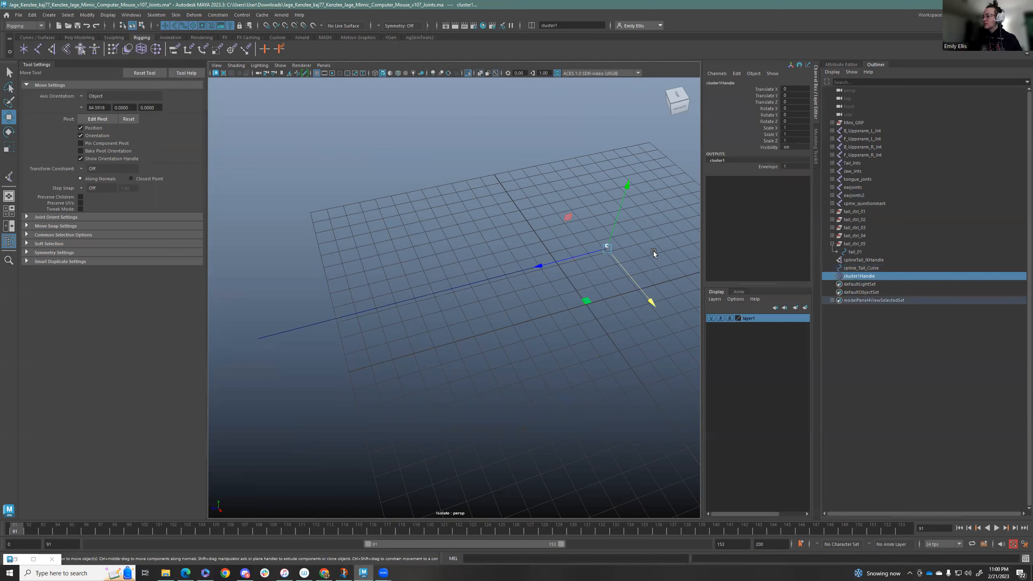
Step: Try moving cluster1Handle along X to test its pull on the curve, and undo each move
click(903, 274)
drag(662, 307, 573, 233)
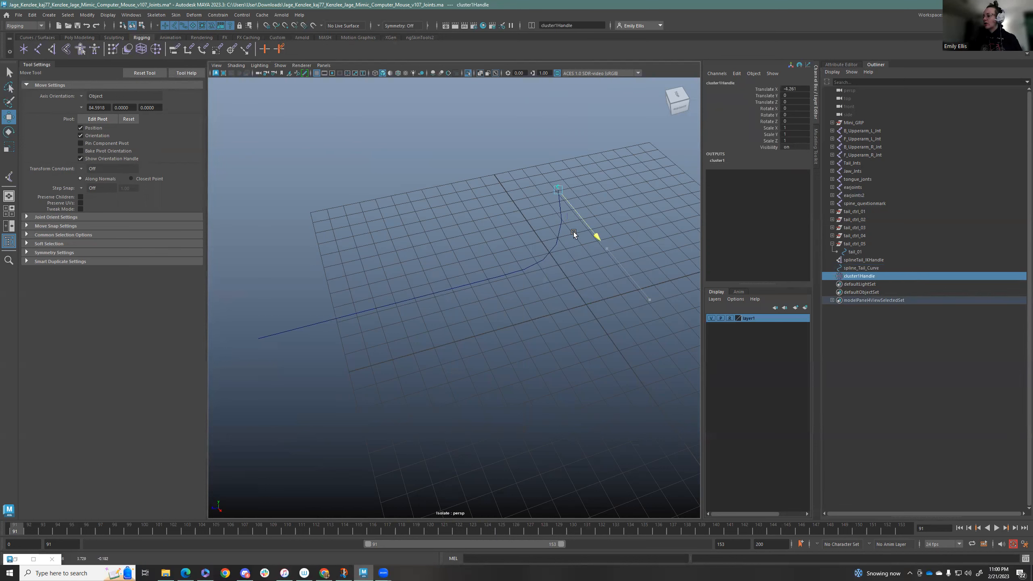
key(ctrl+z)
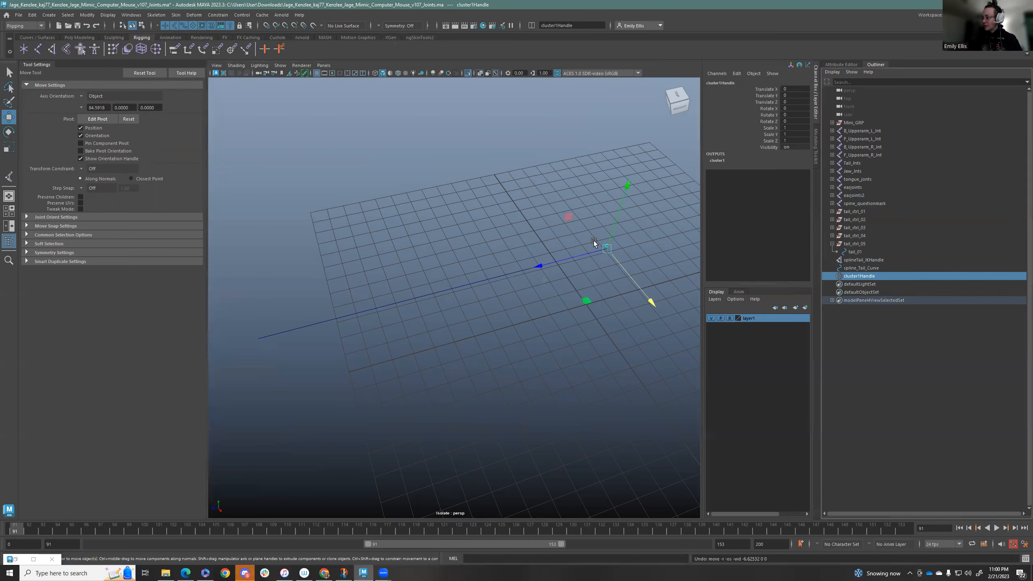
drag(655, 303, 555, 206)
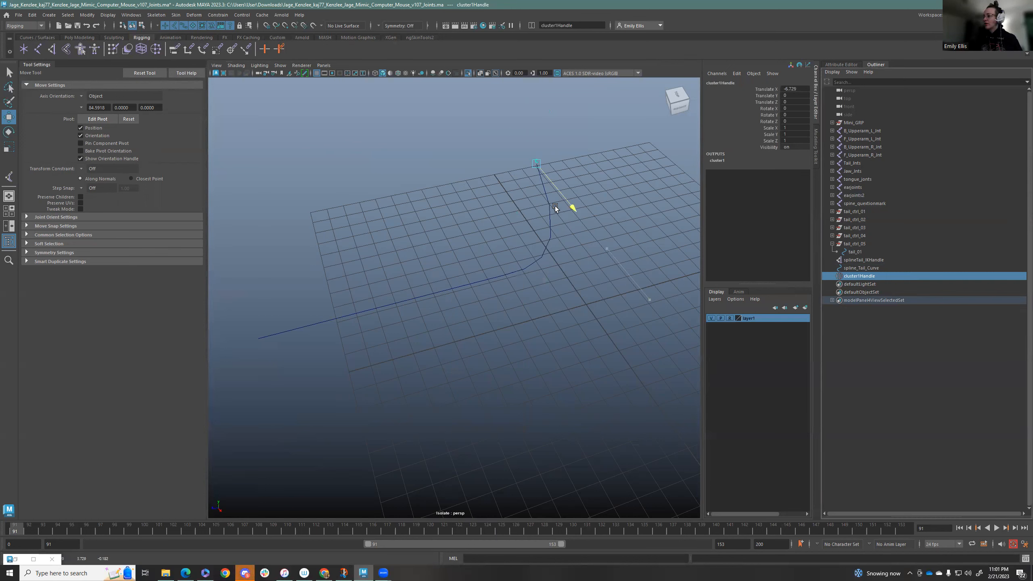
key(ctrl+z)
Step: Create a separate cluster on each of spline_Tail_Curve's control vertices cv[1] and cv[2]
click(512, 277)
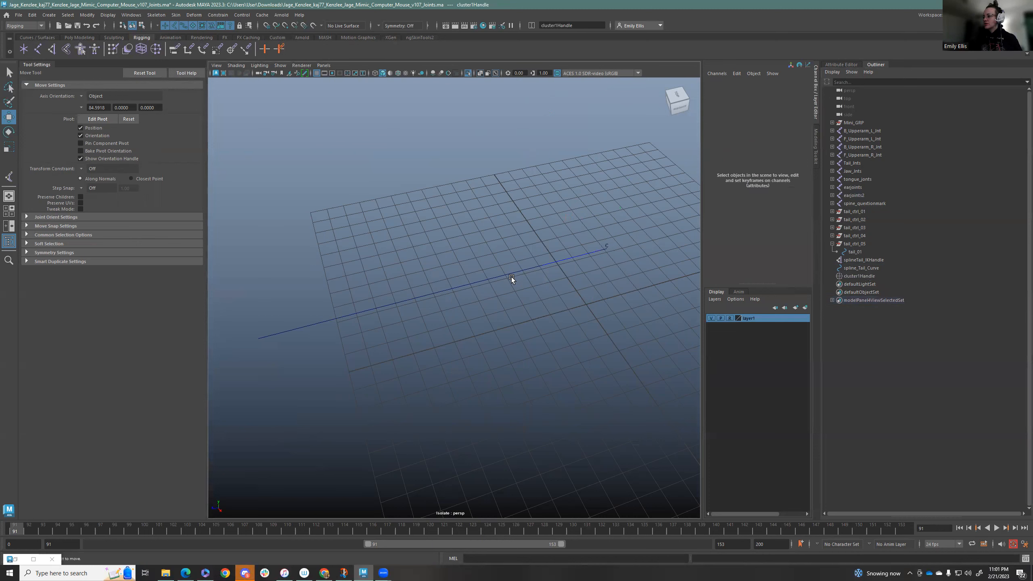
click(511, 275)
right_drag(526, 272, 479, 270)
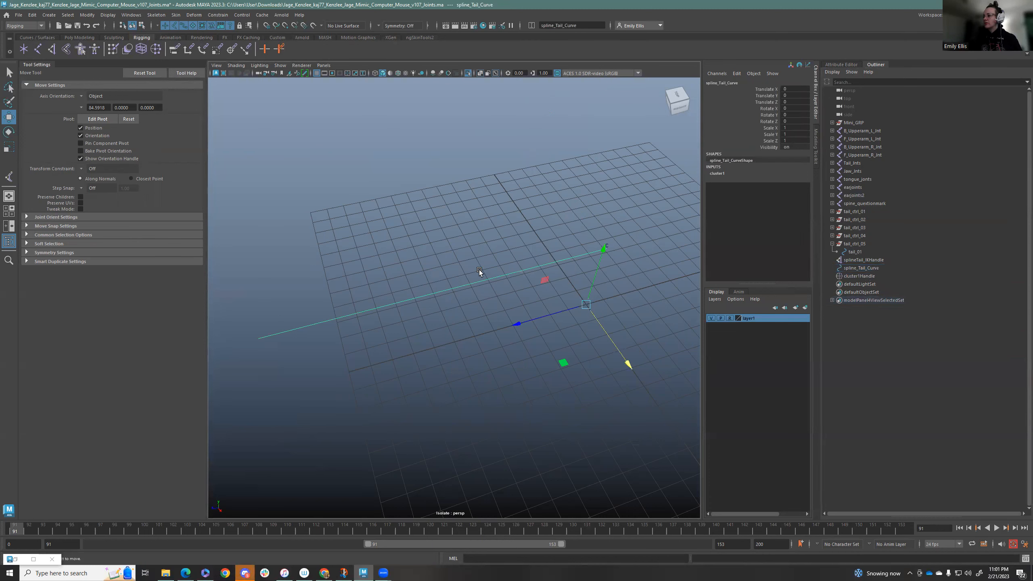
drag(560, 251, 602, 279)
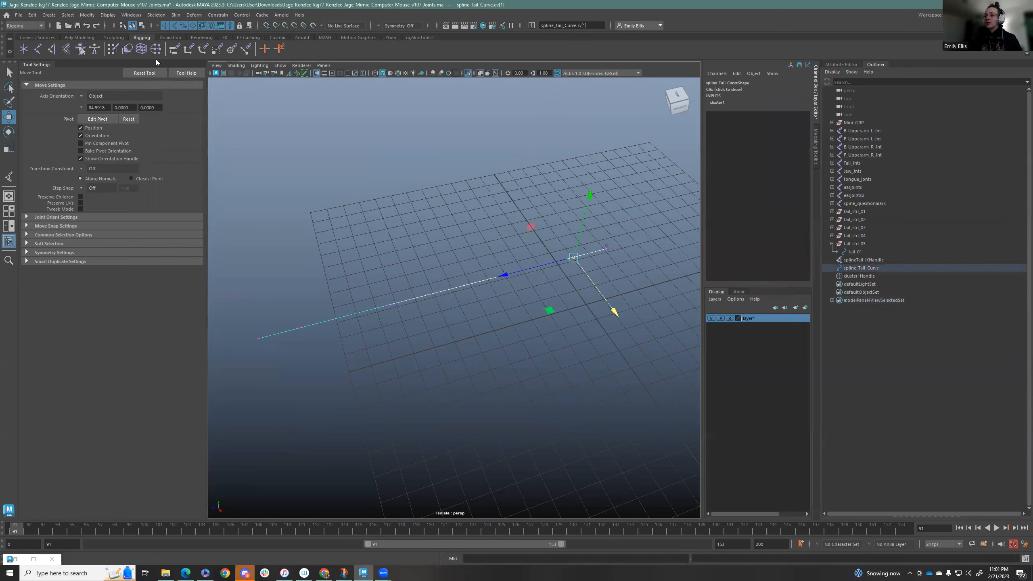
click(496, 267)
click(494, 276)
right_drag(503, 273, 477, 269)
drag(481, 256, 521, 296)
key(g)
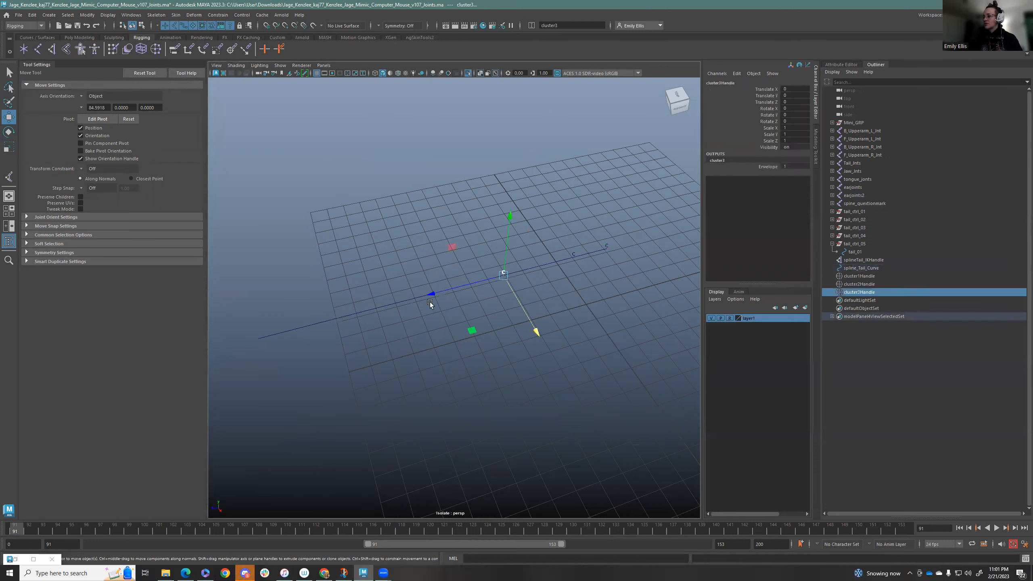
Step: Create a separate cluster on each of spline_Tail_Curve's control vertices cv[3] and cv[4]
click(419, 297)
right_drag(419, 295, 377, 291)
drag(402, 277, 376, 316)
key(g)
click(339, 294)
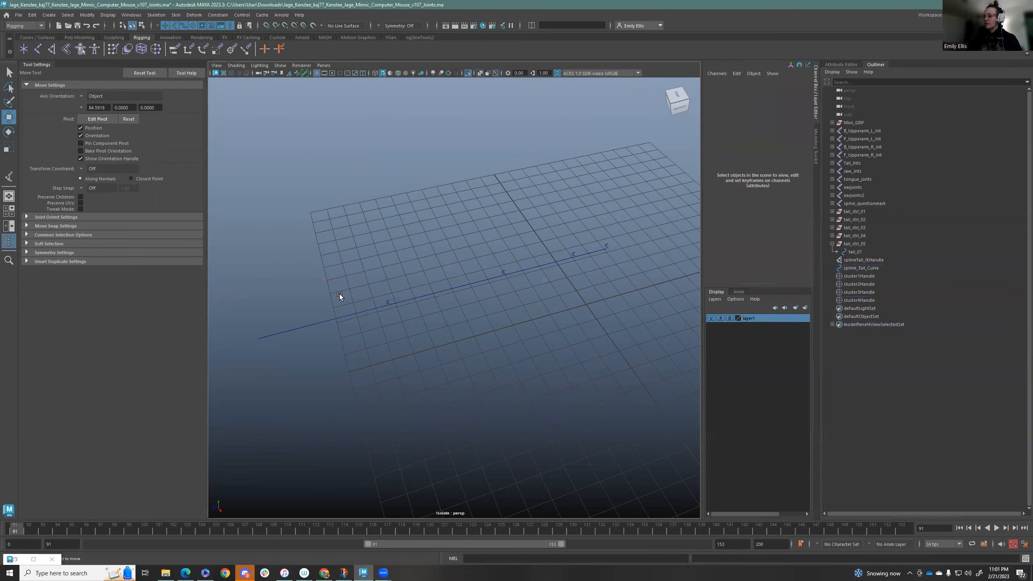
click(335, 319)
right_drag(336, 319, 296, 318)
drag(290, 309, 317, 346)
key(g)
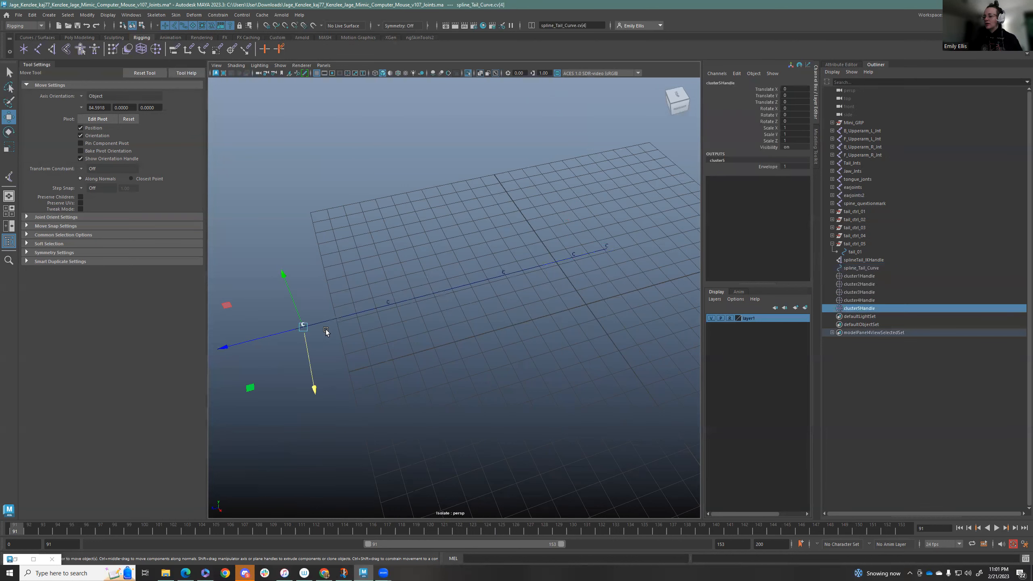
Step: Create a cluster on the last control vertex at the tip of spline_Tail_Curve
click(325, 322)
right_drag(326, 323, 287, 321)
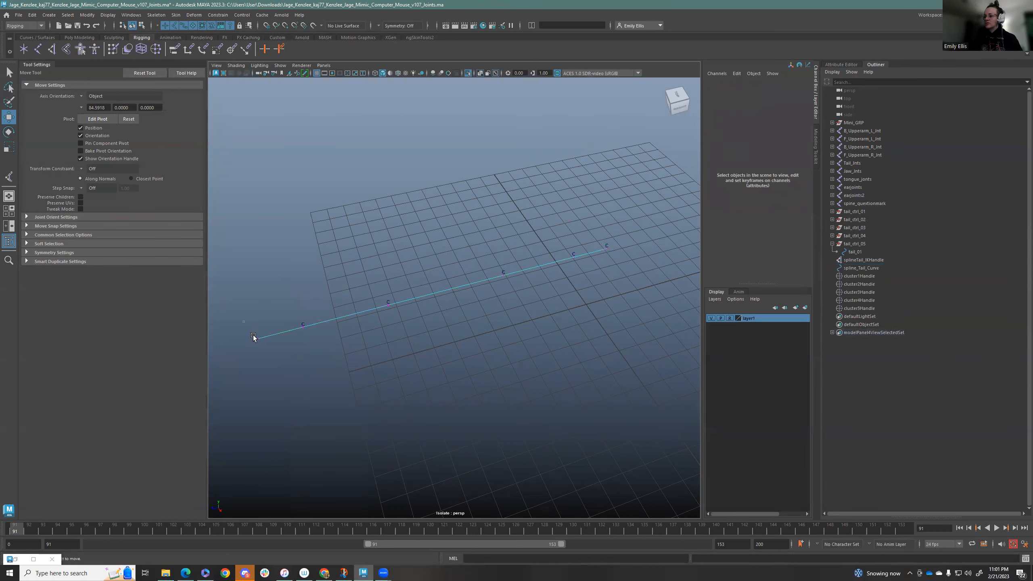
drag(252, 332, 275, 365)
key(g)
Step: Examine spline_Tail_Curve along its whole length to check that every control vertex has a cluster
scroll(600, 263, up, 2)
click(611, 249)
right_drag(617, 249, 584, 238)
scroll(644, 242, up, 4)
alt+middle_drag(646, 241, 481, 263)
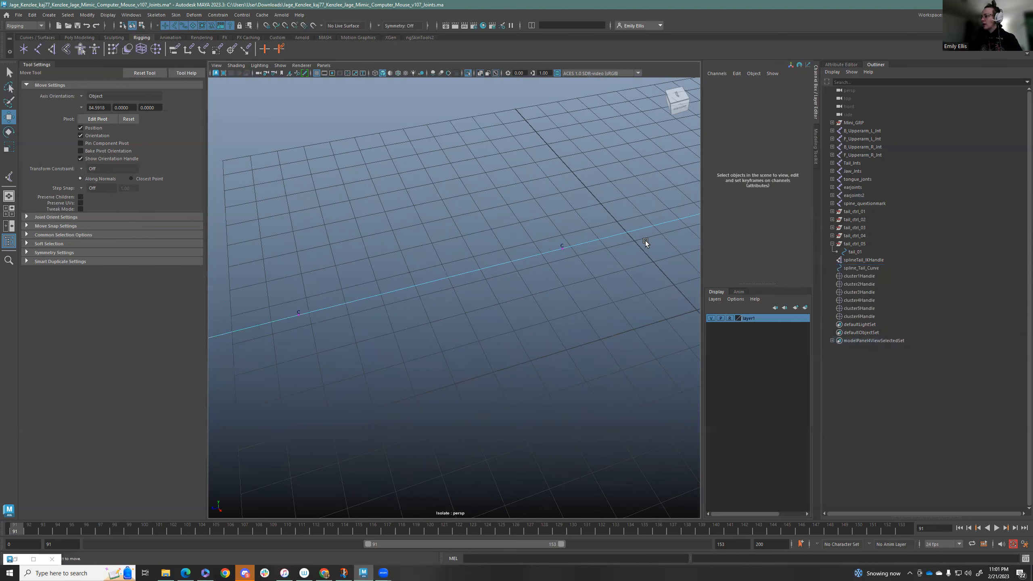
scroll(513, 259, down, 5)
scroll(355, 318, up, 4)
right_drag(387, 291, 473, 253)
alt+drag(543, 341, 521, 359)
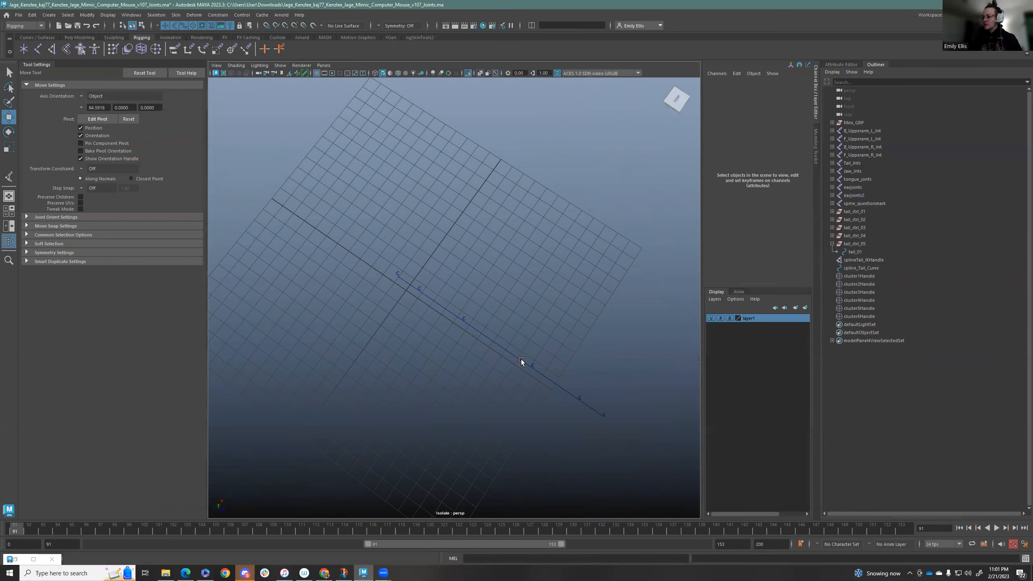
alt+drag(473, 315, 470, 165)
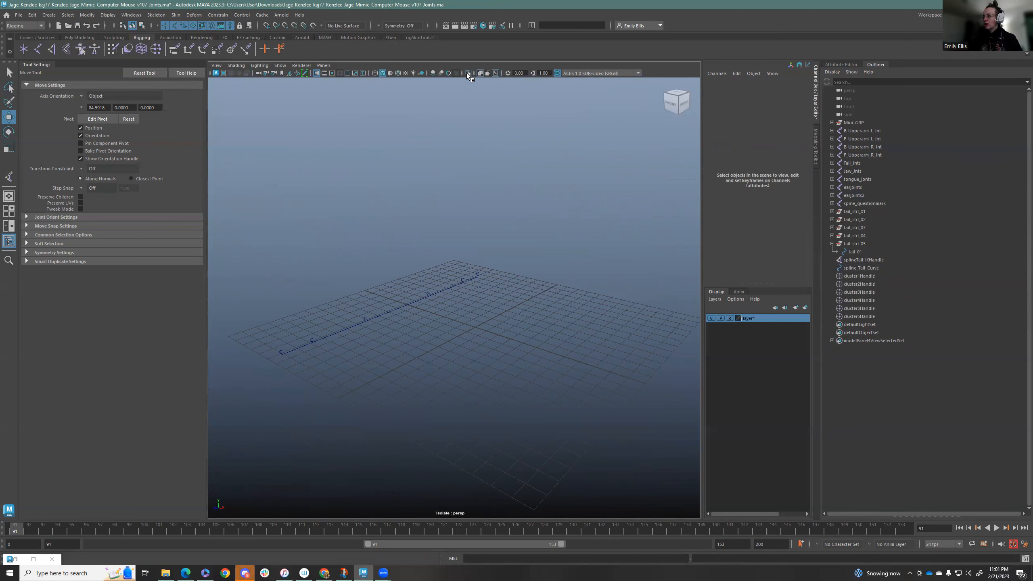
Step: Turn off isolation to show the whole model and select the tail_01 control circle at the tail's base
click(468, 73)
alt+drag(458, 204, 530, 272)
click(534, 300)
key(ctrl+z)
alt+drag(506, 307, 634, 385)
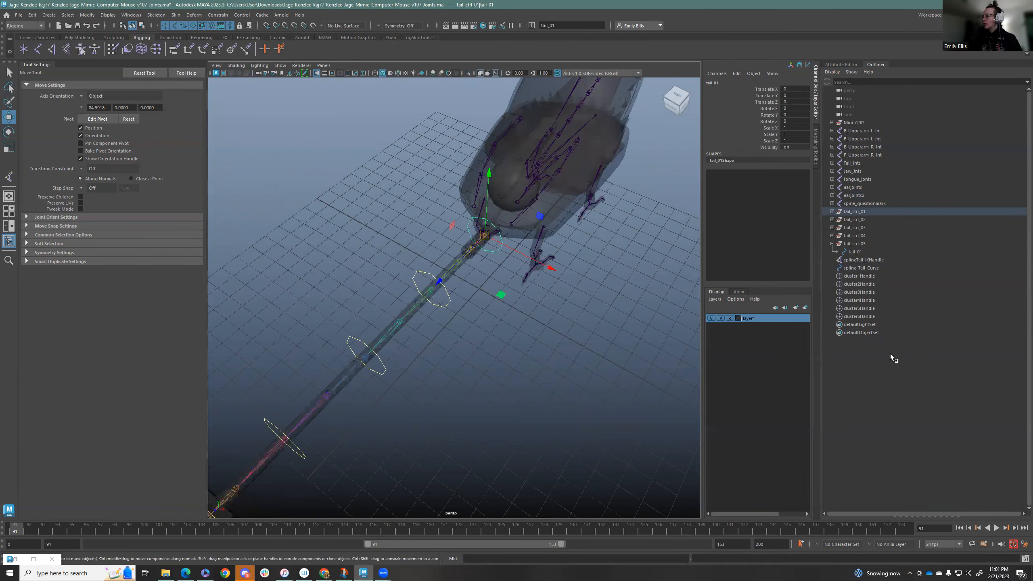
Step: Add the prefix splineTail_ to the names of cluster1Handle through cluster6Handle
click(866, 276)
shift+click(869, 317)
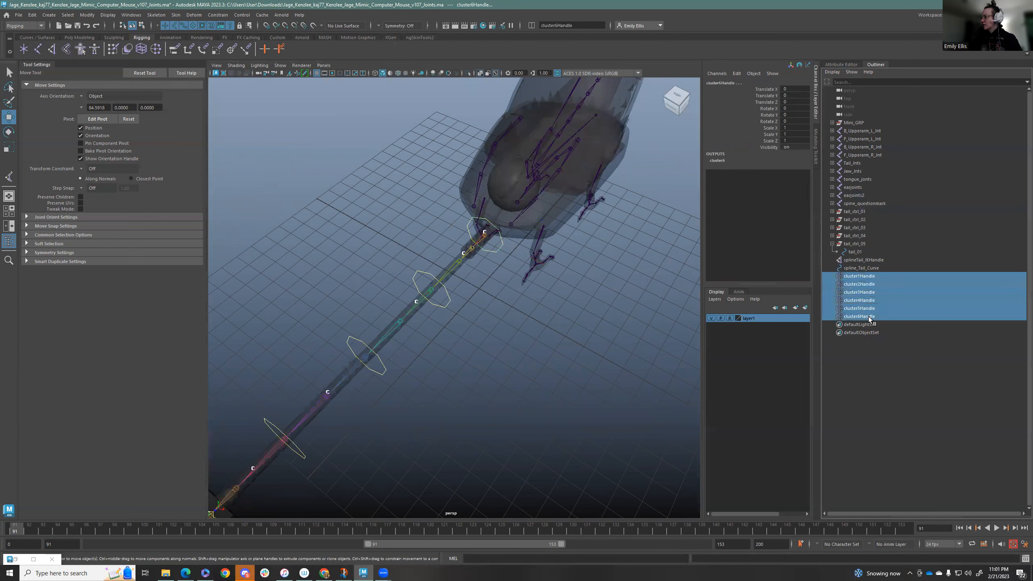
click(88, 15)
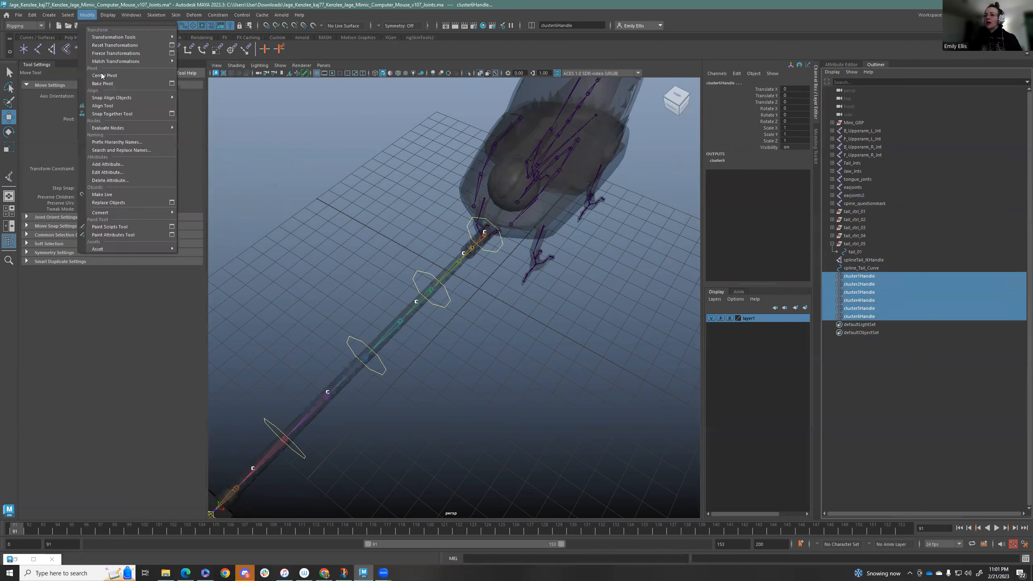
click(110, 142)
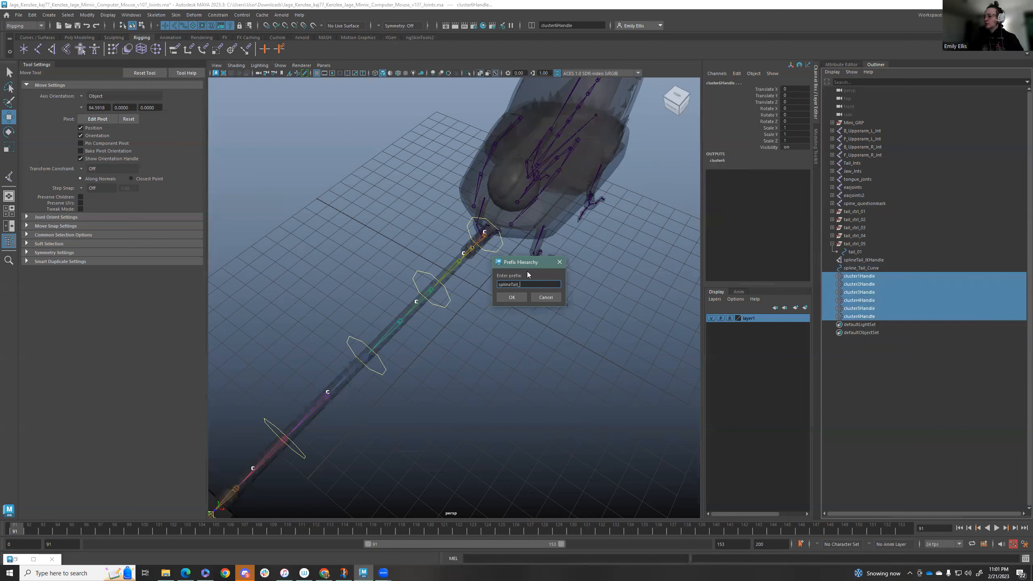
text(splineTail_)
click(513, 298)
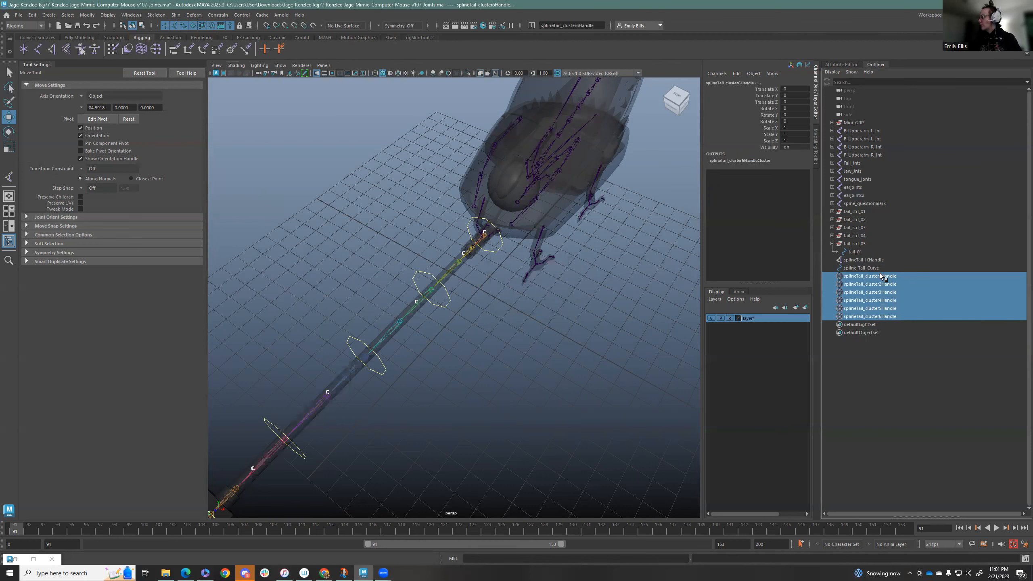
click(905, 417)
Step: Examine the tail joints, the tail_ctrl_02 group and the cluster handles to match controls with clusters
alt+drag(596, 334, 443, 253)
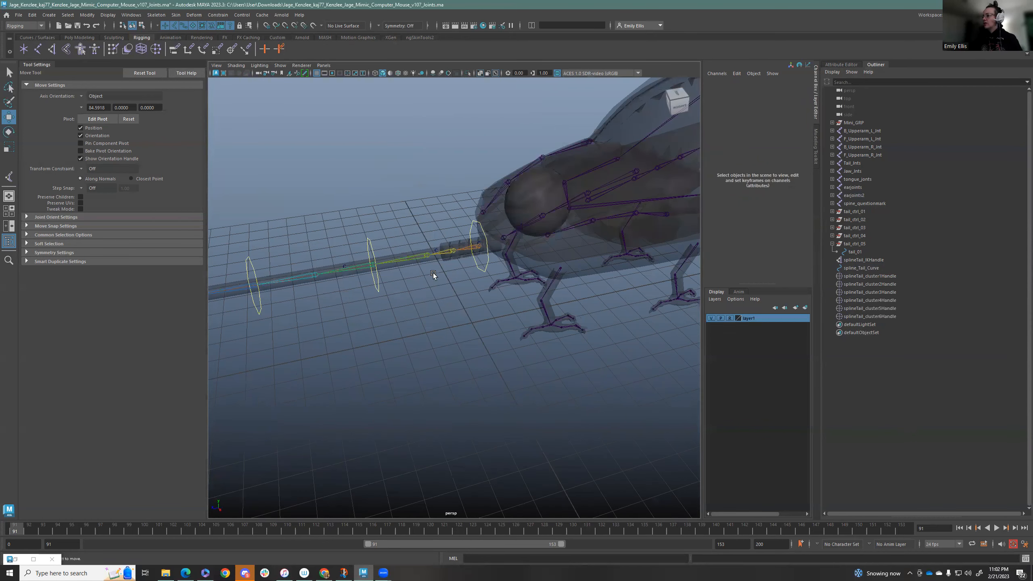
click(346, 266)
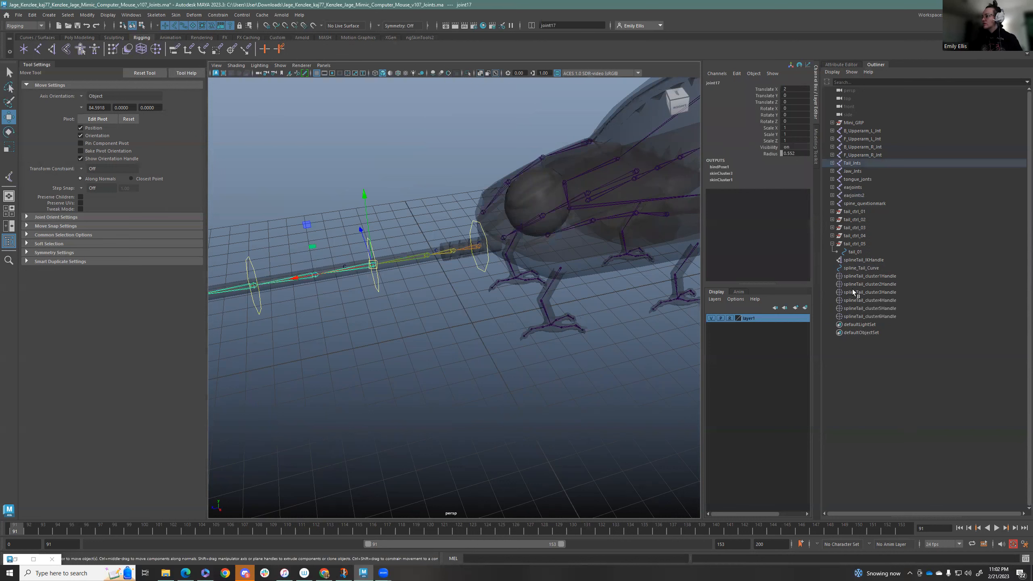
click(855, 204)
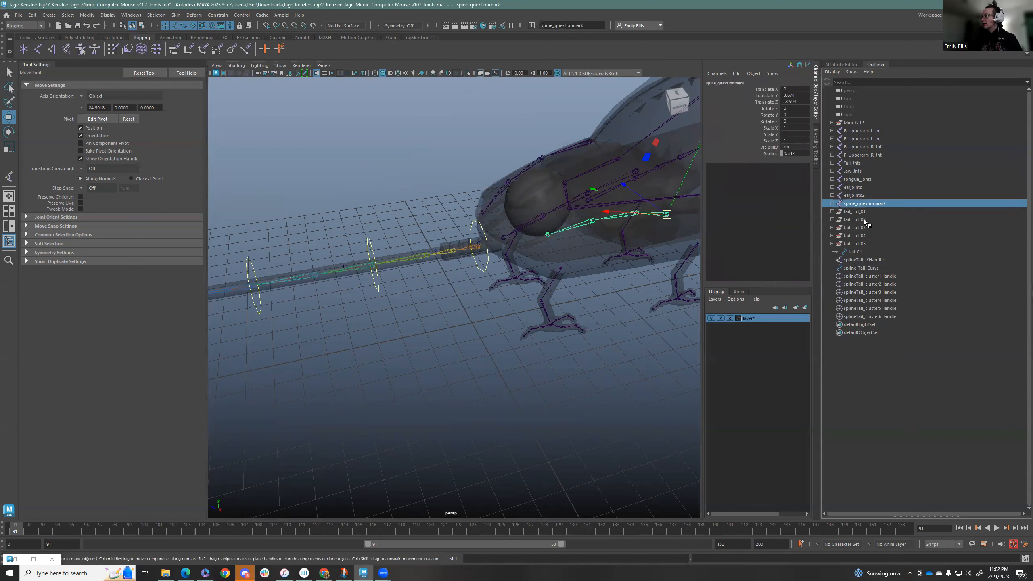
click(831, 220)
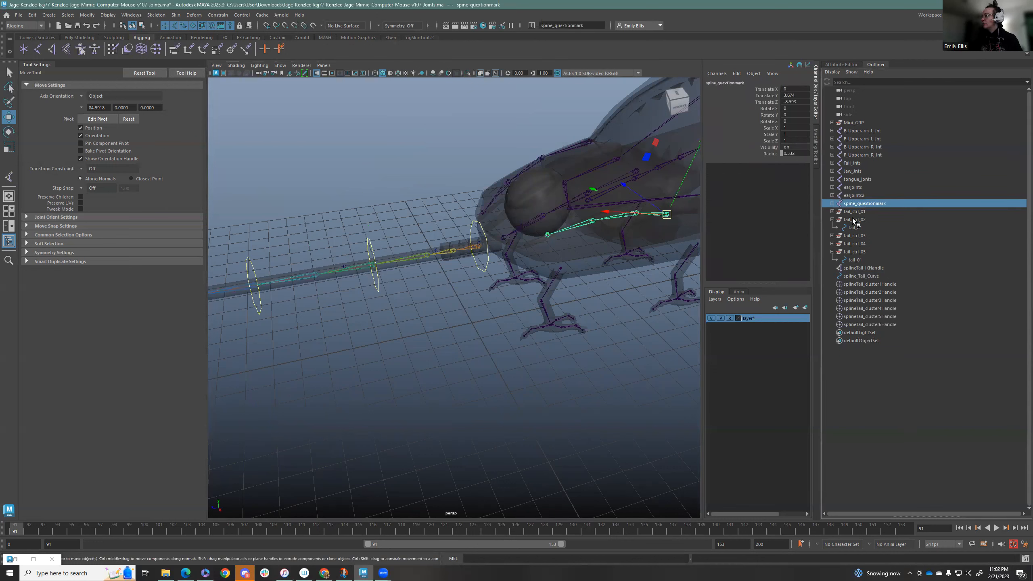
click(852, 219)
click(856, 228)
click(866, 292)
click(859, 285)
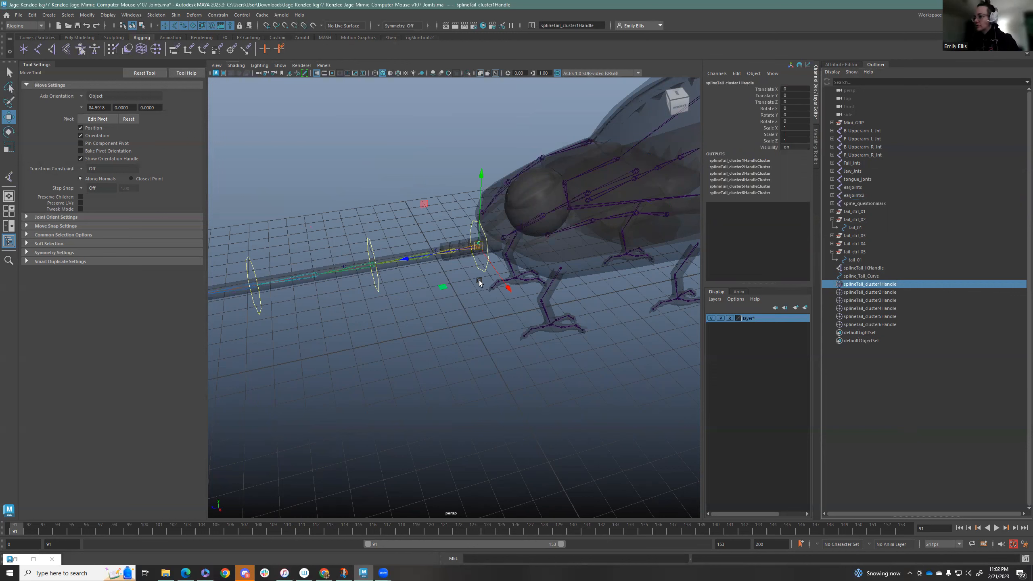
Step: Parent-constrain splineTail_cluster1Handle to the tail_01 control circle at the tail's base
click(477, 268)
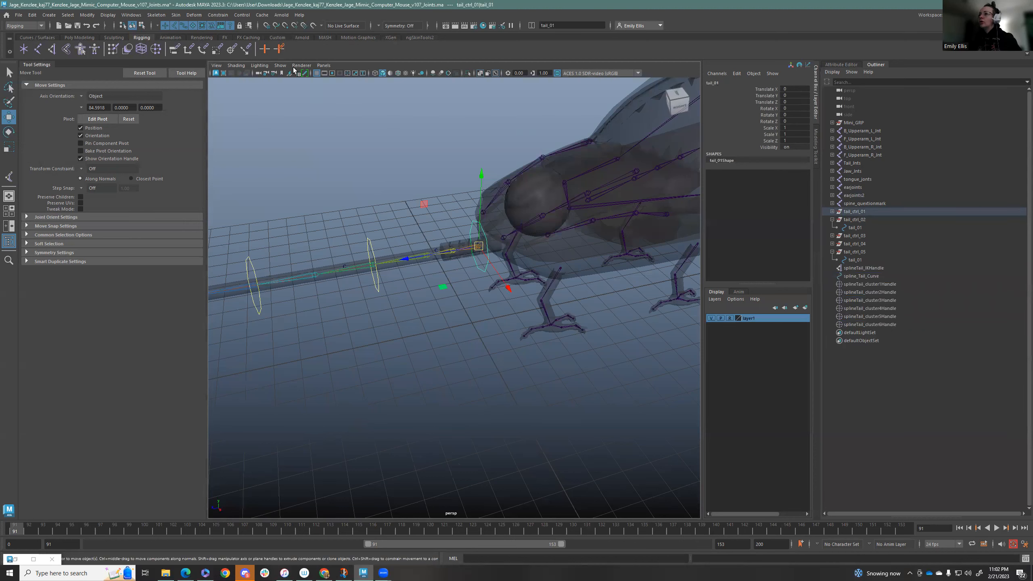
scroll(618, 291, up, 5)
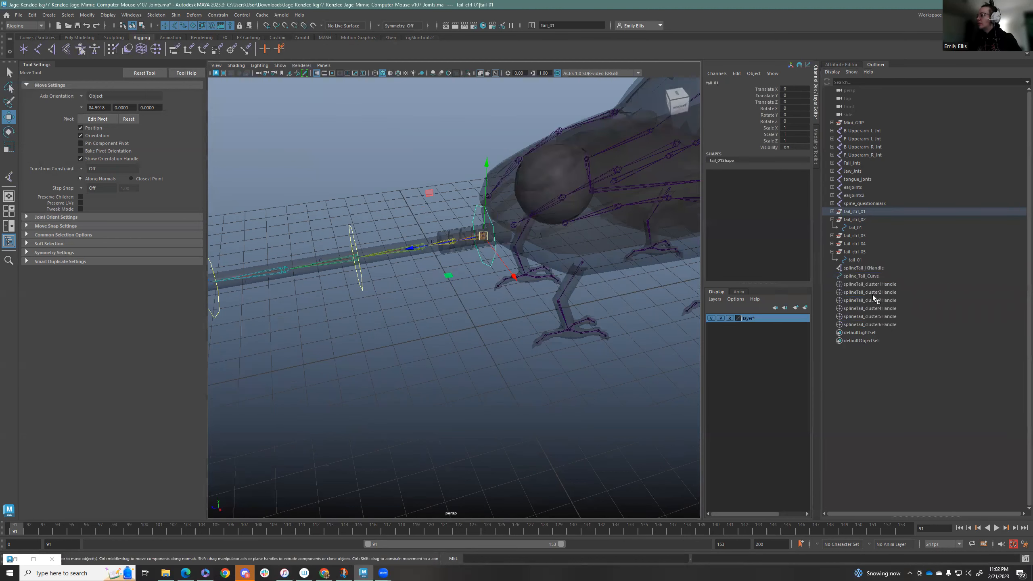
click(870, 284)
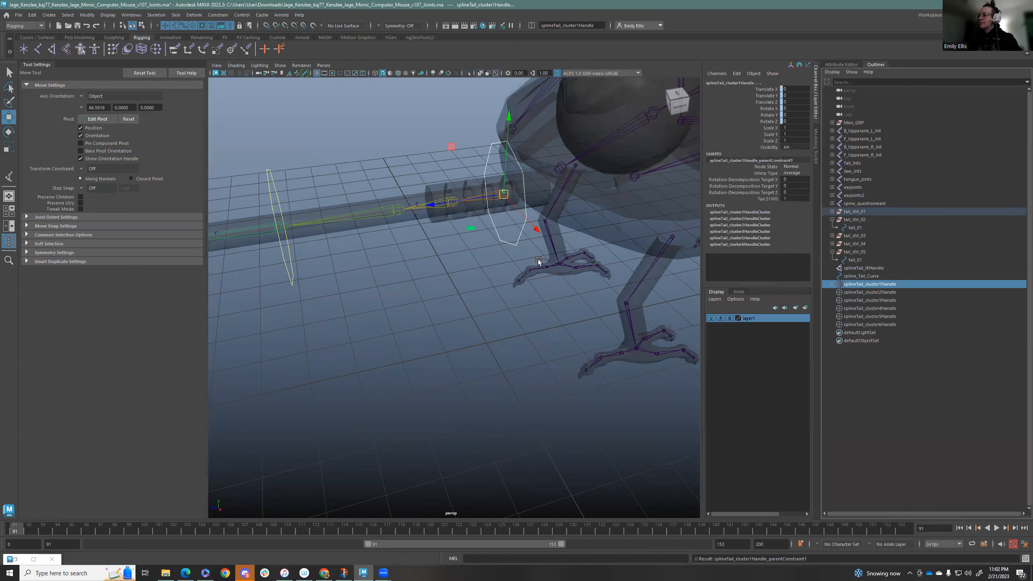
Step: Try moving the tail_01 control circle at the tail's base to test the constraint, and undo the test
click(513, 245)
drag(505, 194, 538, 314)
key(ctrl+z)
key(ctrl+z)
key(ctrl+z)
key(ctrl+z)
key(ctrl+z)
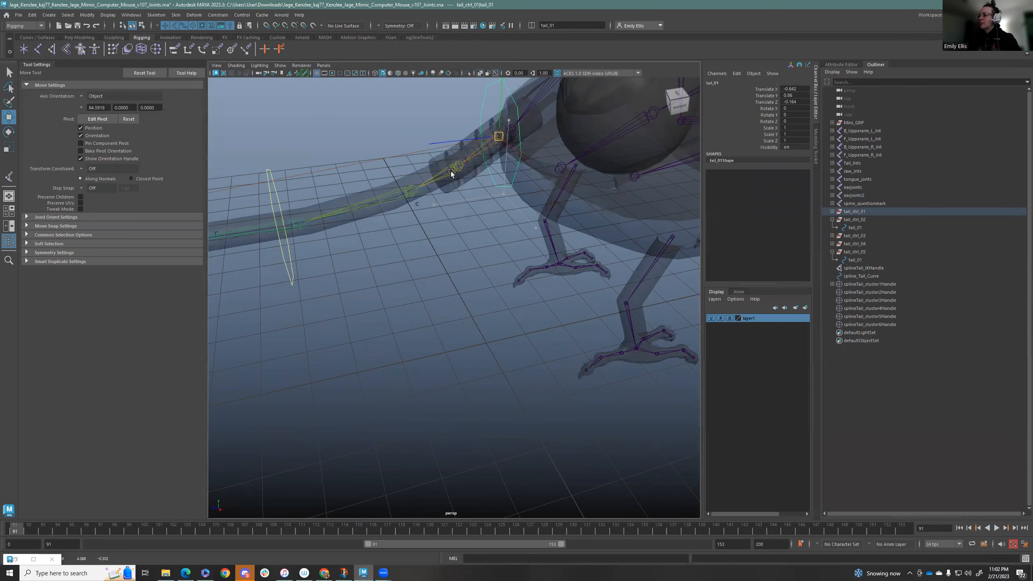
Step: Try parent-constraining splineTail_cluster2Handle to the control circle under tail_ctrl_02, and undo that constraint
click(289, 273)
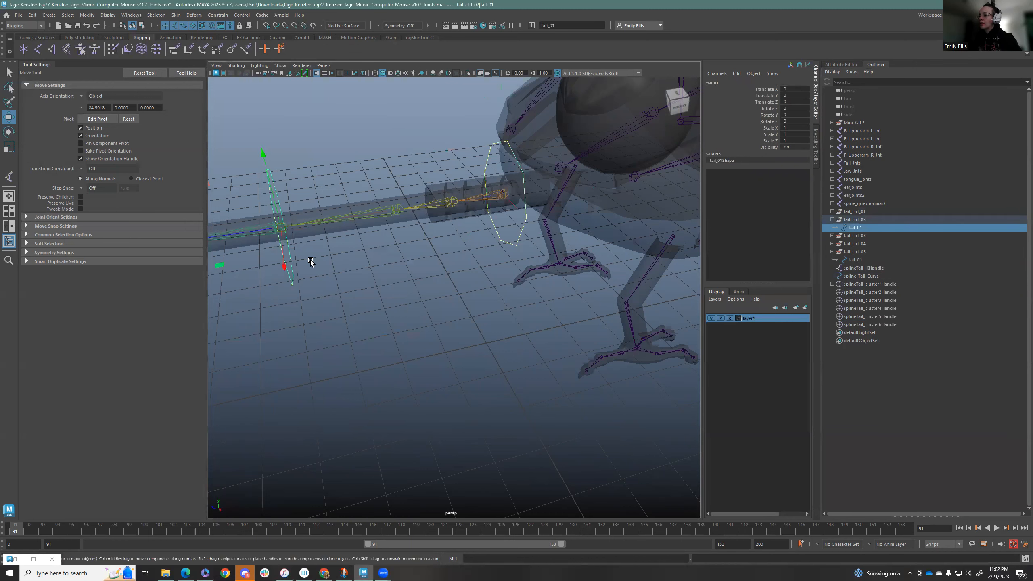
alt+middle_drag(432, 309, 474, 311)
alt+middle_drag(428, 240, 430, 240)
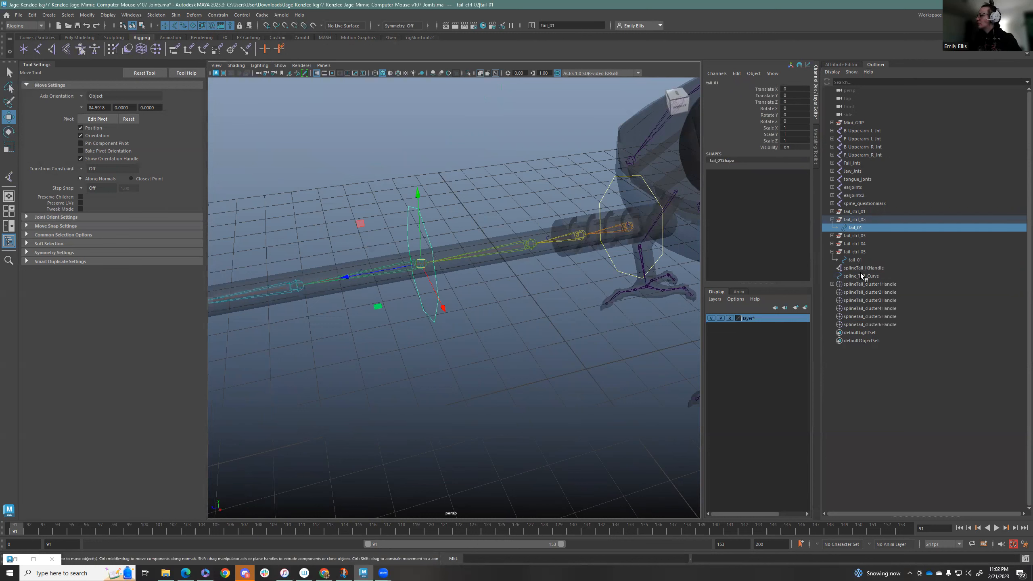
click(859, 292)
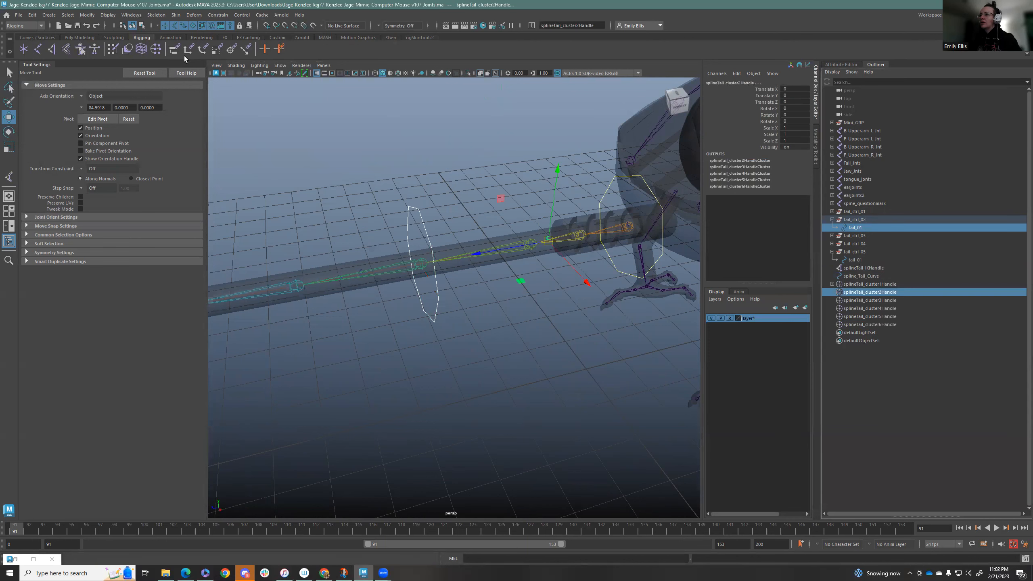
alt+middle_drag(380, 239, 541, 251)
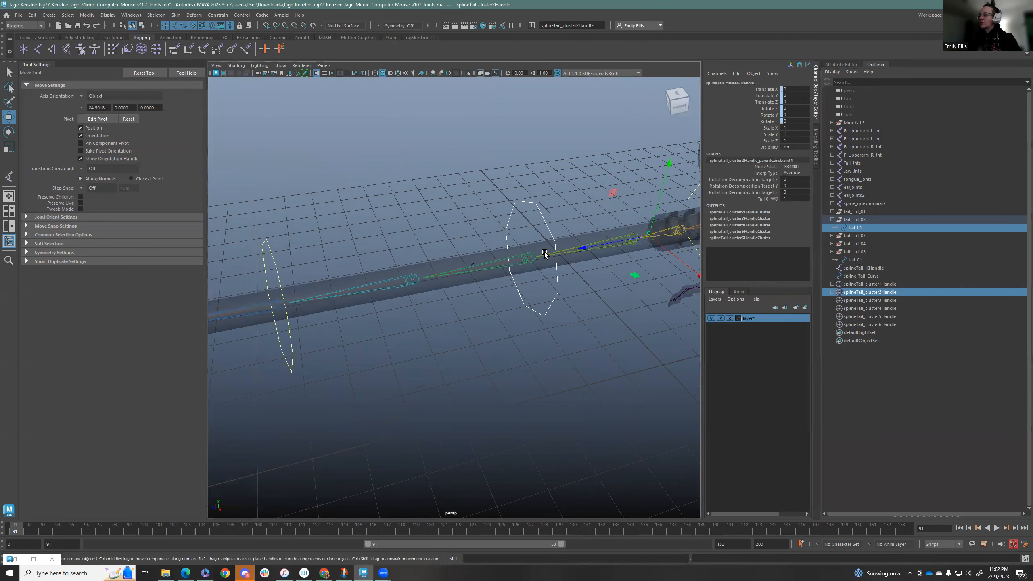
alt+drag(544, 249, 646, 245)
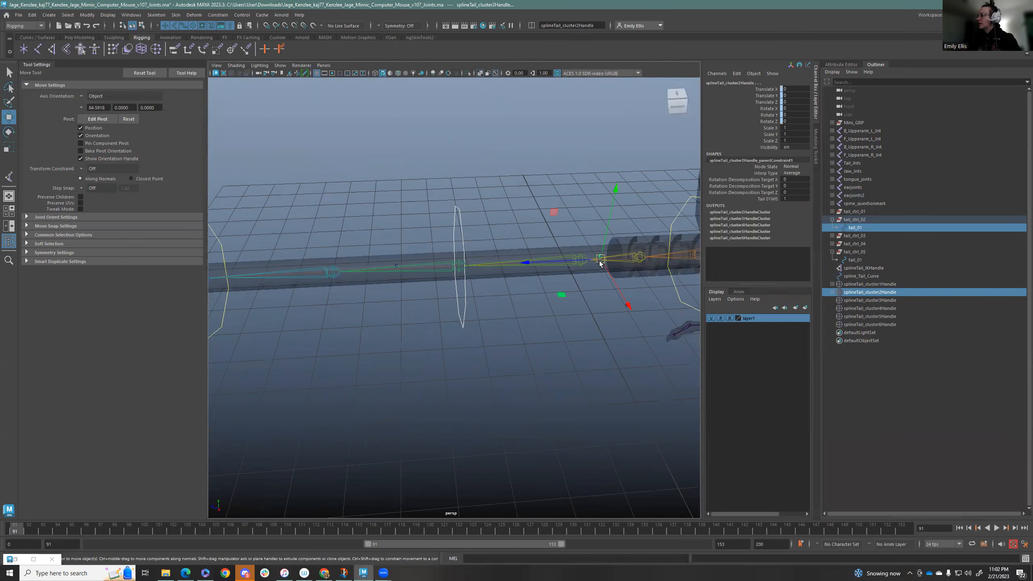
key(ctrl+z)
Step: Parent-constrain splineTail_cluster3Handle to the tail_ctrl_02 circle and splineTail_cluster4Handle to the tail_ctrl_03 circle
click(902, 300)
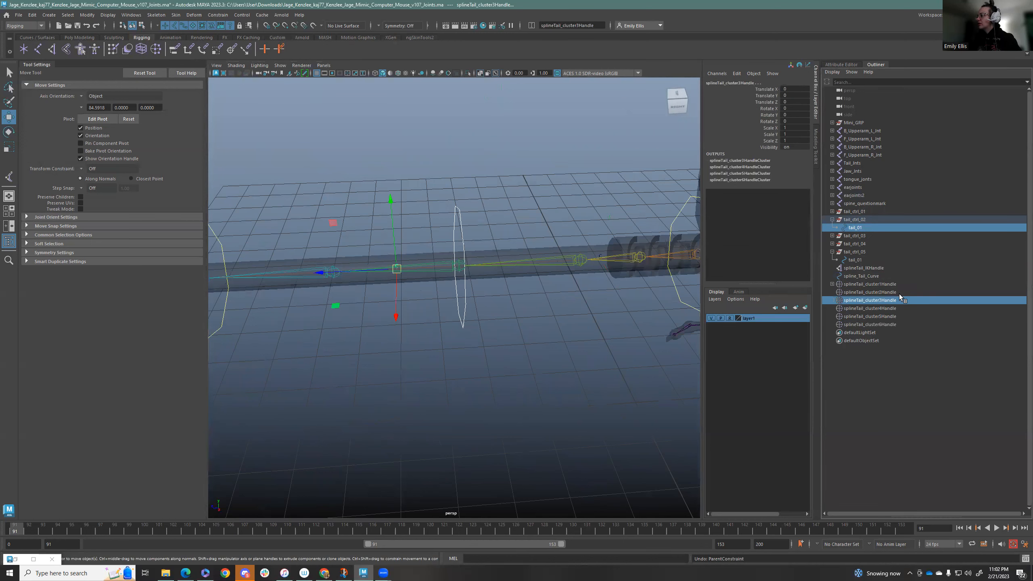
click(176, 49)
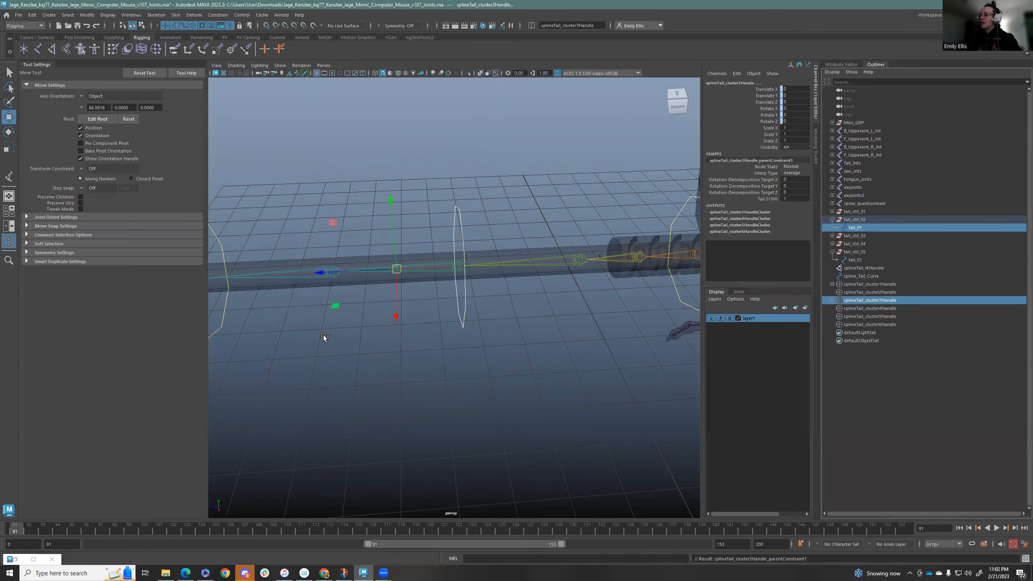
alt+middle_drag(503, 345, 679, 355)
click(384, 345)
alt+drag(375, 314, 382, 293)
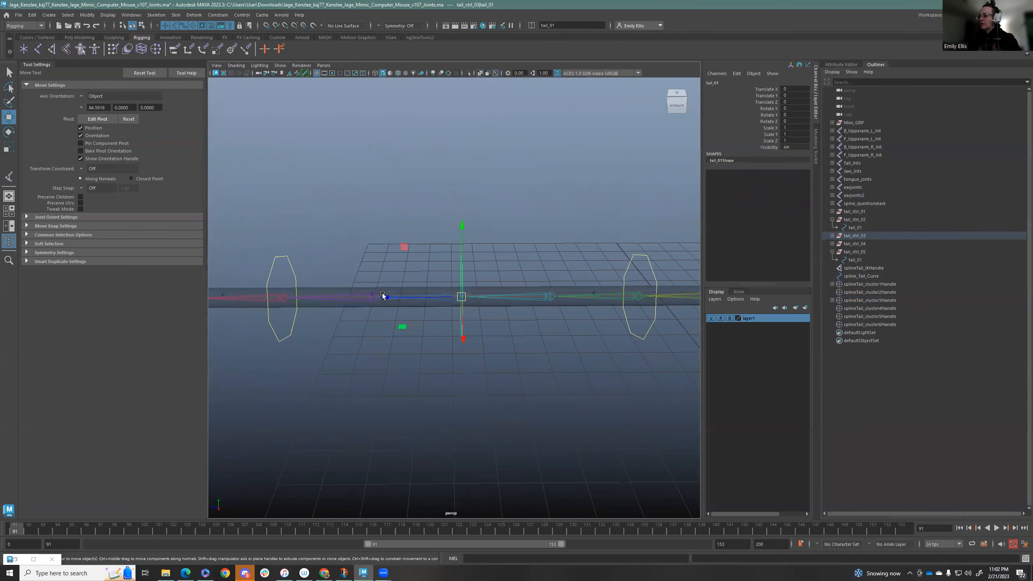
click(898, 307)
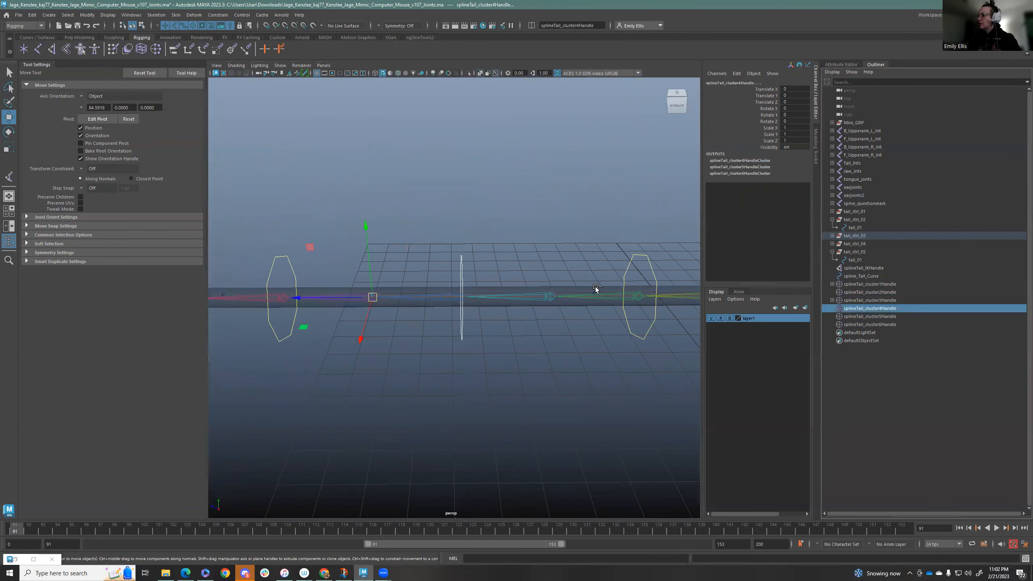
click(175, 51)
Step: Parent-constrain splineTail_cluster5Handle to the tail_ctrl_04 circle and splineTail_cluster6Handle to the tail_ctrl_05 circle at the plug
alt+drag(341, 261, 506, 262)
click(494, 272)
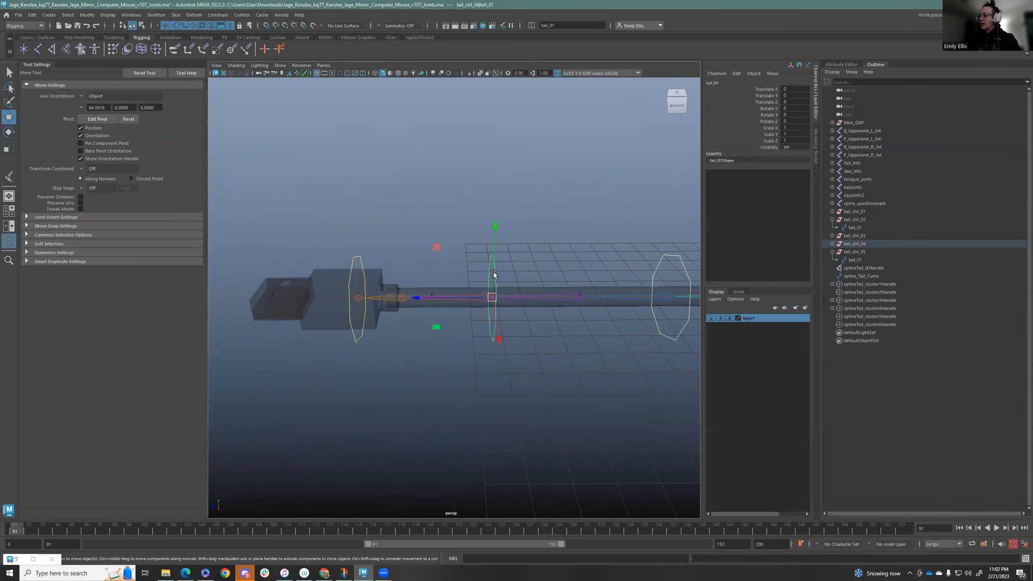
ctrl+click(887, 318)
click(175, 51)
click(359, 261)
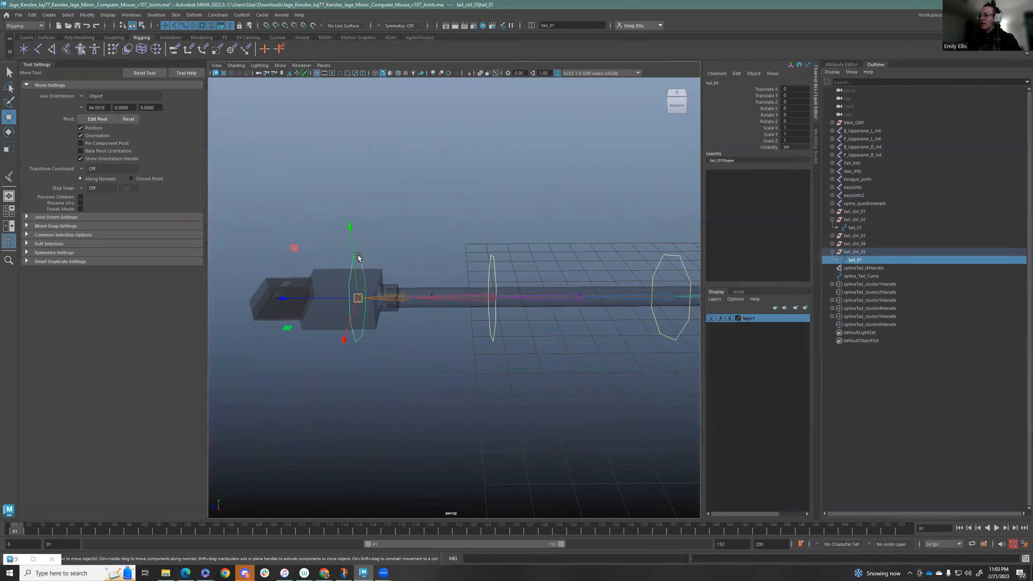
ctrl+click(883, 324)
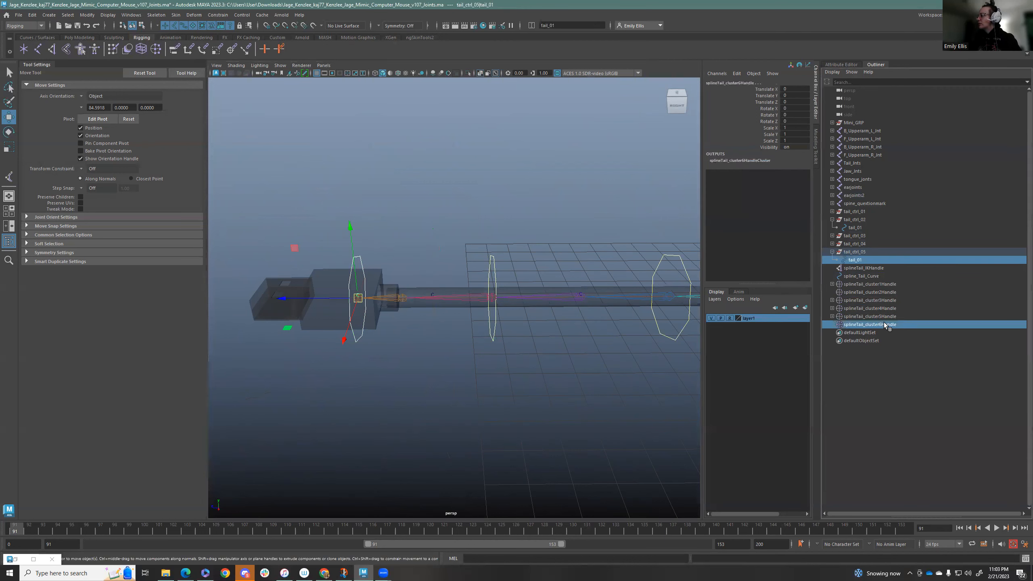
click(175, 51)
Step: Try moving the tail controls, including the tail_ctrl_02 circle sideways, to test the tail's bending, and undo the moves
click(493, 277)
scroll(494, 284, down, 5)
alt+drag(494, 284, 541, 252)
click(476, 318)
click(574, 312)
alt+middle_drag(620, 329, 440, 323)
alt+drag(440, 305, 465, 390)
key(ctrl+z)
key(ctrl+z)
key(ctrl+z)
click(442, 297)
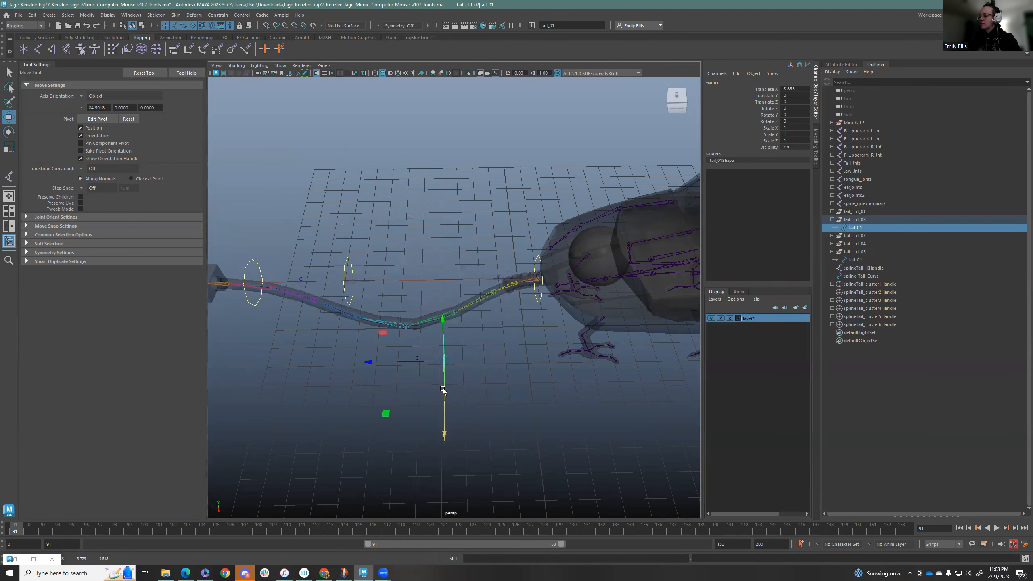
key(ctrl+z)
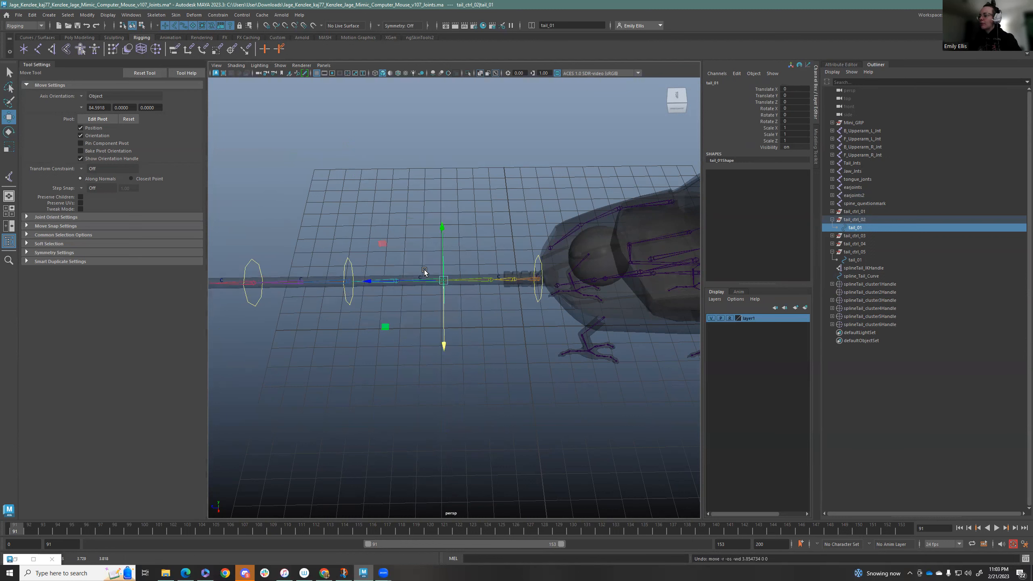
Step: Try moving the tail_ctrl_04 circle near the plug end to test the tail's deformation, and undo the moves
alt+middle_drag(452, 337, 583, 342)
click(558, 405)
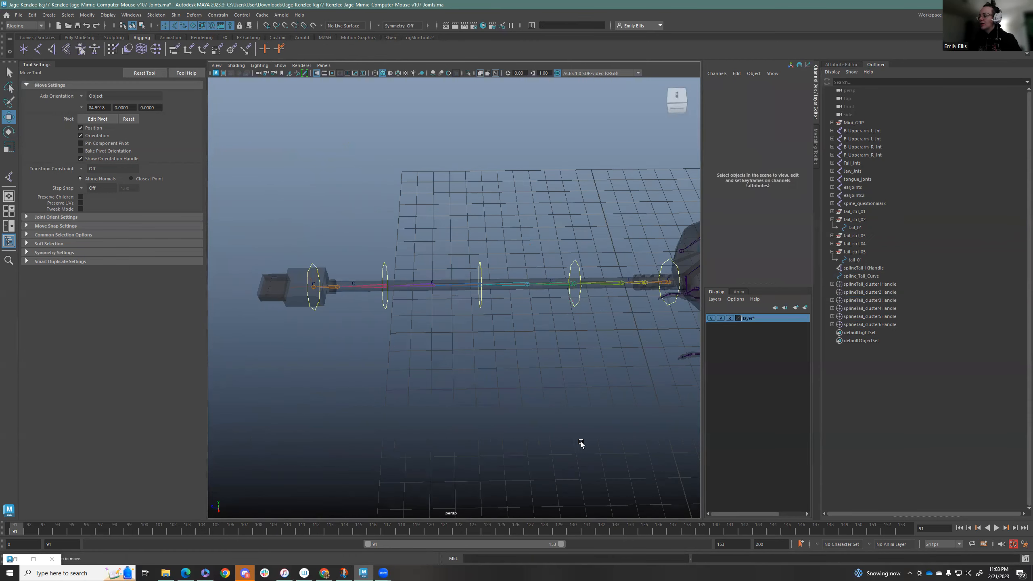
alt+drag(600, 357, 432, 410)
alt+drag(591, 374, 403, 340)
click(403, 341)
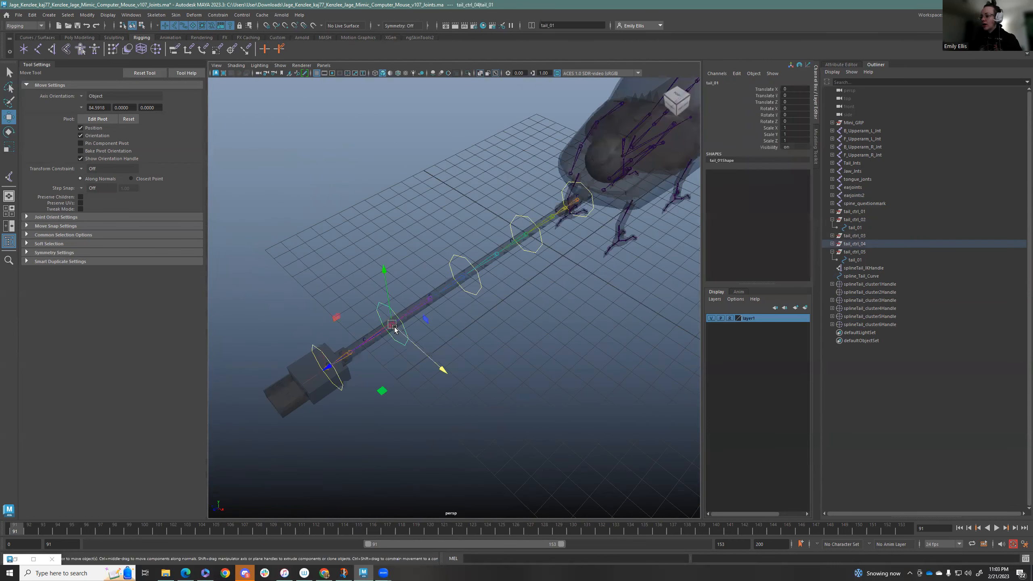
middle_drag(436, 376, 397, 288)
key(ctrl+z)
key(ctrl+z)
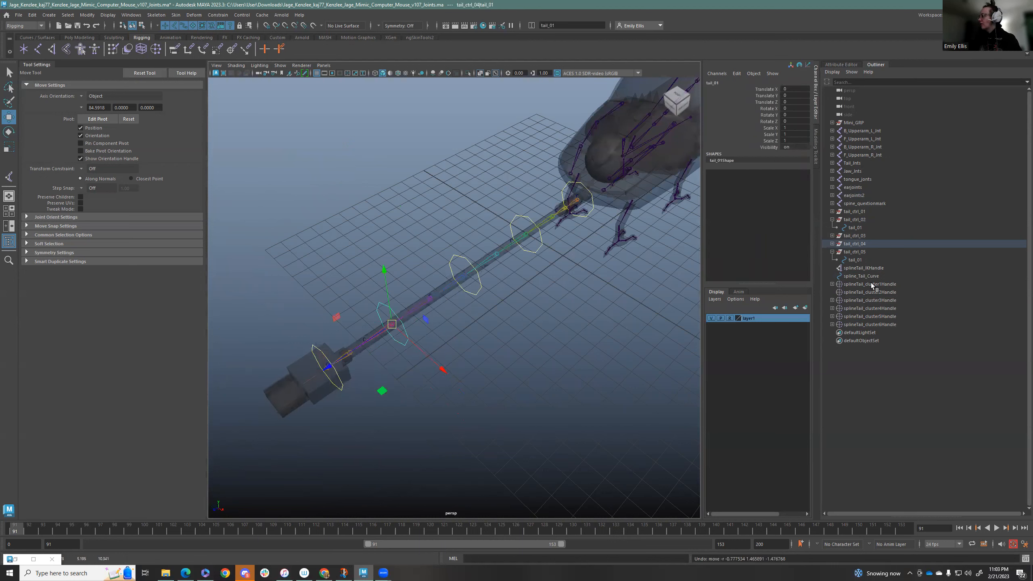
Step: Delete the six splineTail cluster handles together with splineTail_IKHandle and spline_Tail_Curve
click(859, 319)
click(859, 326)
shift+click(845, 287)
key(Delete)
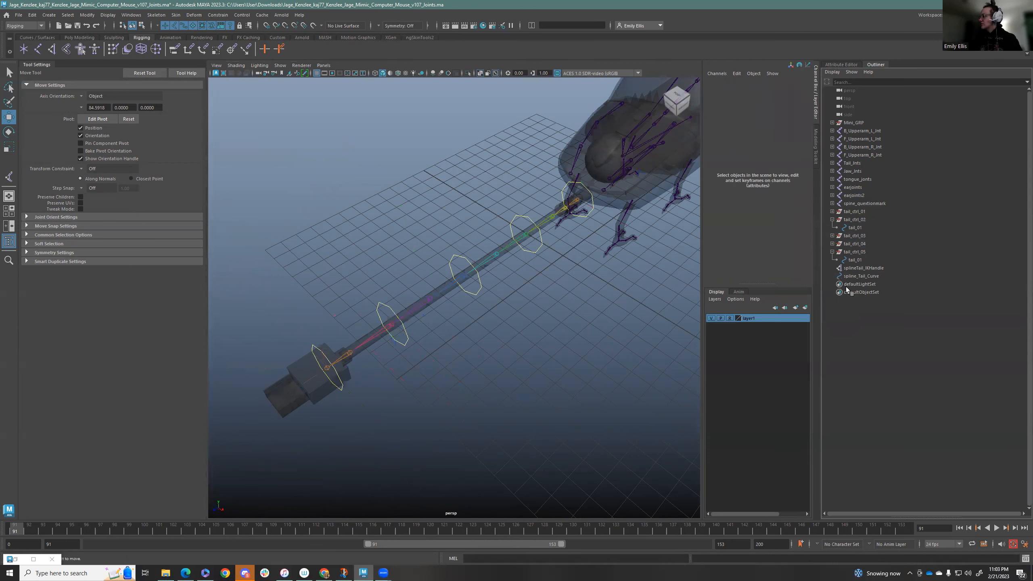
click(848, 269)
shift+click(851, 276)
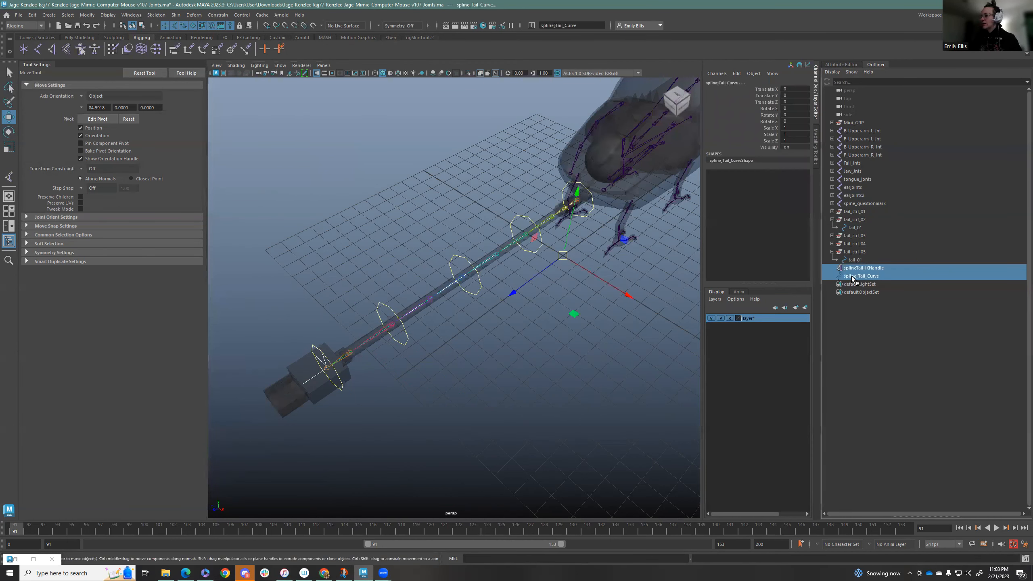
key(Delete)
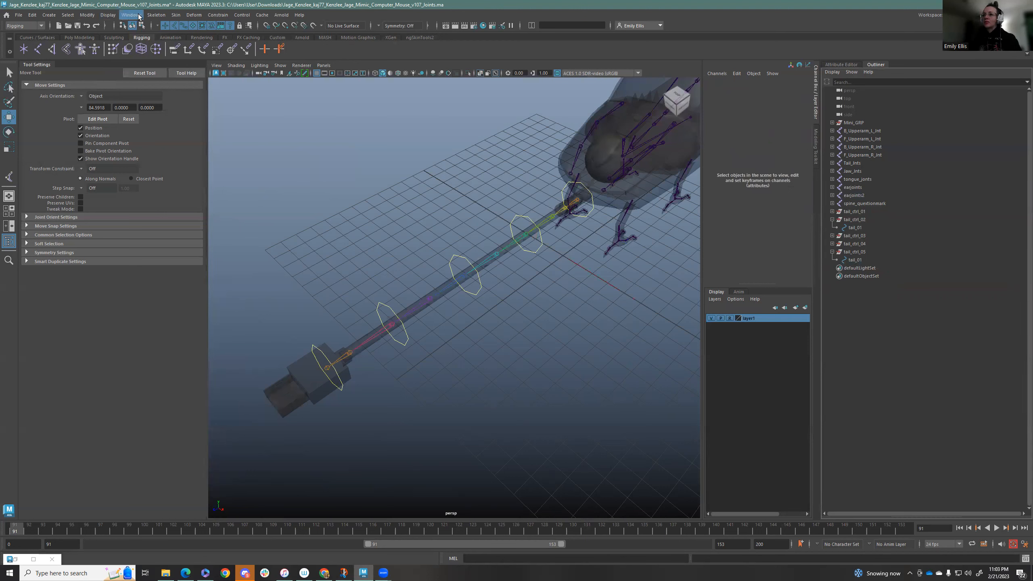
Step: Create an IK spline handle from the tail's root joint to its tip joint, with Auto simplify curve off
click(157, 15)
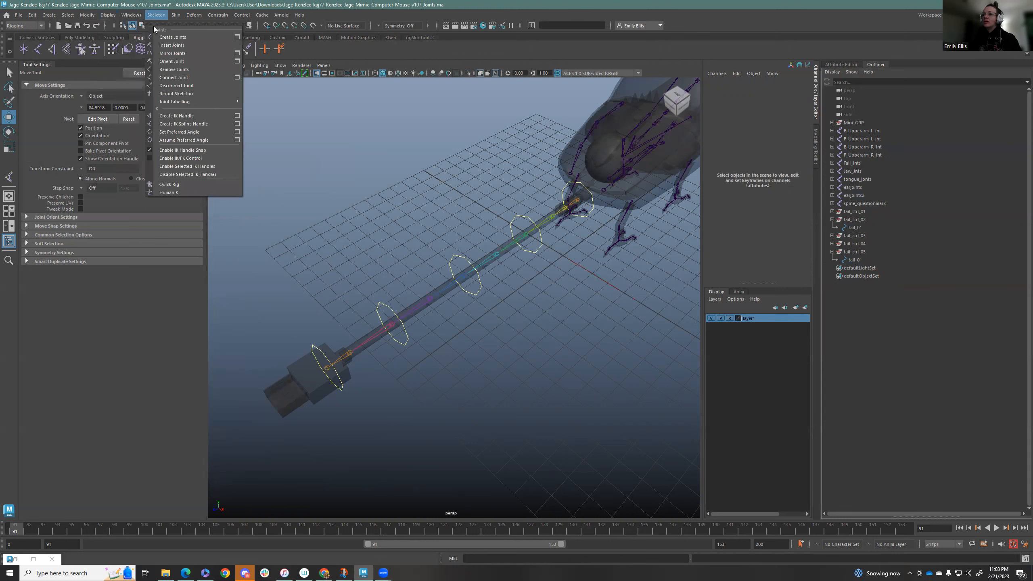
click(236, 124)
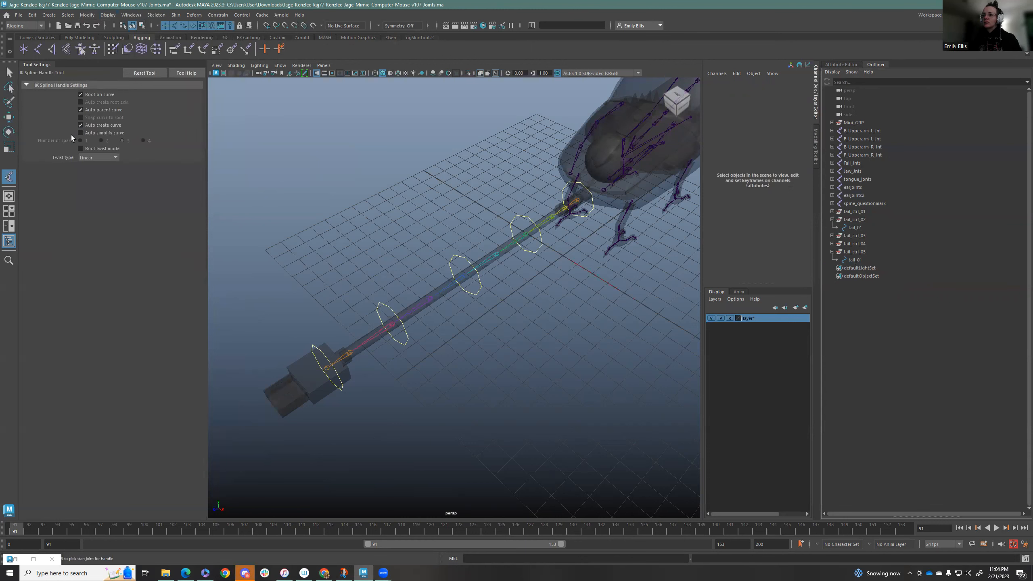
click(577, 200)
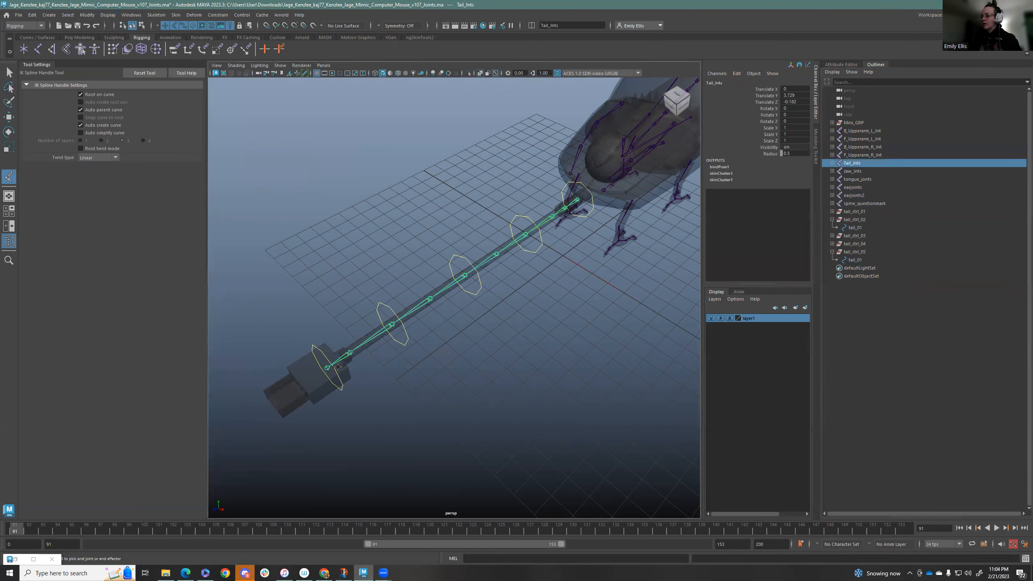
click(326, 369)
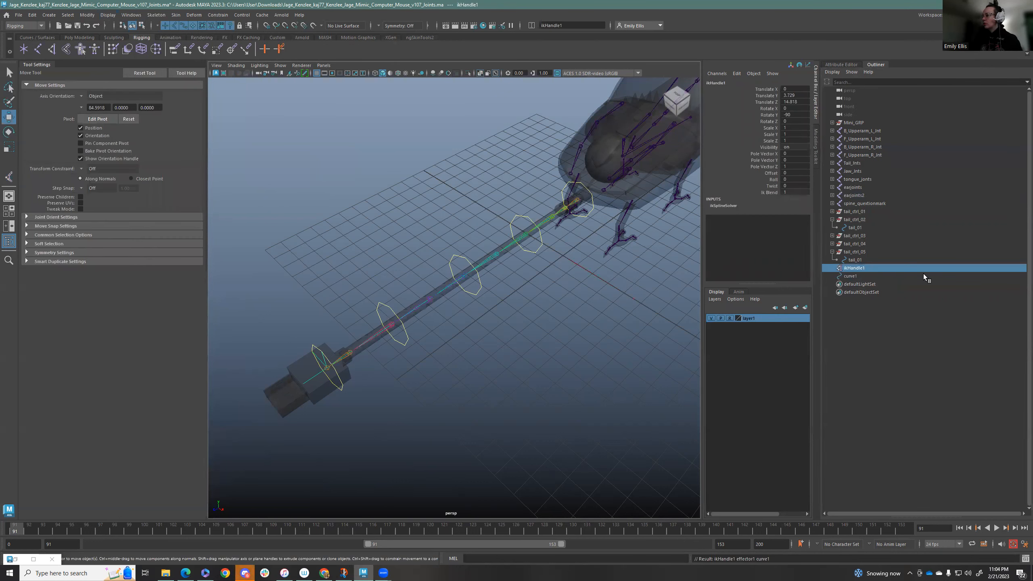
Step: Rename ikHandle1 as SplineikHandle1
click(900, 278)
double_click(854, 269)
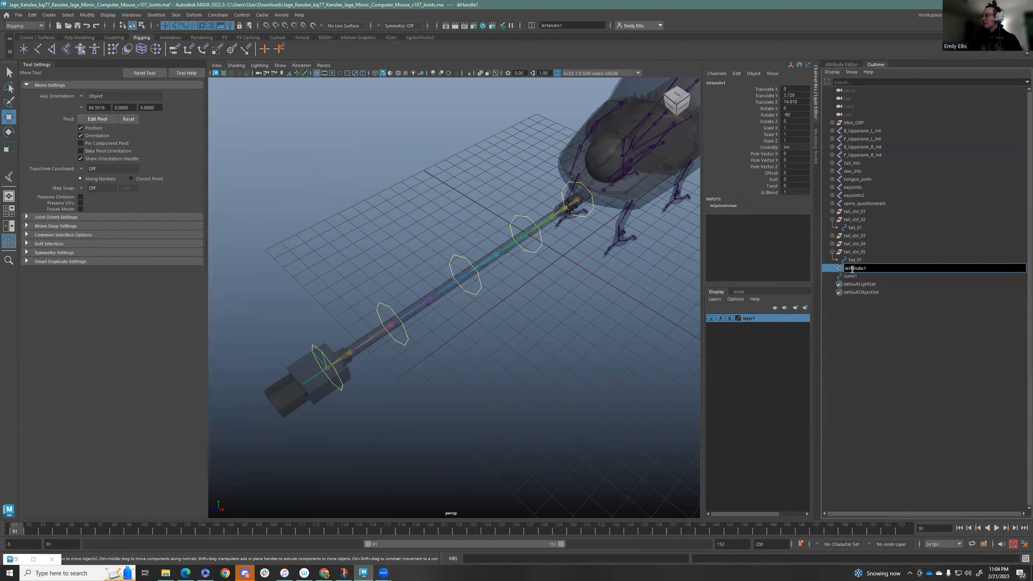
key(Return)
click(881, 262)
double_click(873, 270)
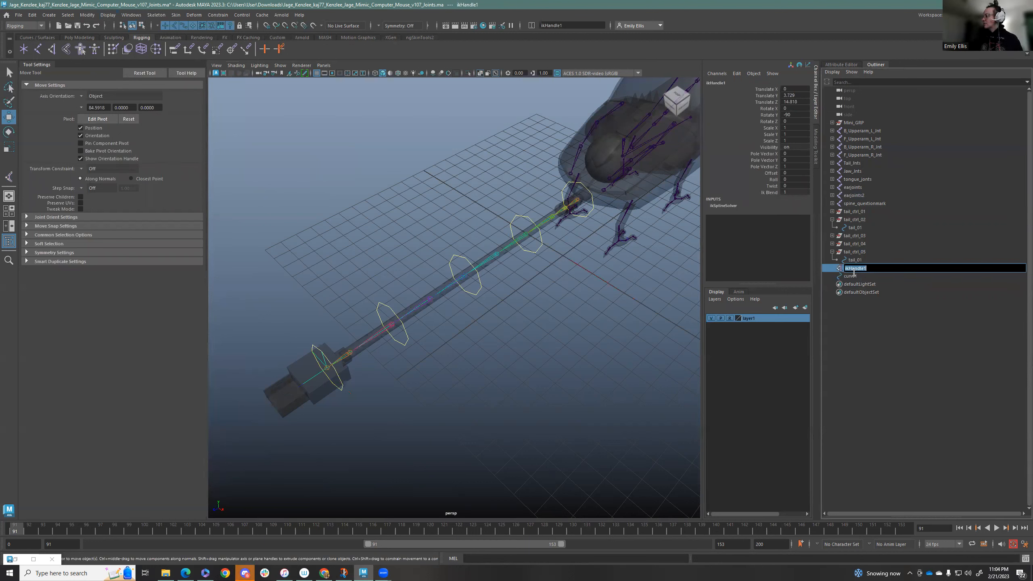
click(846, 270)
text(Sp)
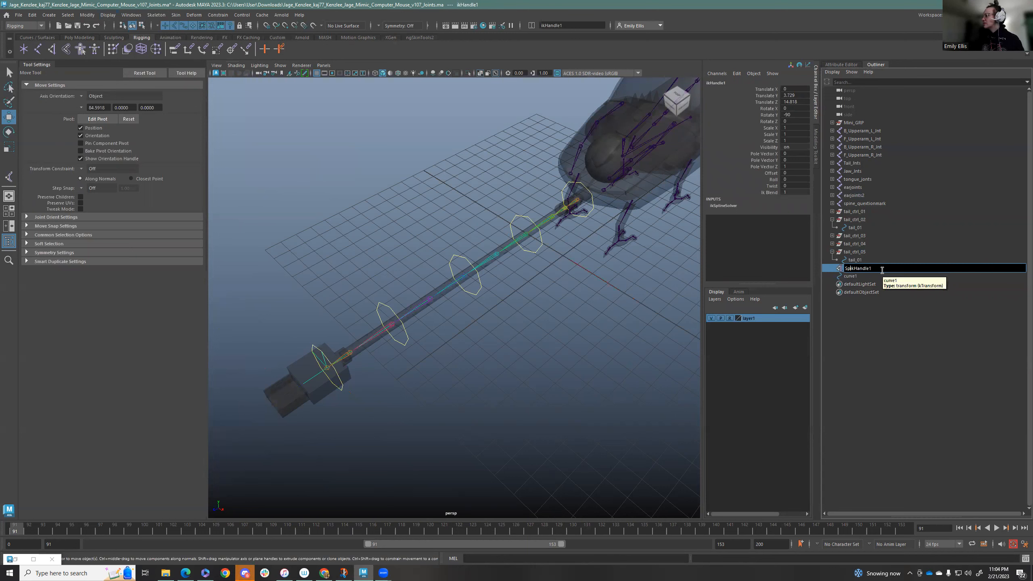
key(Return)
Step: Rename curve1 as spline_curve
click(880, 277)
double_click(880, 277)
text(spline_cur)
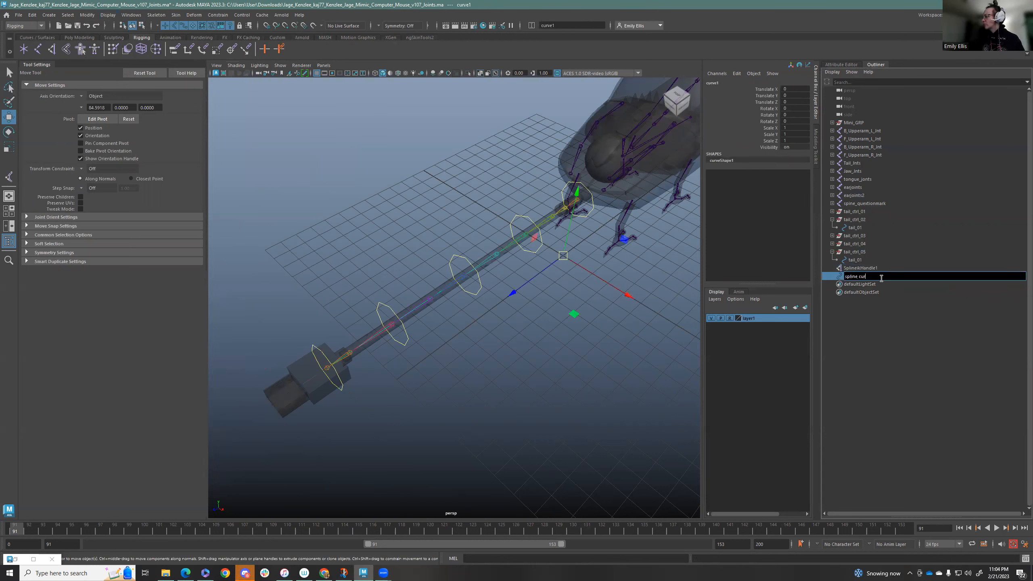
text(ve)
key(Return)
Step: Isolate spline_curve in the viewport and switch to editing its control vertices
key(ctrl+1)
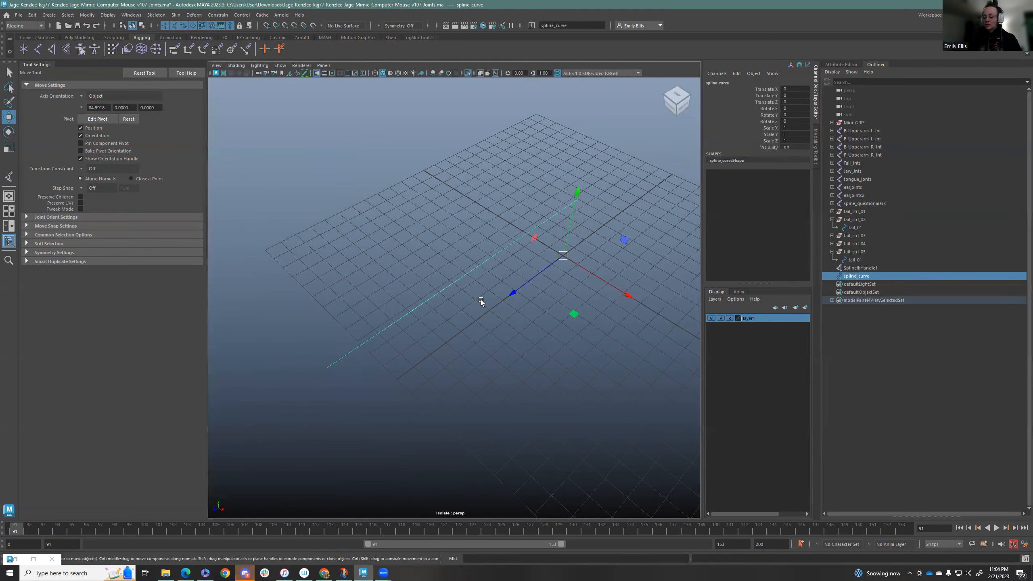
right_drag(481, 257, 443, 257)
alt+drag(444, 257, 546, 293)
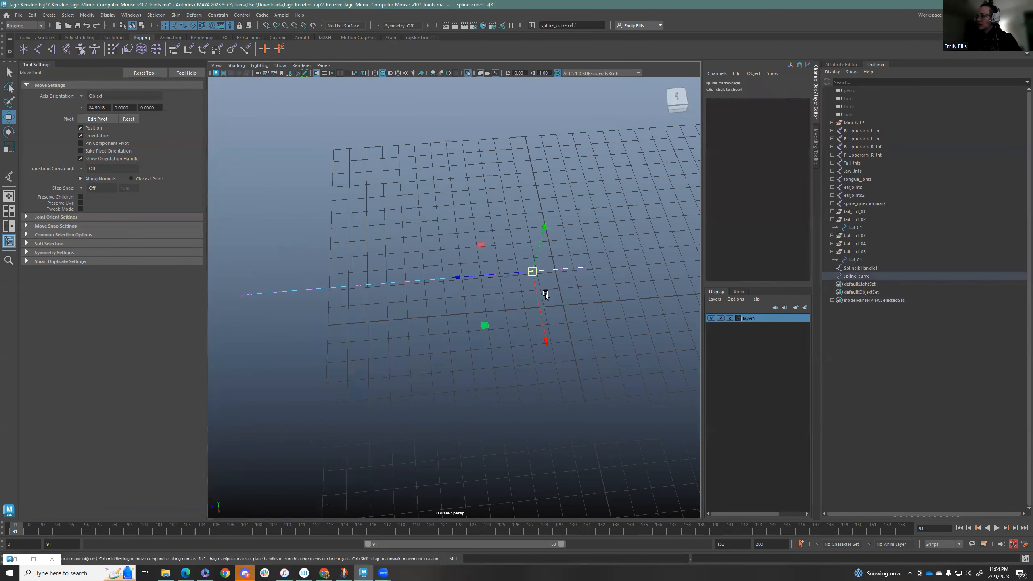
Step: Try moving a control vertex near the body end of spline_curve, and undo the move
drag(546, 351, 522, 204)
key(ctrl+z)
click(601, 277)
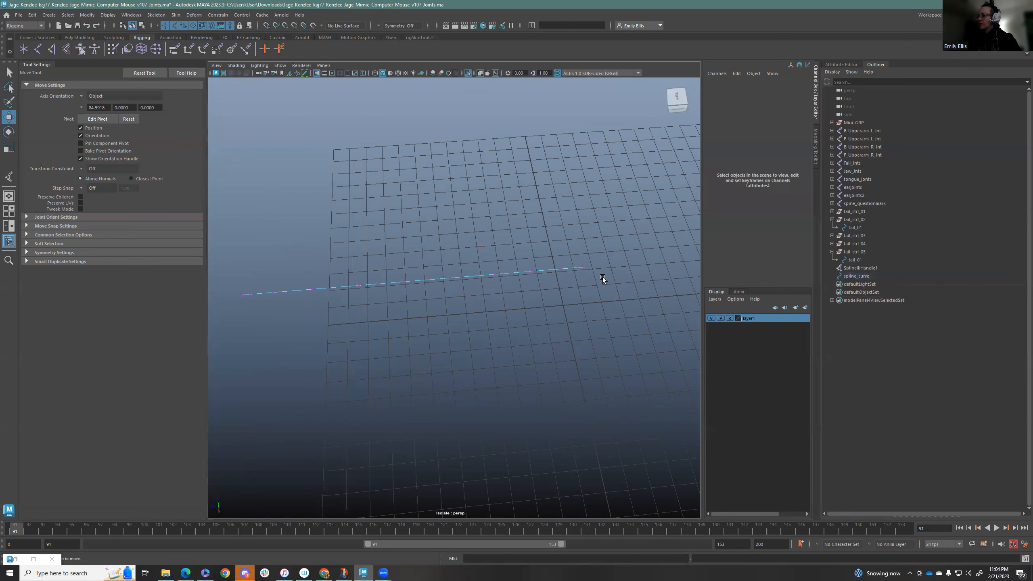
Step: Create separate clusters on the first and second control vertices at the body end of spline_curve
drag(588, 269, 580, 261)
click(156, 49)
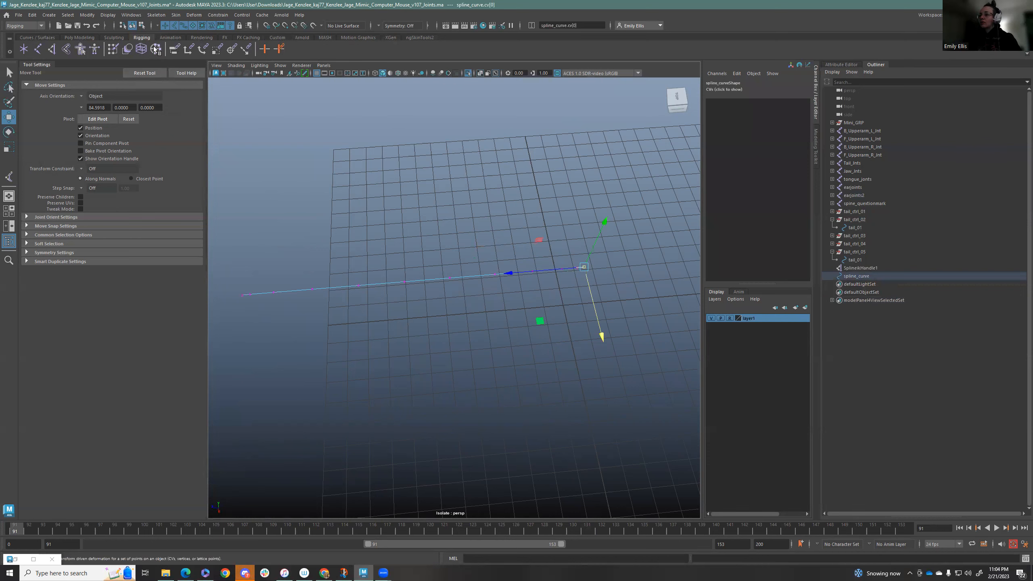
click(568, 297)
click(572, 268)
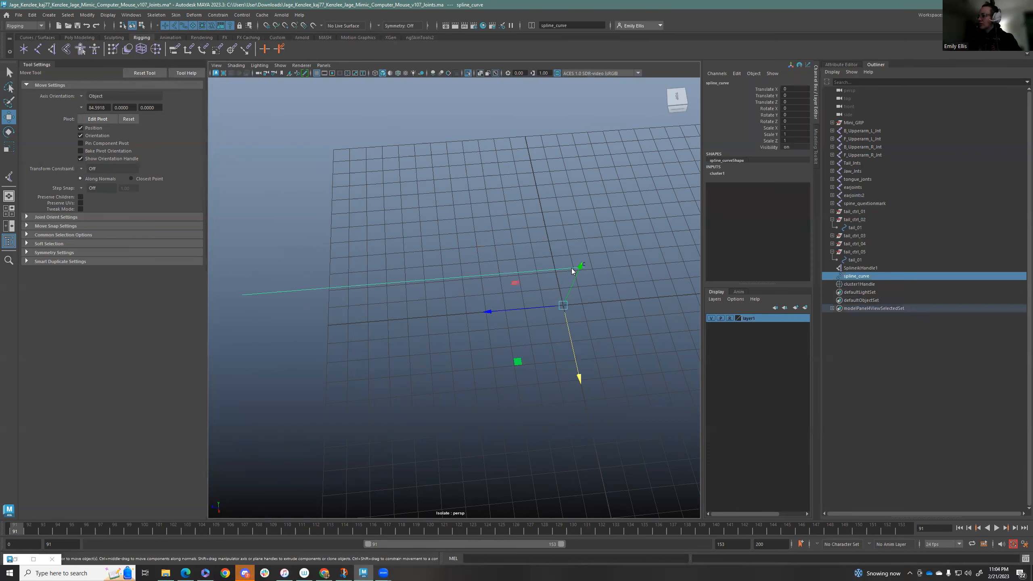
right_drag(571, 268, 534, 256)
drag(573, 263, 578, 271)
key(h)
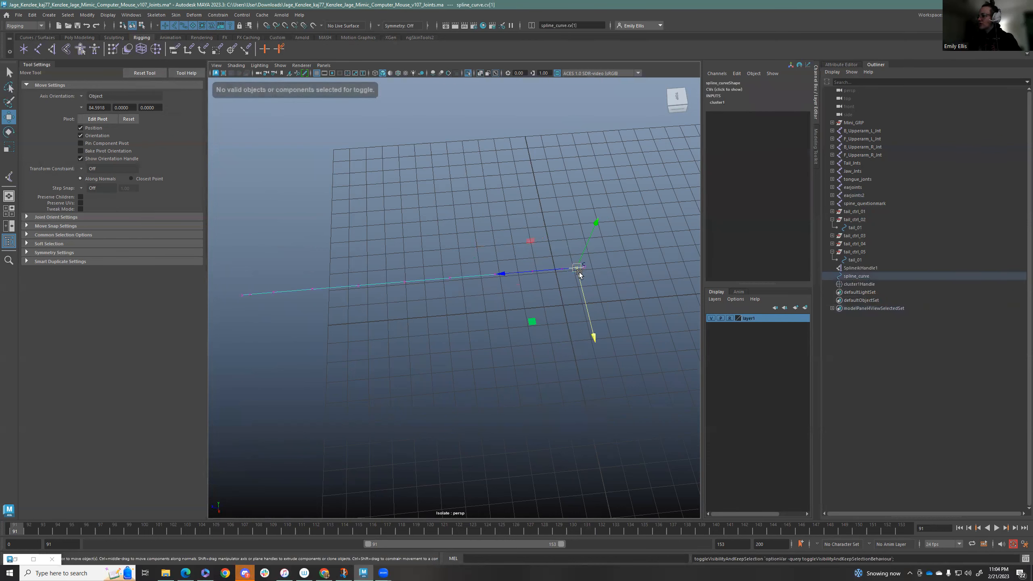
key(g)
Step: Create a cluster on the third control vertex from the body end of spline_curve
click(558, 267)
click(559, 269)
right_drag(560, 268, 538, 259)
drag(545, 255, 568, 273)
key(g)
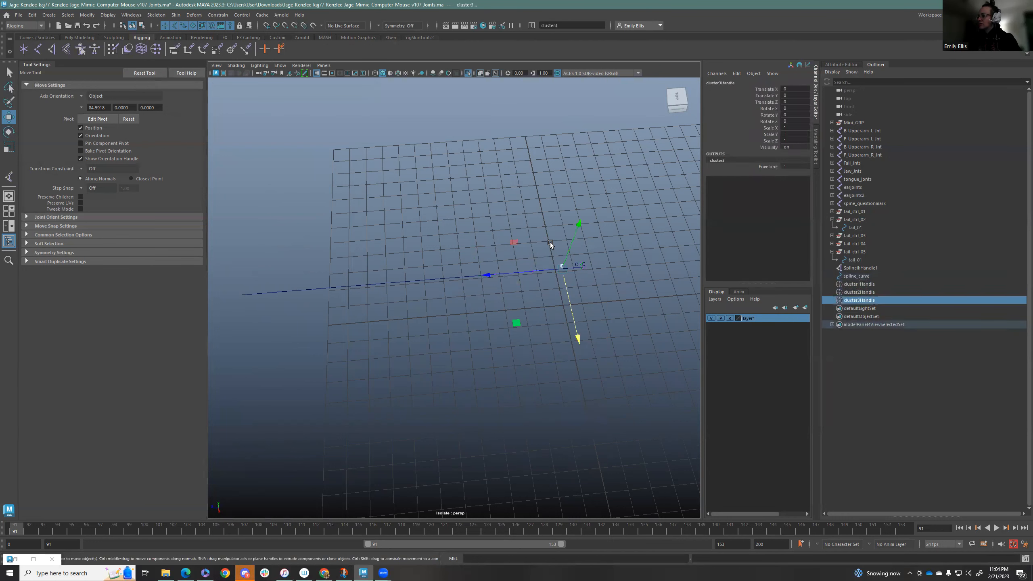
Step: Create separate clusters on the fourth and fifth control vertices of spline_curve, counting from the body end
click(544, 269)
right_drag(544, 269, 513, 262)
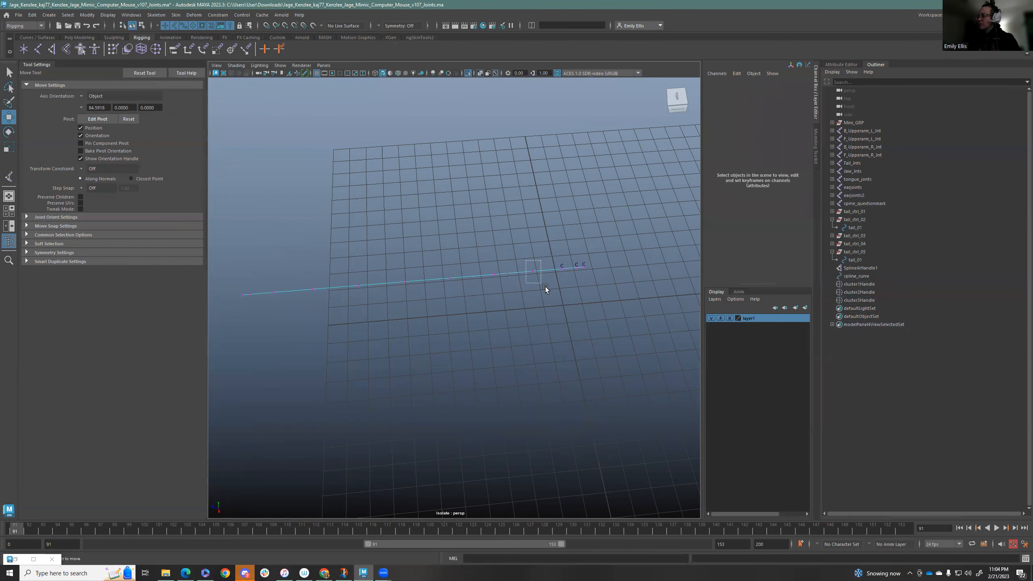
drag(545, 286, 514, 268)
key(h)
key(g)
click(509, 254)
click(508, 274)
right_drag(508, 273, 483, 274)
drag(493, 276, 473, 275)
key(g)
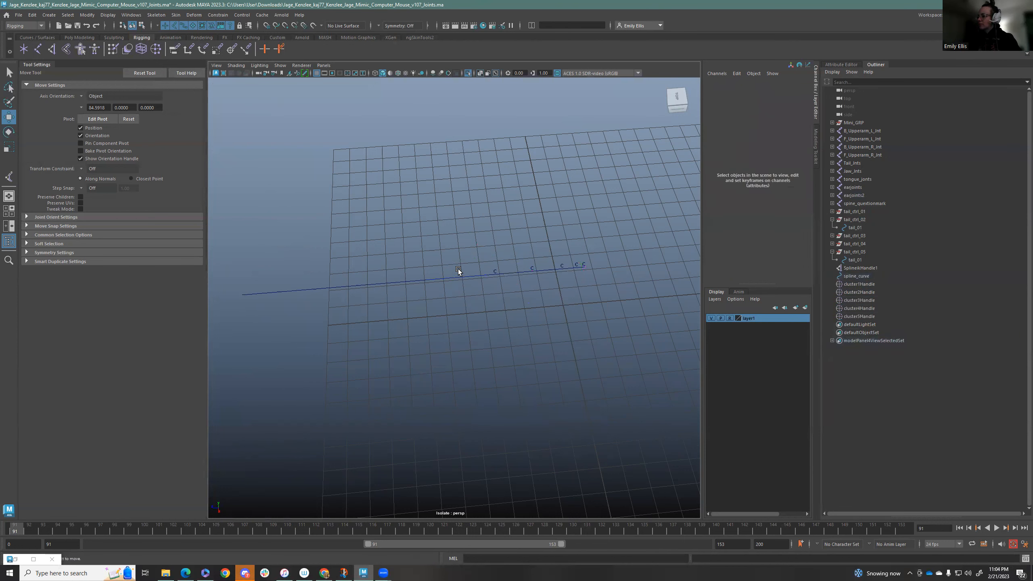
Step: Create separate clusters on the sixth and seventh control vertices of spline_curve
click(458, 277)
right_drag(458, 278, 421, 272)
drag(421, 272, 460, 286)
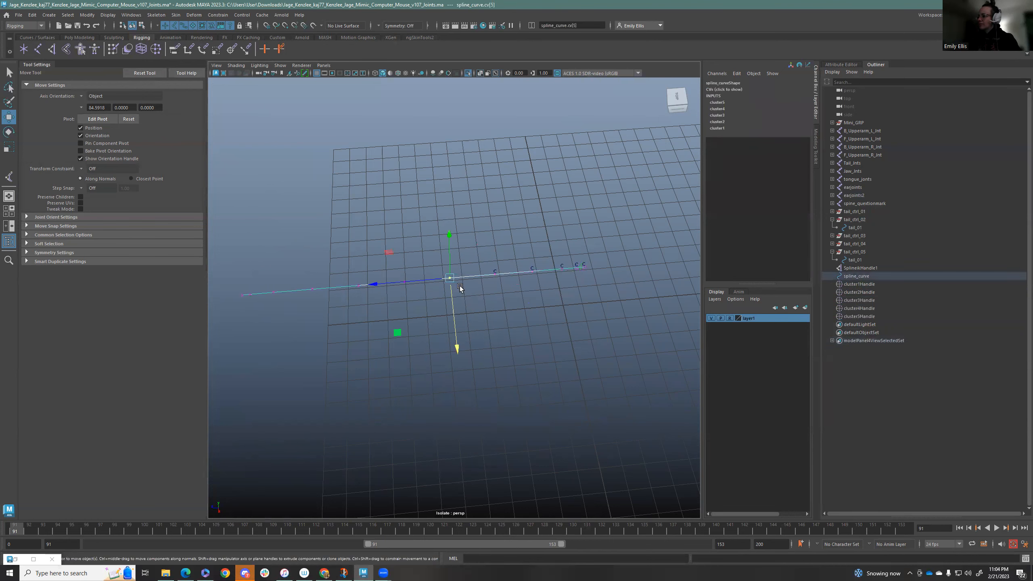
key(g)
click(411, 281)
right_drag(413, 281, 377, 271)
drag(389, 272, 410, 292)
key(g)
Step: Create separate clusters on the eighth and ninth control vertices of spline_curve
click(379, 283)
right_drag(380, 284, 347, 276)
drag(347, 275, 368, 296)
key(g)
click(326, 271)
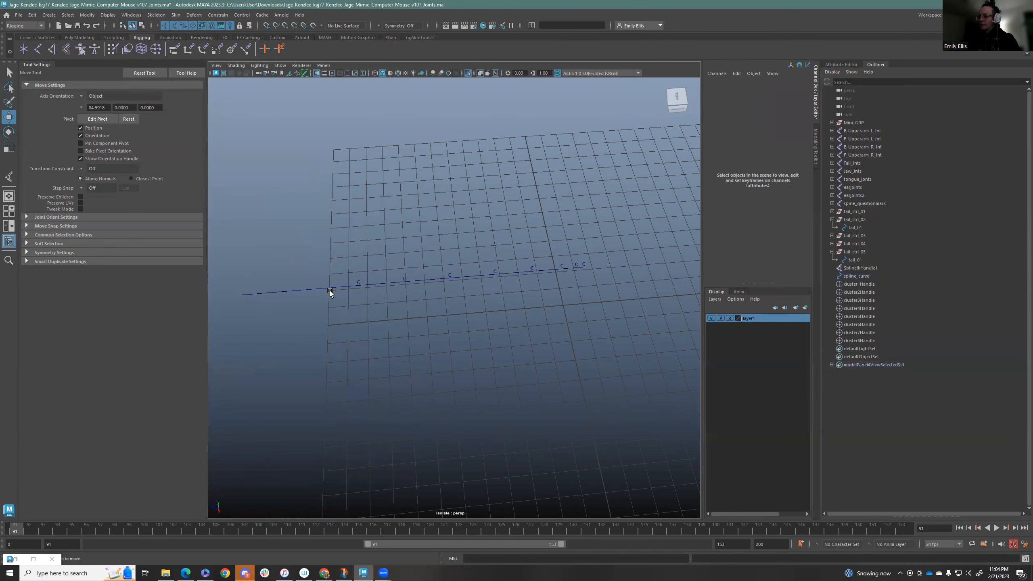
click(328, 287)
right_drag(329, 287, 295, 286)
drag(296, 271, 321, 297)
key(g)
Step: Create separate clusters on the tenth and eleventh control vertices of spline_curve, near the plug end
click(302, 282)
click(304, 289)
right_drag(303, 290, 261, 283)
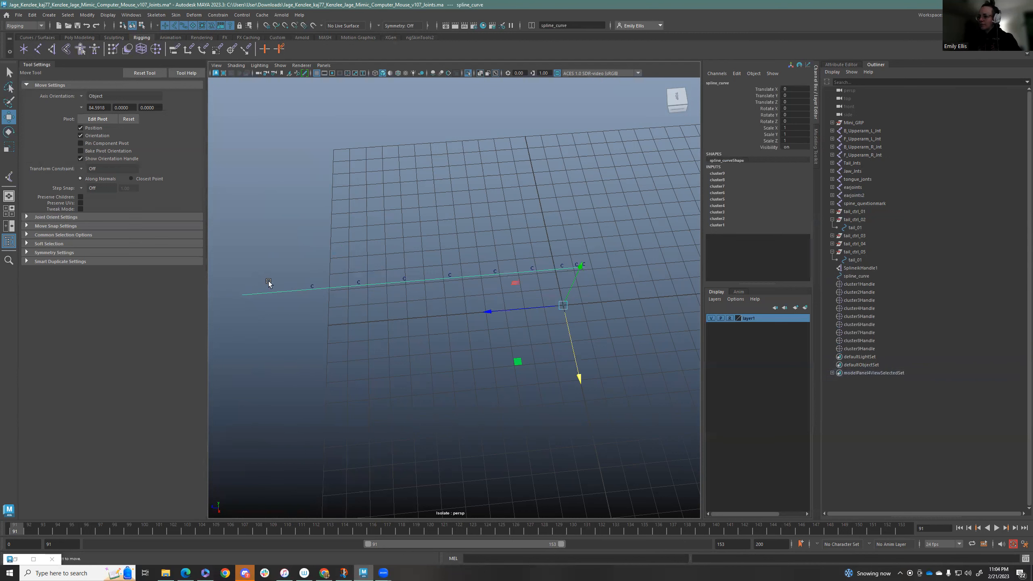
drag(267, 281, 285, 310)
key(g)
click(286, 270)
click(283, 290)
right_drag(282, 287, 247, 283)
click(246, 294)
key(g)
Step: Create a cluster on the last control vertex at the plug end of spline_curve
click(284, 284)
click(292, 291)
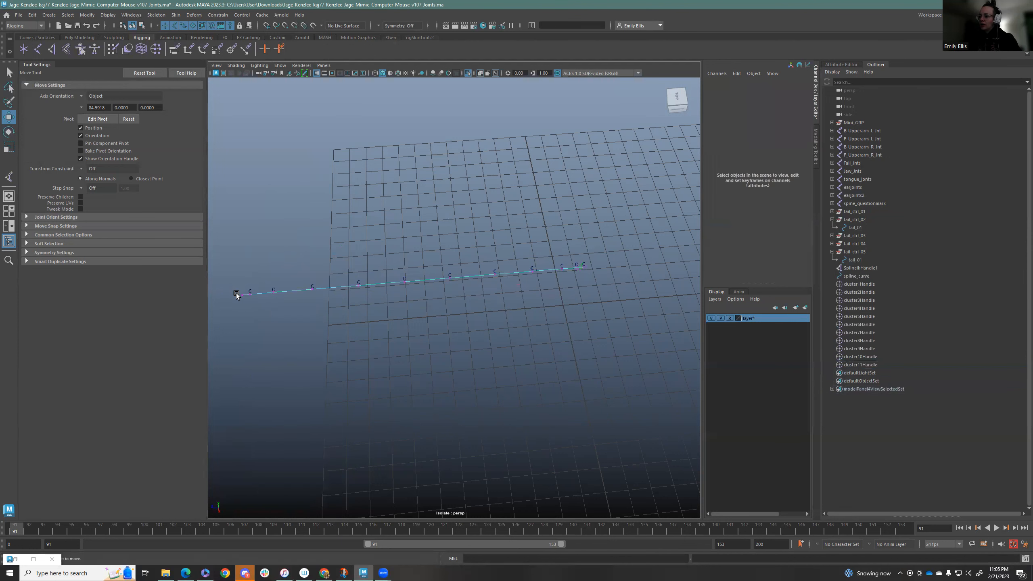
click(243, 292)
key(g)
click(309, 240)
Step: Add the prefix spline_ to the names of all twelve cluster handles
alt+drag(461, 281, 822, 244)
click(897, 284)
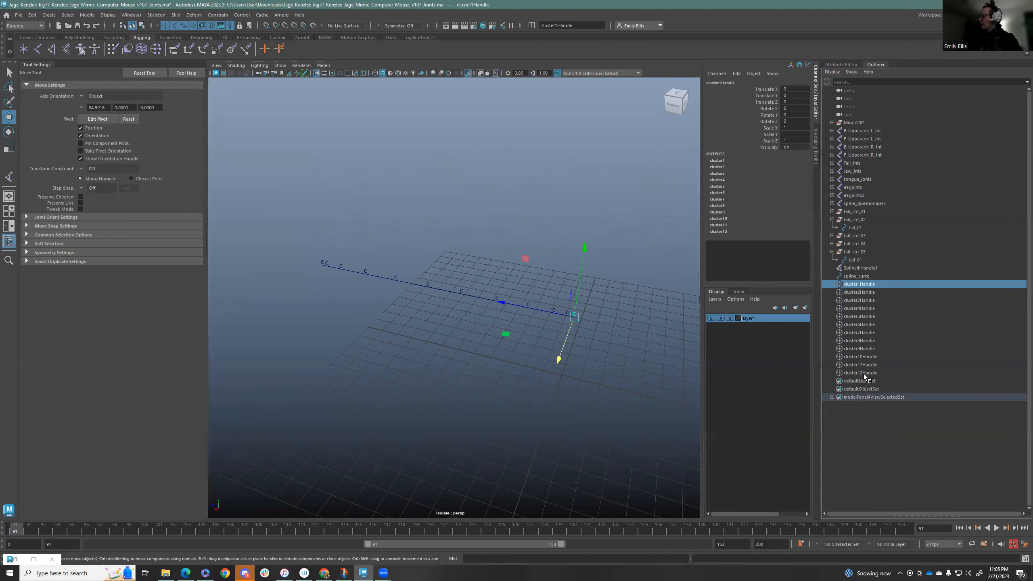
shift+click(863, 373)
click(88, 15)
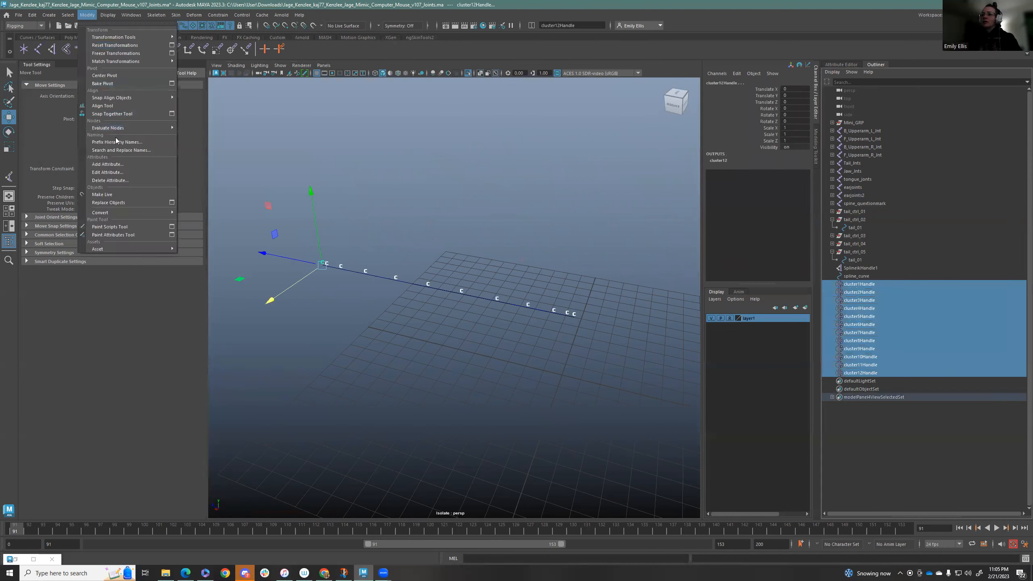
click(133, 145)
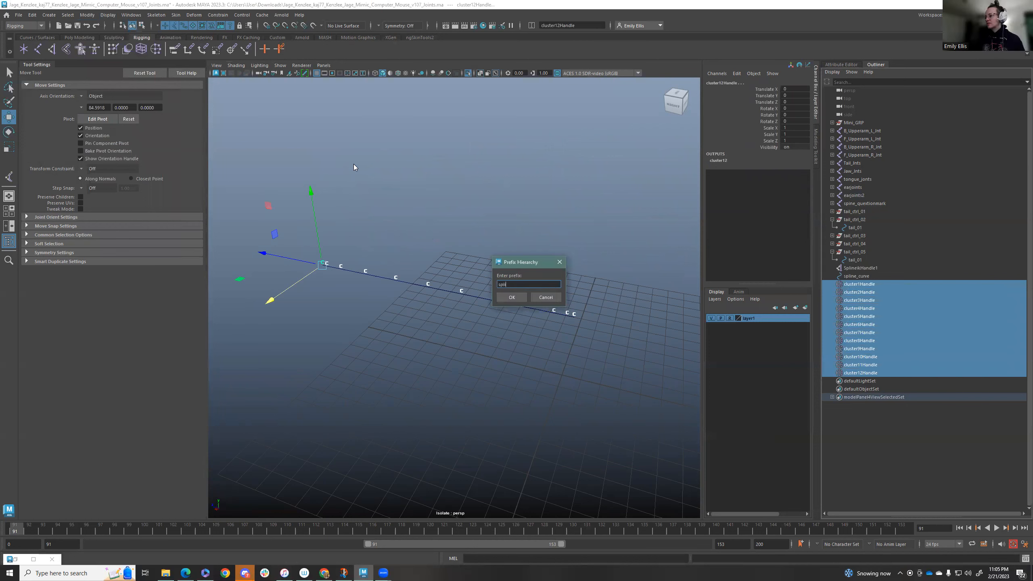
click(512, 298)
Step: Turn off the isolated view and parent constrain spline_cluster1Handle to the tail_ctrl_01 control curve at the body
click(866, 268)
click(468, 74)
alt+drag(495, 262, 465, 222)
scroll(393, 282, up, 4)
alt+drag(393, 282, 347, 312)
alt+drag(534, 305, 476, 302)
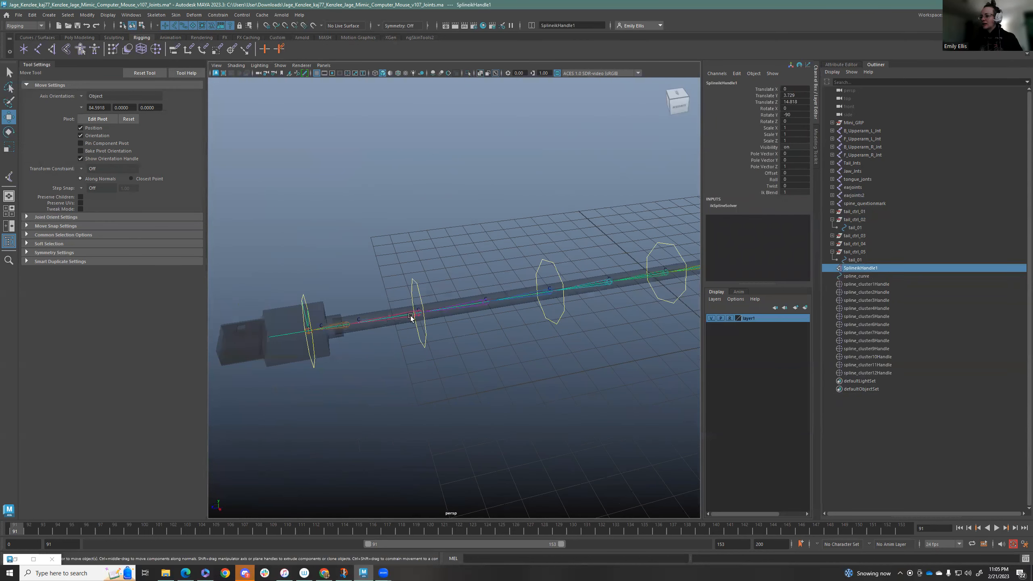
alt+drag(504, 313, 398, 327)
alt+drag(402, 281, 537, 273)
alt+drag(443, 366, 564, 358)
click(571, 372)
key(f)
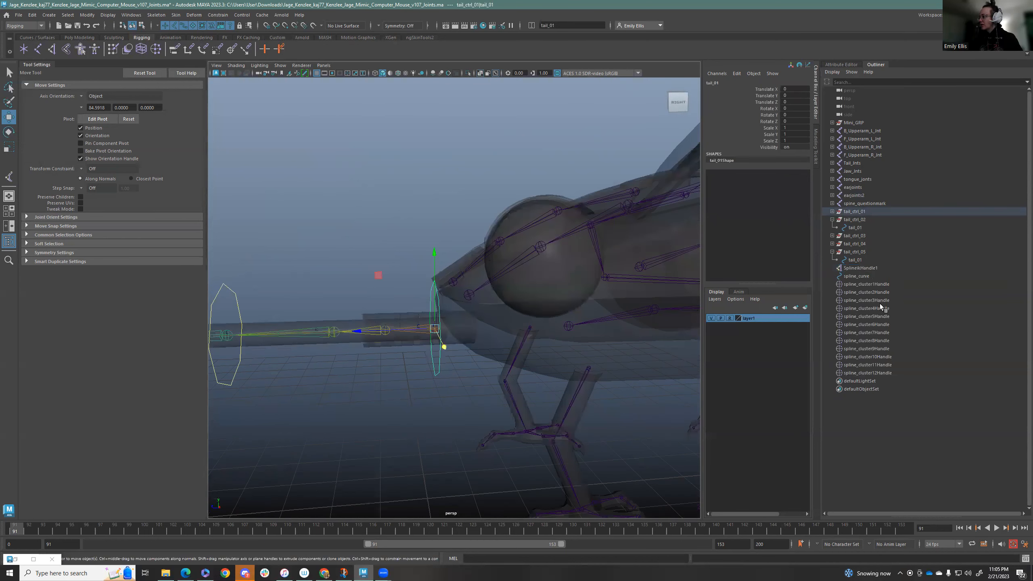
click(885, 285)
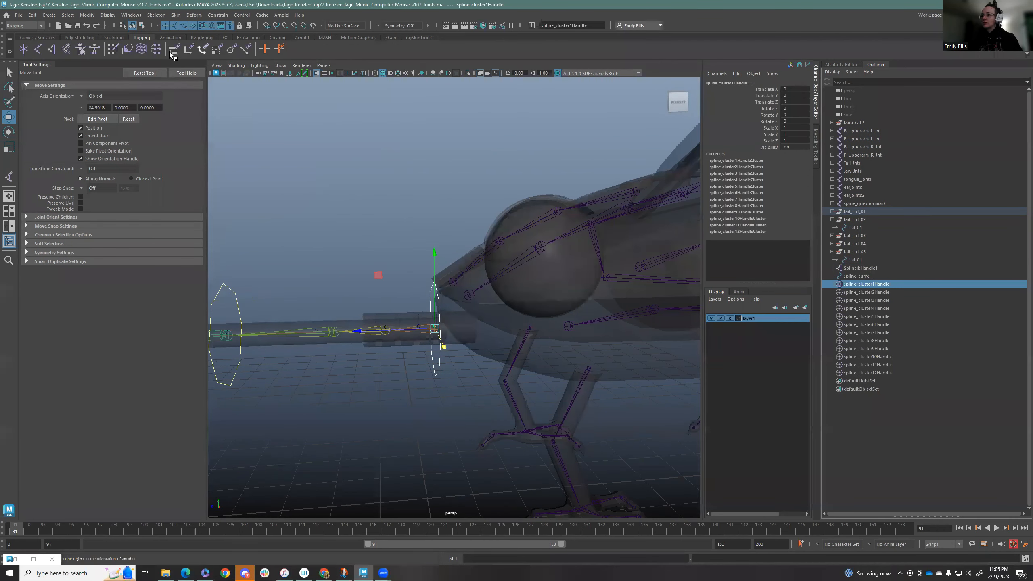
Step: Try parent constraining spline_cluster4Handle to the tail_ctrl_02 control curve, and undo the constraint
alt+middle_drag(391, 280, 438, 279)
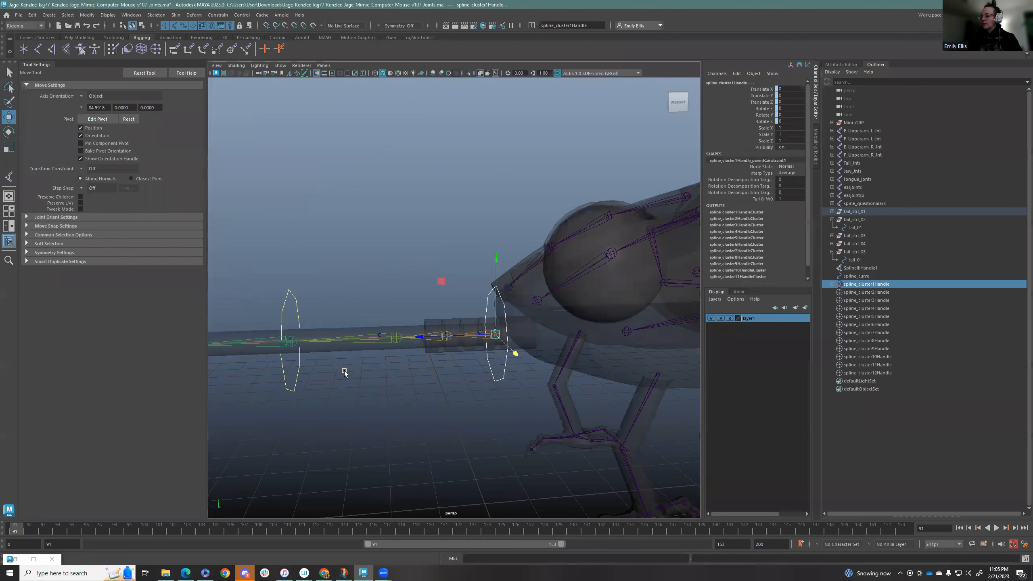
alt+middle_drag(345, 372, 364, 367)
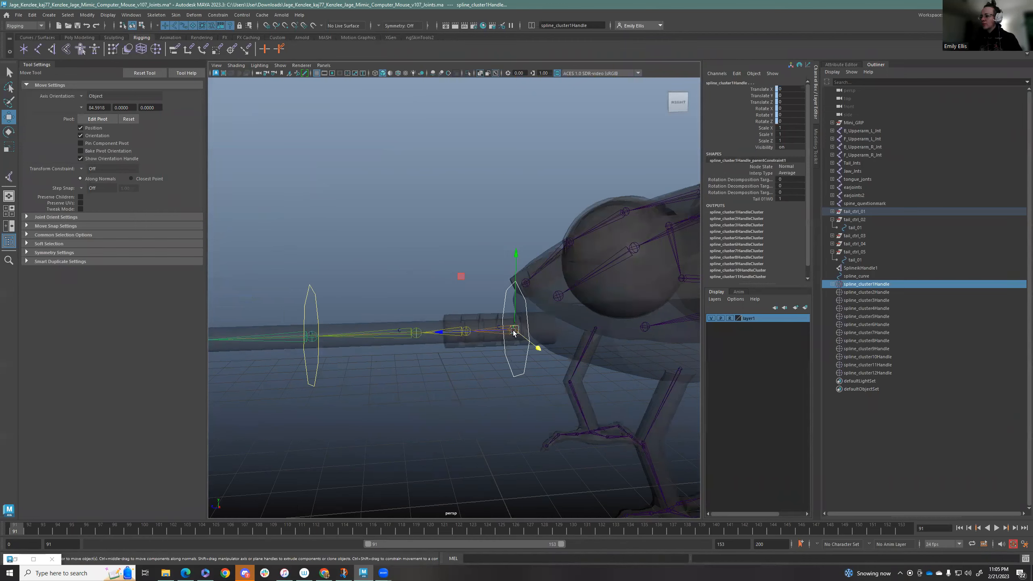
click(320, 330)
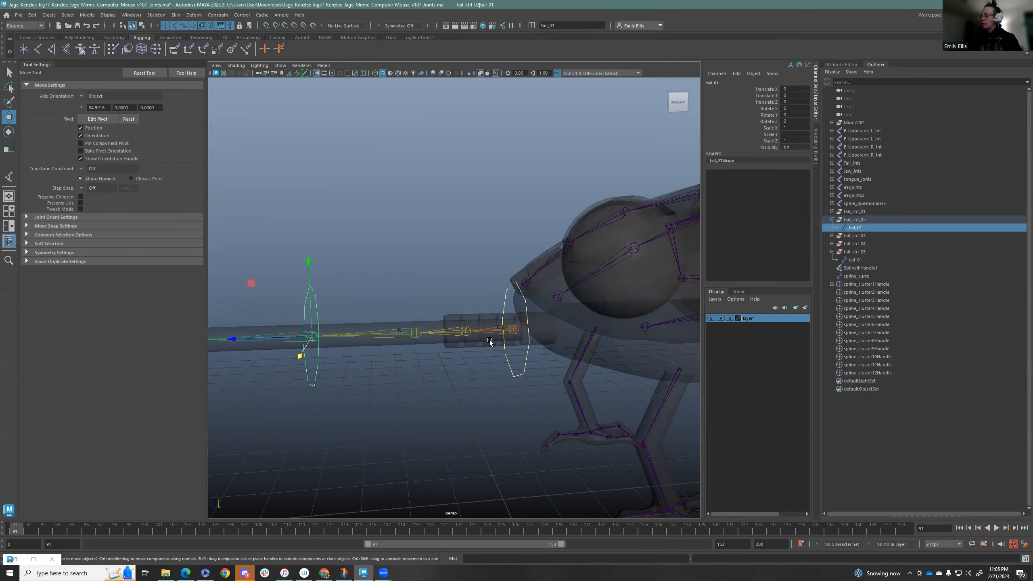
ctrl+click(879, 308)
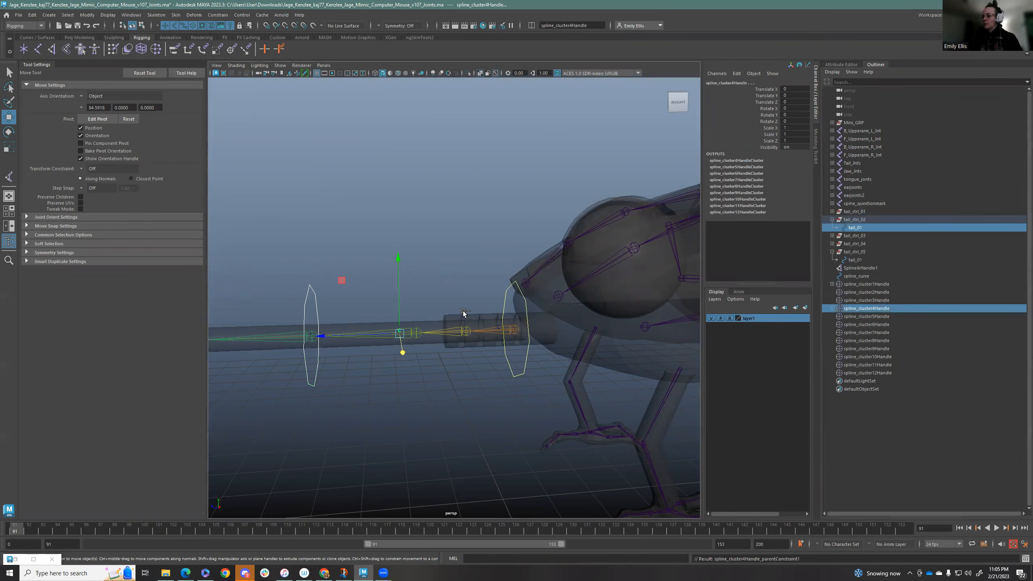
alt+middle_drag(286, 289, 504, 301)
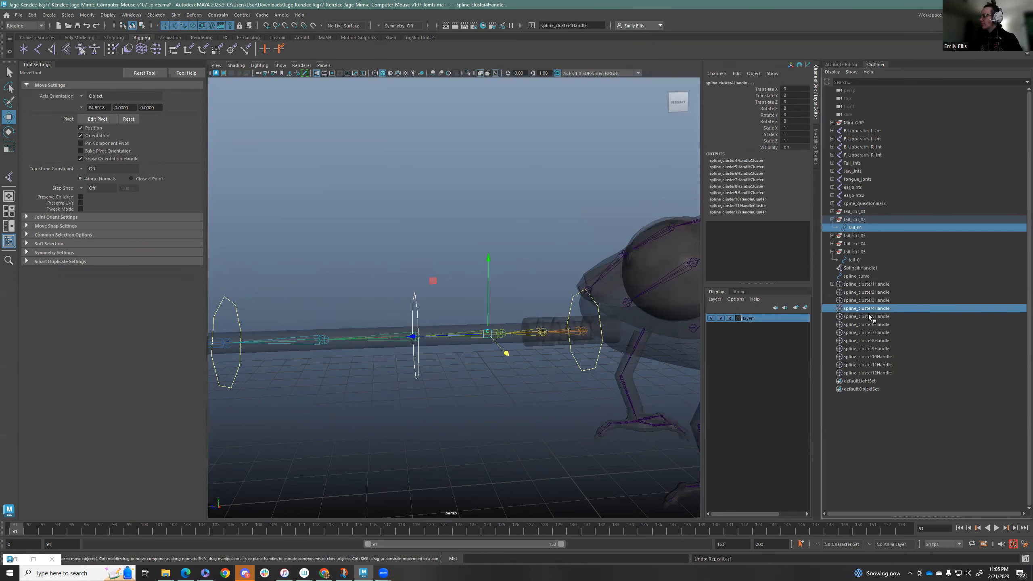
Step: Parent constrain spline_cluster5Handle to the tail_ctrl_02 control curve instead of spline_cluster4Handle
ctrl+click(868, 317)
ctrl+click(870, 308)
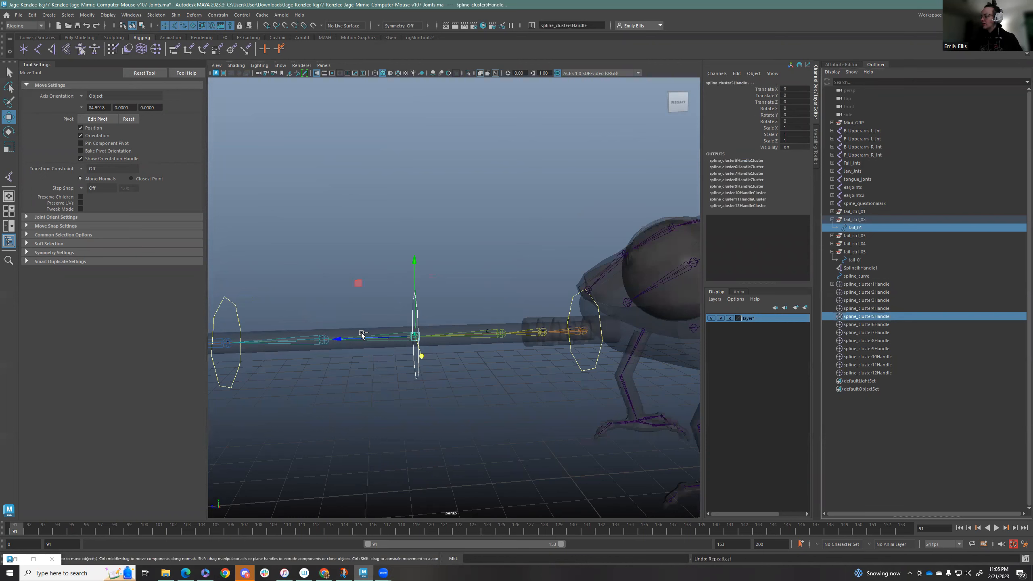
key(g)
Step: Parent constrain spline_cluster7Handle to the tail_ctrl_03 control curve in the middle of the cord
alt+middle_drag(411, 362, 560, 363)
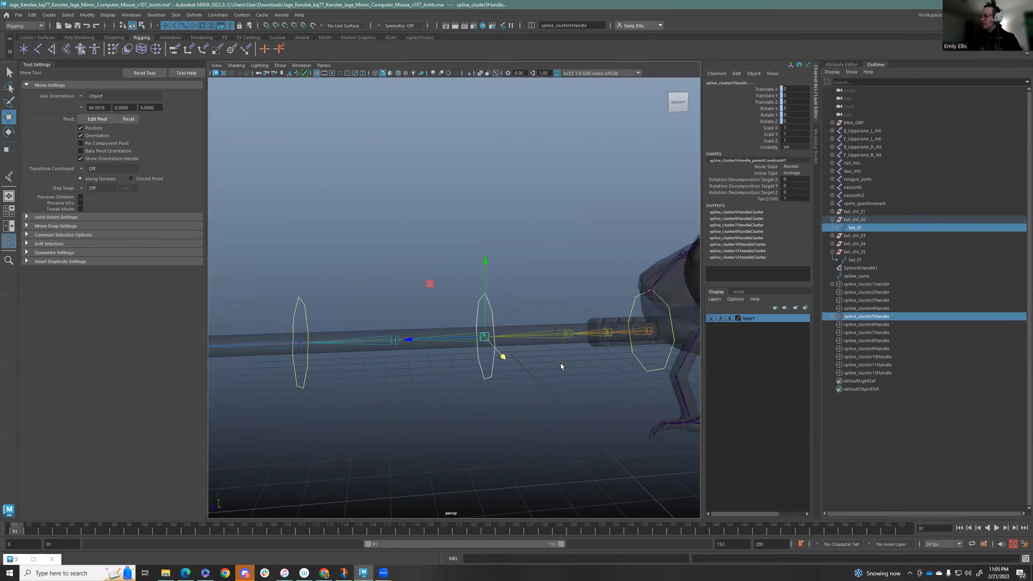
click(553, 370)
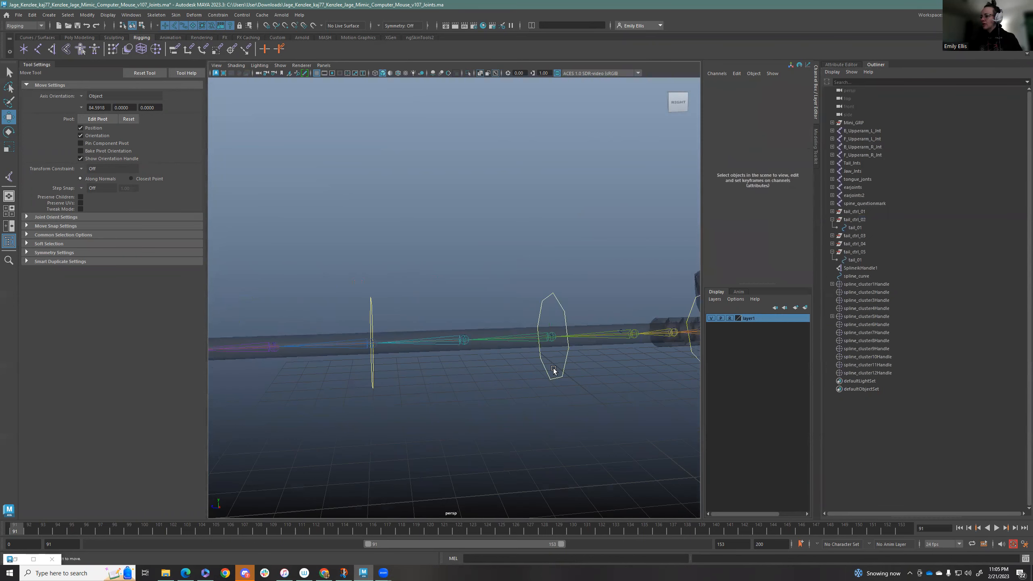
click(373, 381)
click(886, 332)
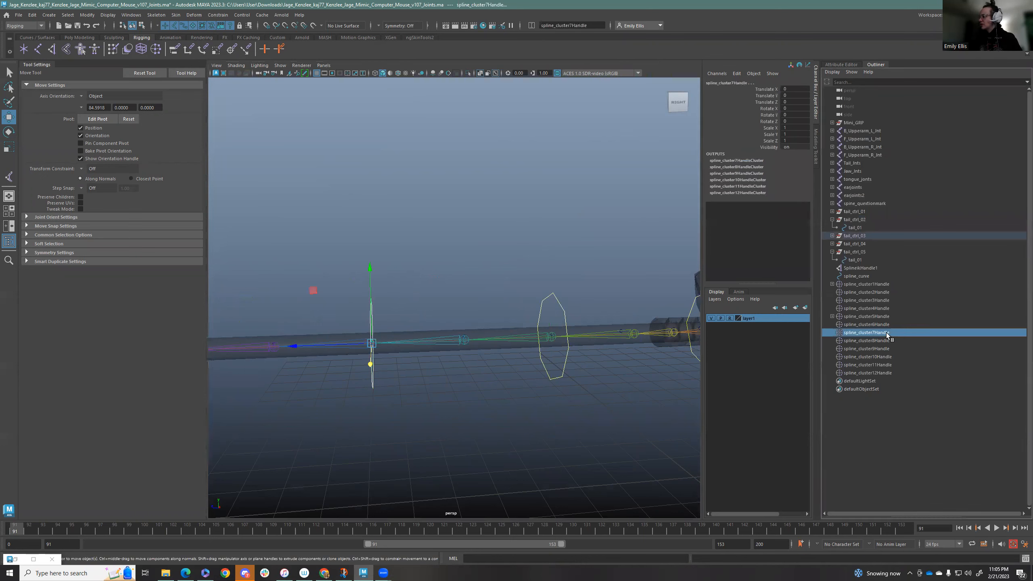
key(g)
click(519, 399)
Step: Parent constrain spline_cluster9Handle to the tail_ctrl_04 control curve and spline_cluster12Handle to the tail_ctrl_05 control curve
alt+middle_drag(352, 380, 575, 366)
click(410, 372)
click(905, 348)
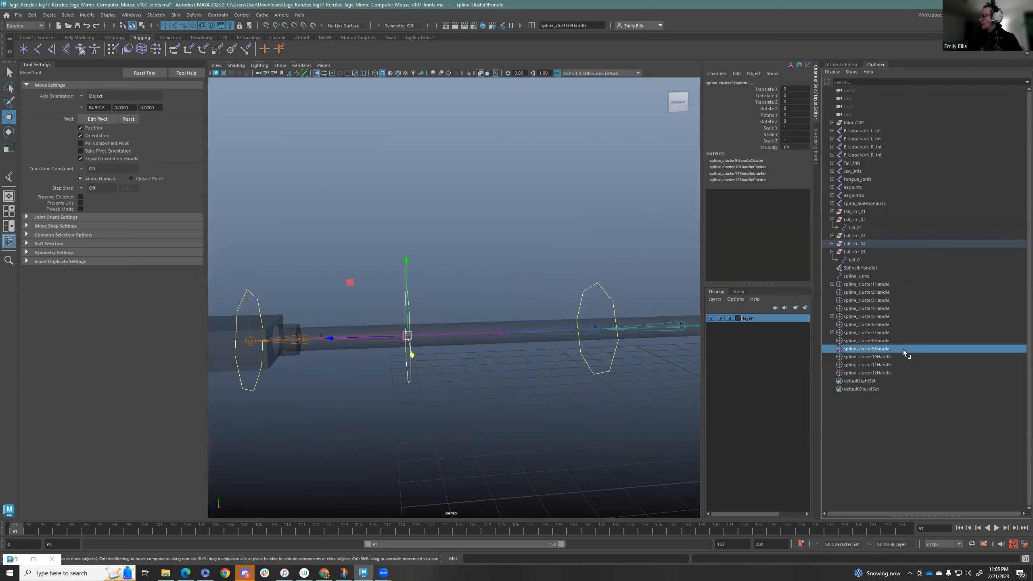
key(g)
click(258, 385)
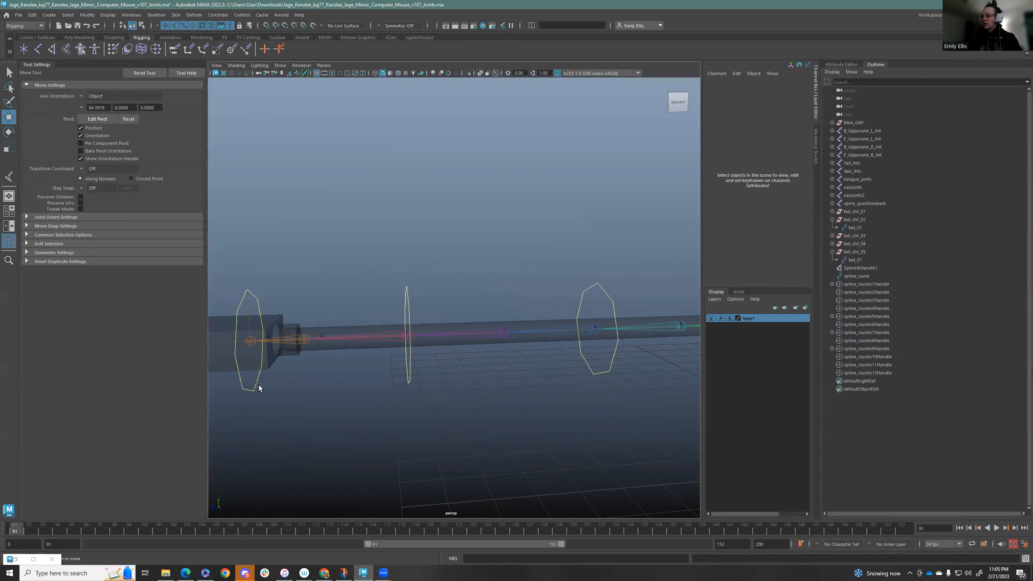
ctrl+click(883, 372)
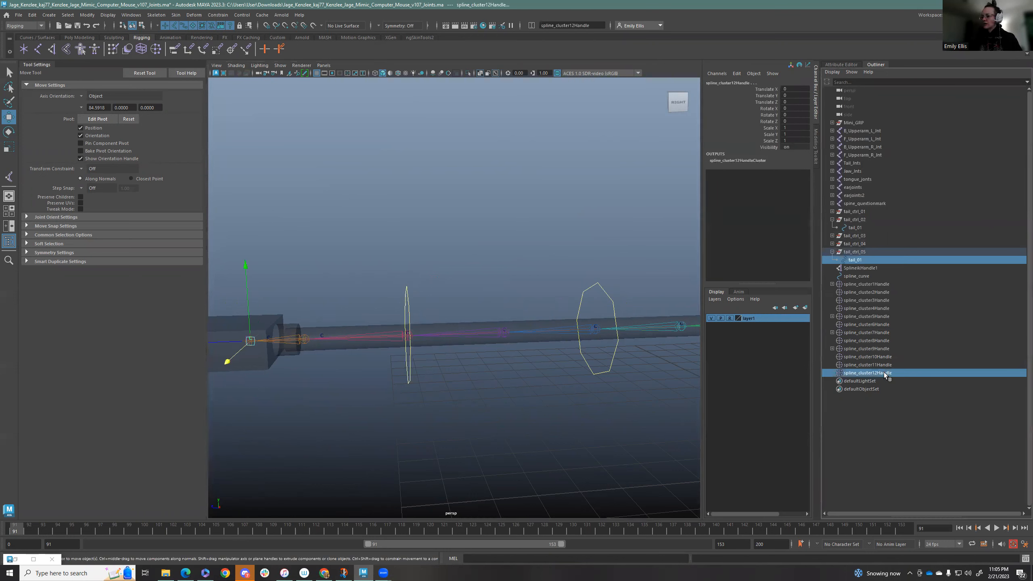
key(g)
Step: Test the cord's bending by moving the tail_ctrl_03 control curve away from the cord, and undo the move
scroll(402, 367, down, 4)
click(515, 335)
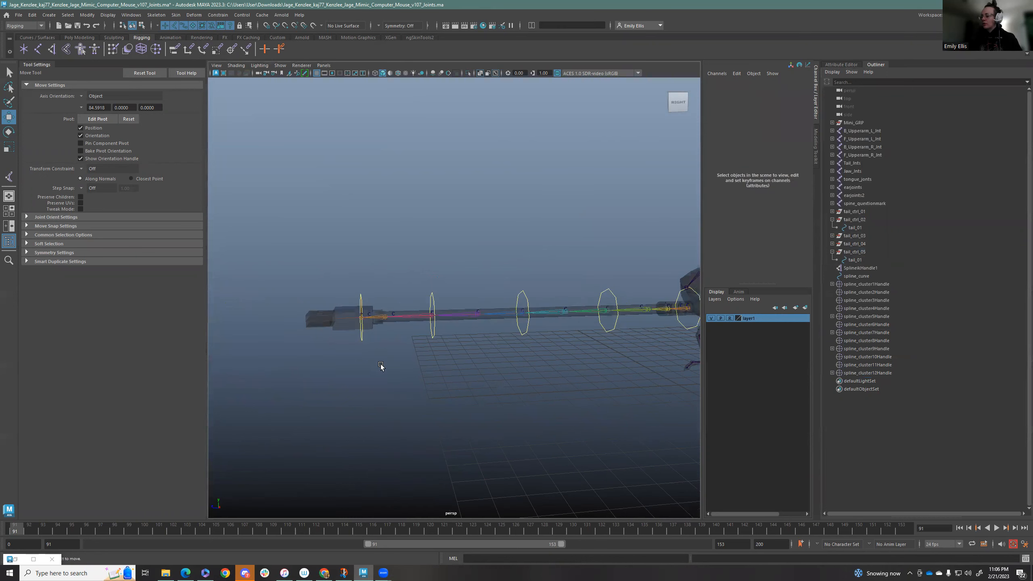
alt+drag(380, 365, 429, 364)
alt+drag(613, 318, 503, 294)
click(503, 294)
middle_drag(532, 370, 365, 233)
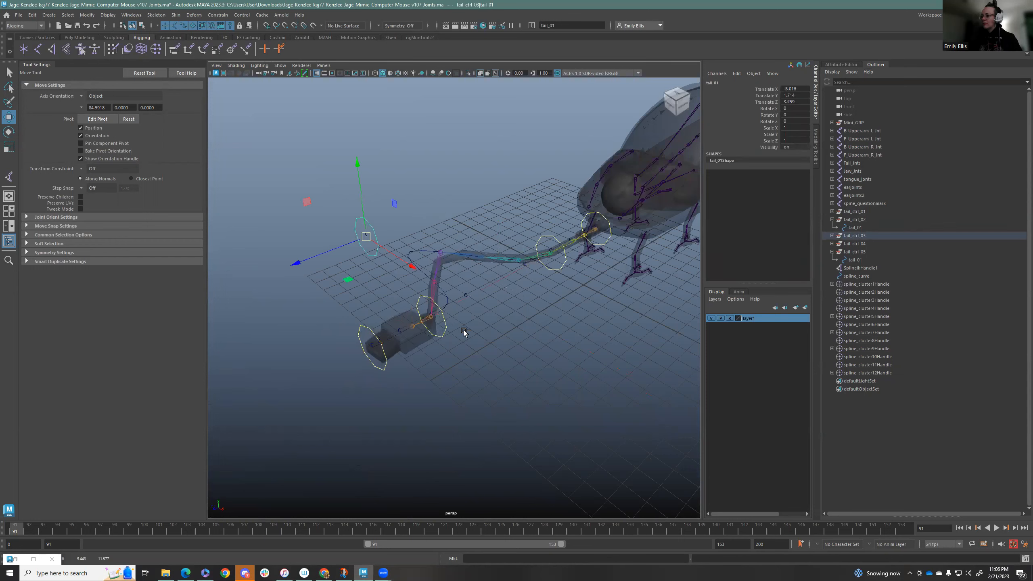
key(ctrl+z)
Step: Test moving the tail_ctrl_04 control curve near the plug, and undo the move
click(441, 337)
middle_drag(453, 339, 406, 363)
mouse_move(432, 323)
alt+mouse_down()
mouse_move(492, 319)
mouse_move(429, 315)
alt+mouse_up()
key(ctrl+z)
Step: Parent constrain spline_cluster11Handle to the tail_ctrl_05 control curve at the plug
scroll(418, 313, up, 8)
alt+drag(643, 373, 492, 350)
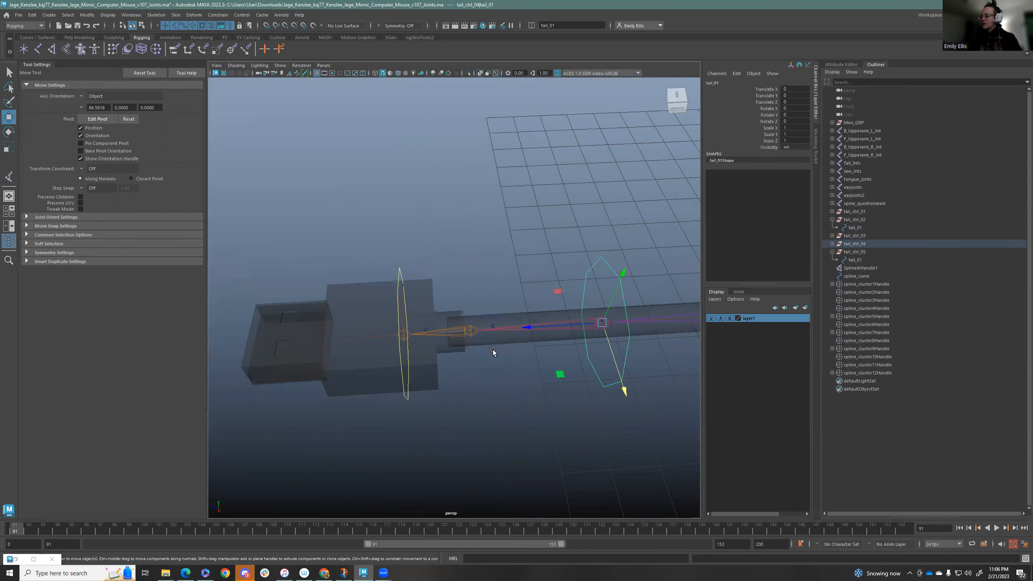
click(493, 325)
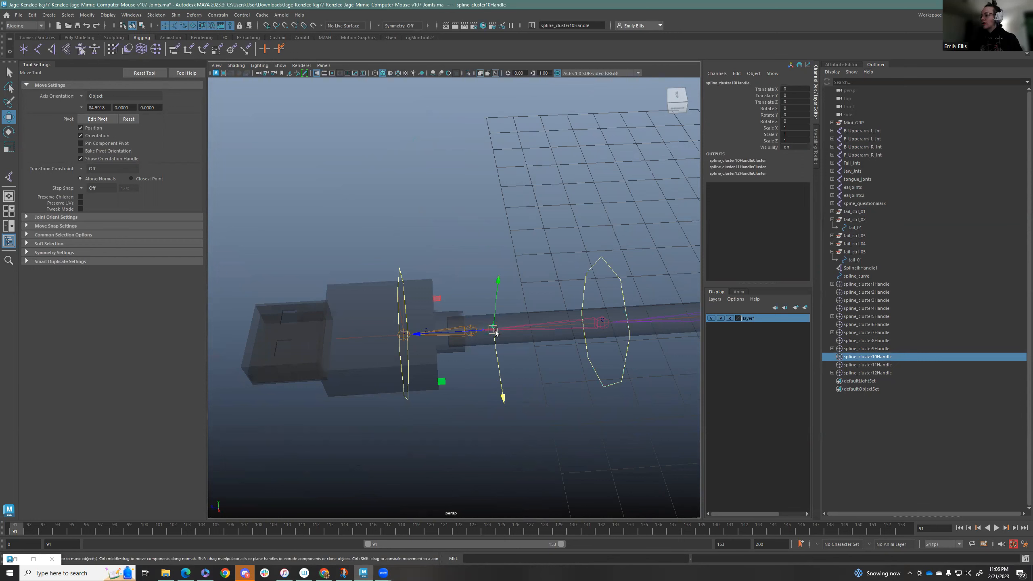
alt+drag(485, 336, 403, 354)
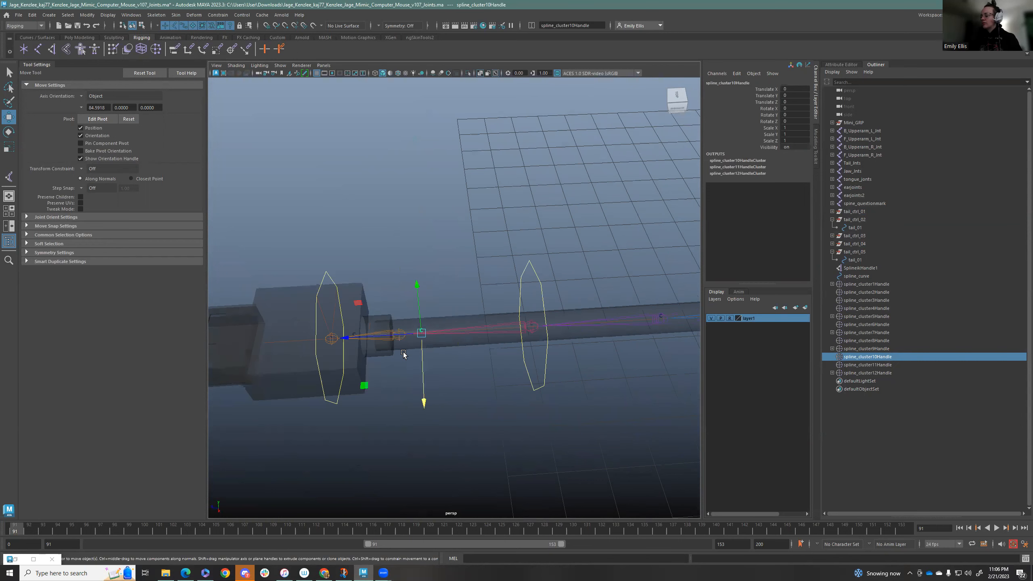
click(334, 405)
click(334, 403)
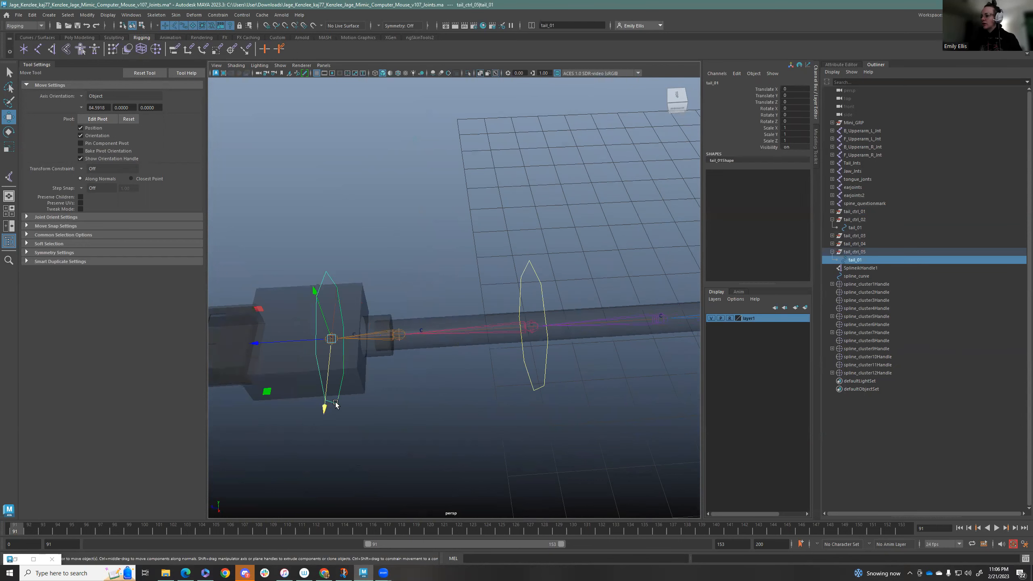
ctrl+click(894, 363)
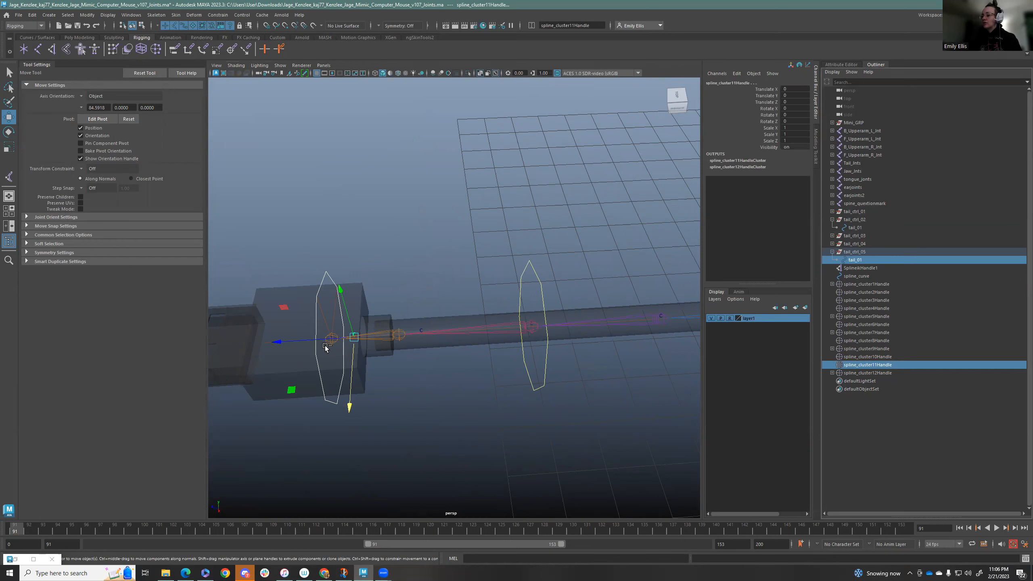
click(174, 49)
Step: Parent constrain spline_cluster10Handle to the tail_ctrl_05 control curve
click(337, 402)
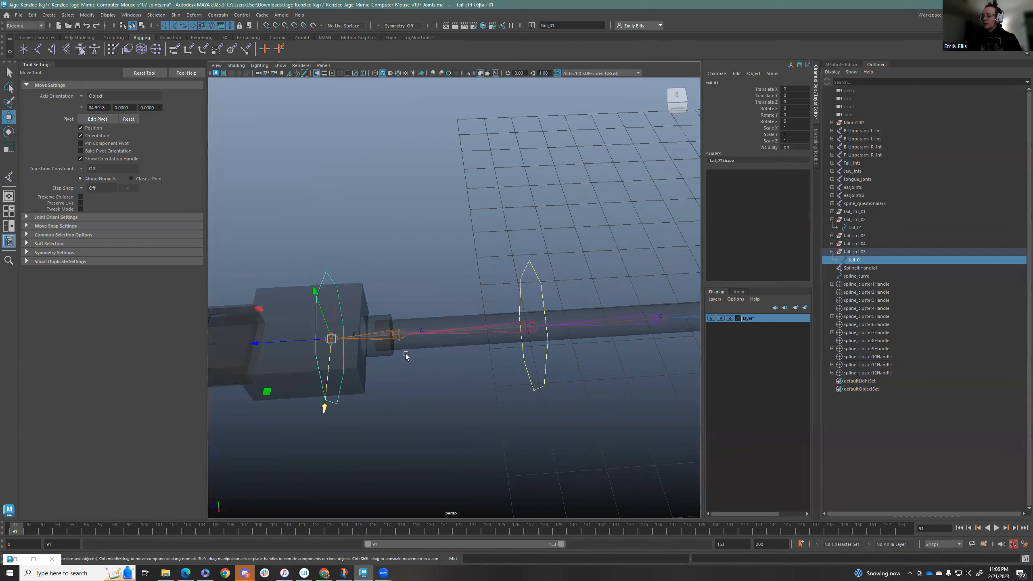
ctrl+click(876, 356)
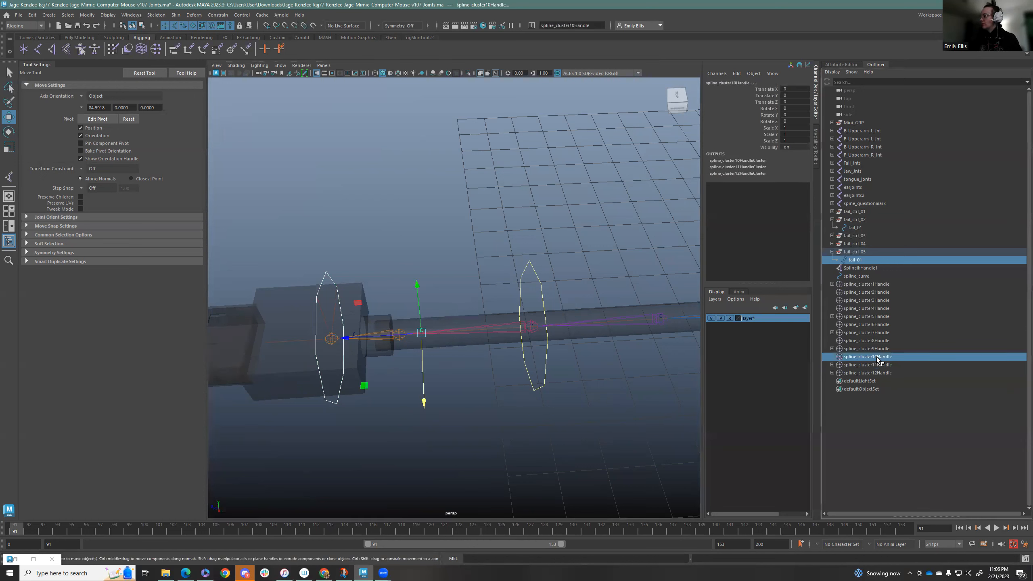
click(174, 53)
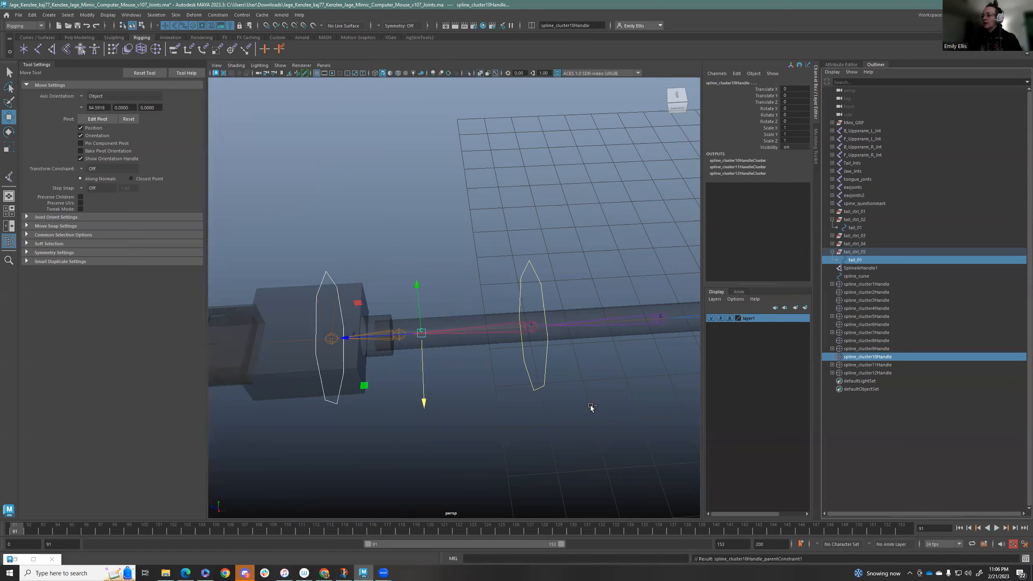
Step: Parent constrain spline_cluster10Handle to the tail_ctrl_04 control curve as well, and edit the constraint's weights
click(547, 389)
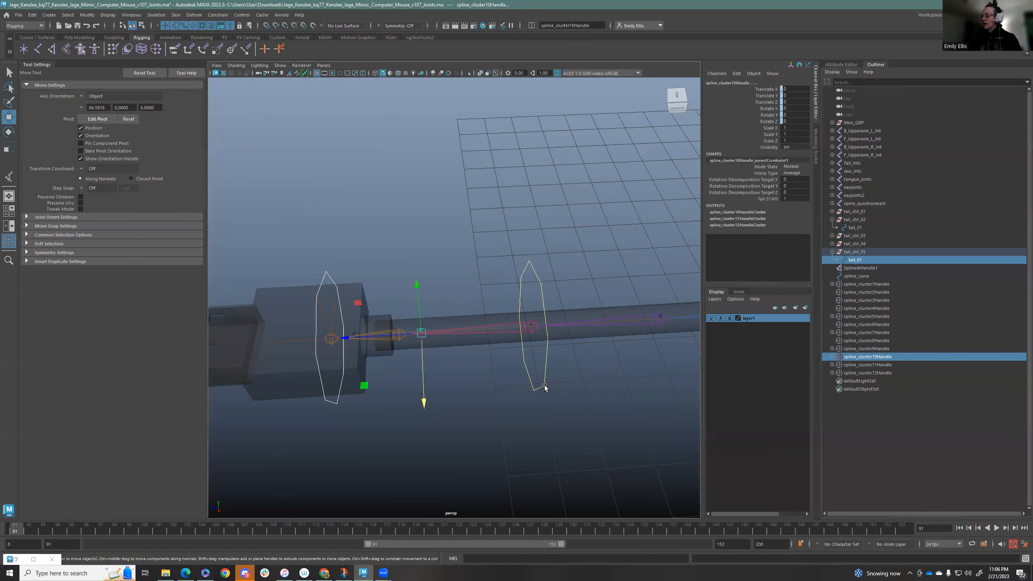
click(881, 357)
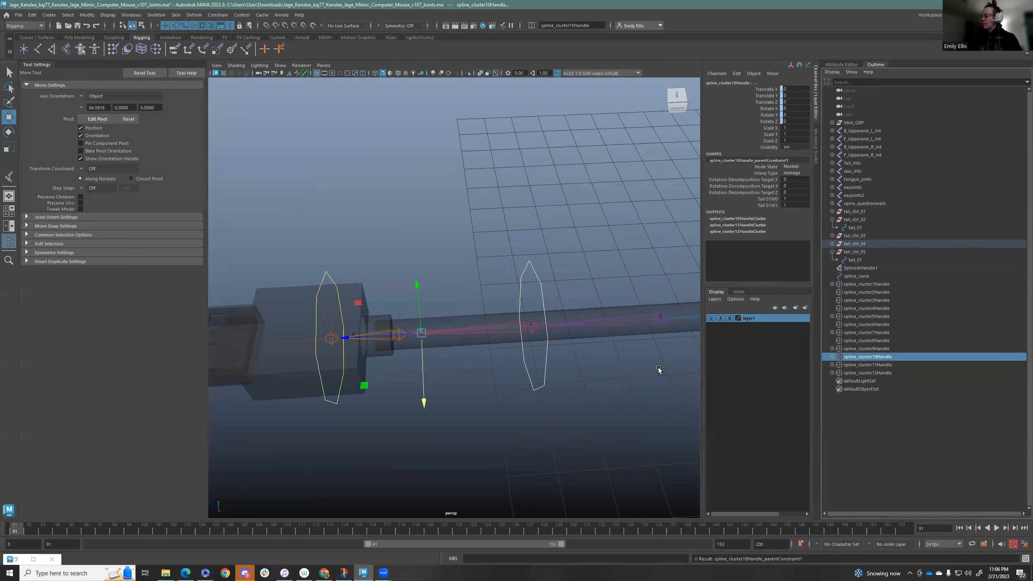
click(832, 357)
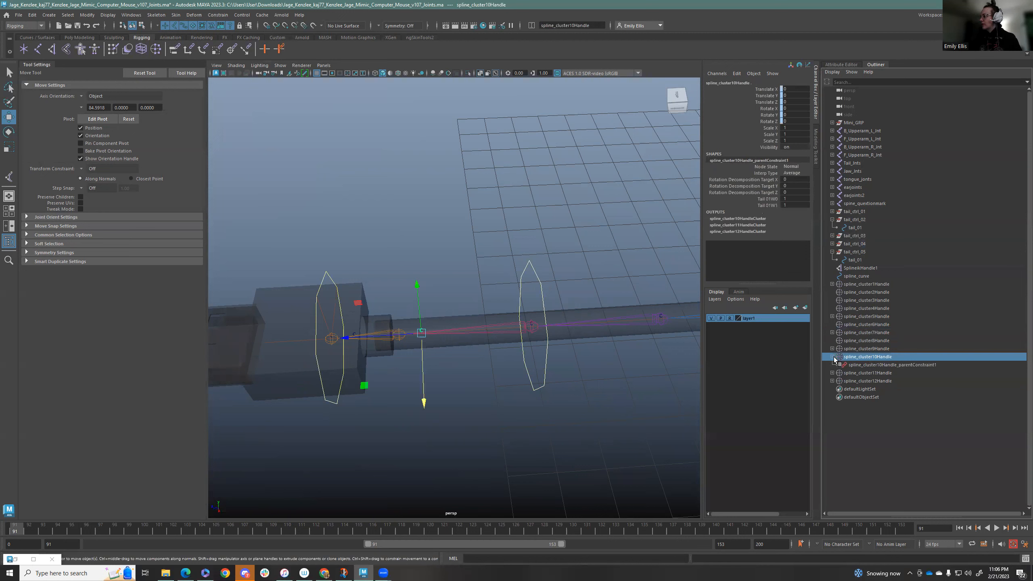
double_click(795, 199)
key(Tab)
click(352, 323)
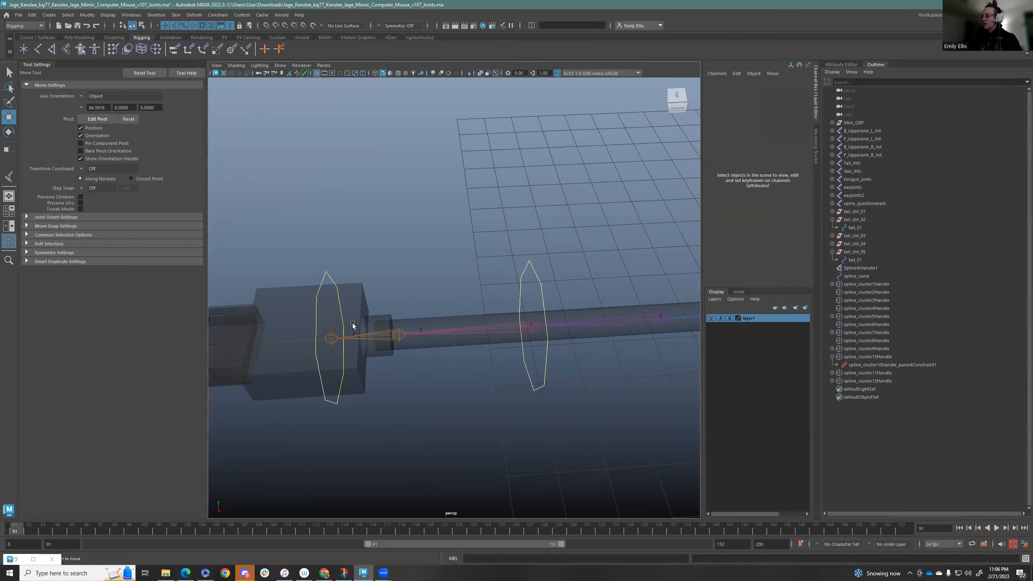
Step: Test moving the tail_ctrl_05 and tail_ctrl_04 control curves near the plug, and undo the moves
click(339, 304)
drag(326, 393, 524, 474)
key(ctrl+z)
click(533, 385)
mouse_move(547, 387)
mouse_down()
mouse_move(560, 461)
mouse_move(436, 223)
mouse_move(551, 407)
mouse_up()
drag(608, 529, 500, 230)
alt+middle_drag(584, 304, 363, 336)
key(ctrl+z)
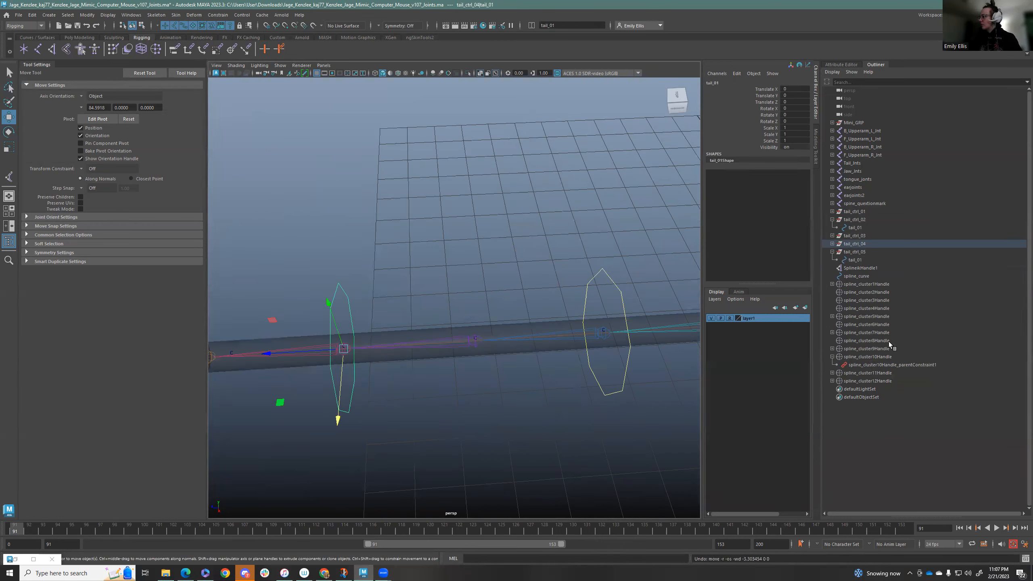
Step: Parent constrain spline_cluster8Handle to both the tail_ctrl_04 and tail_ctrl_03 control curves
click(874, 340)
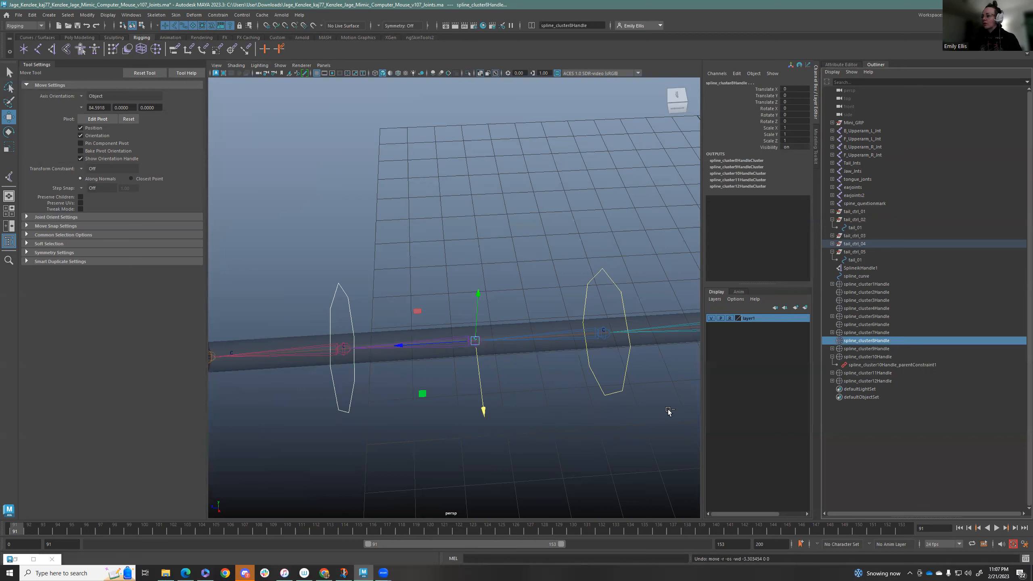
click(625, 390)
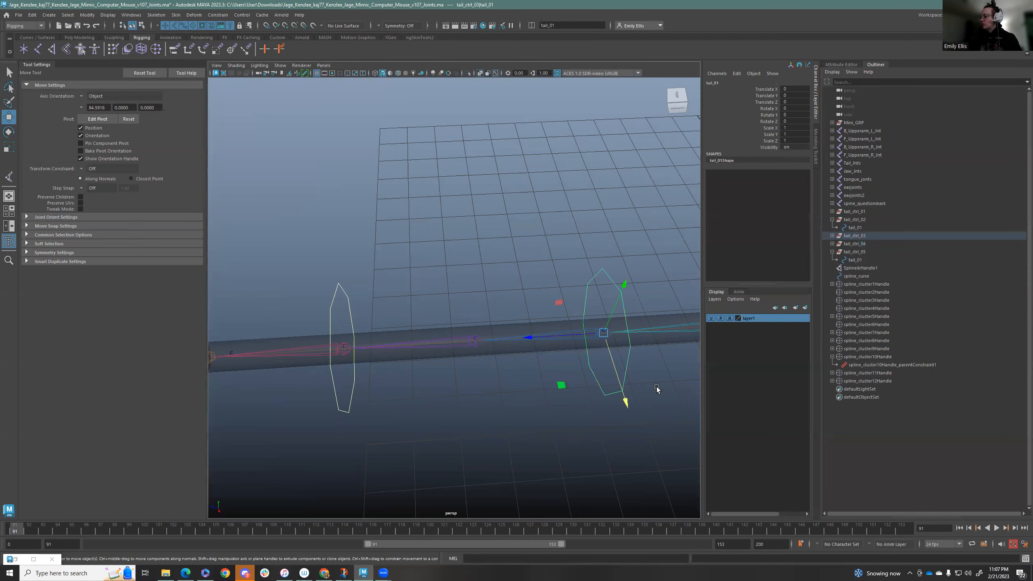
click(884, 332)
click(885, 340)
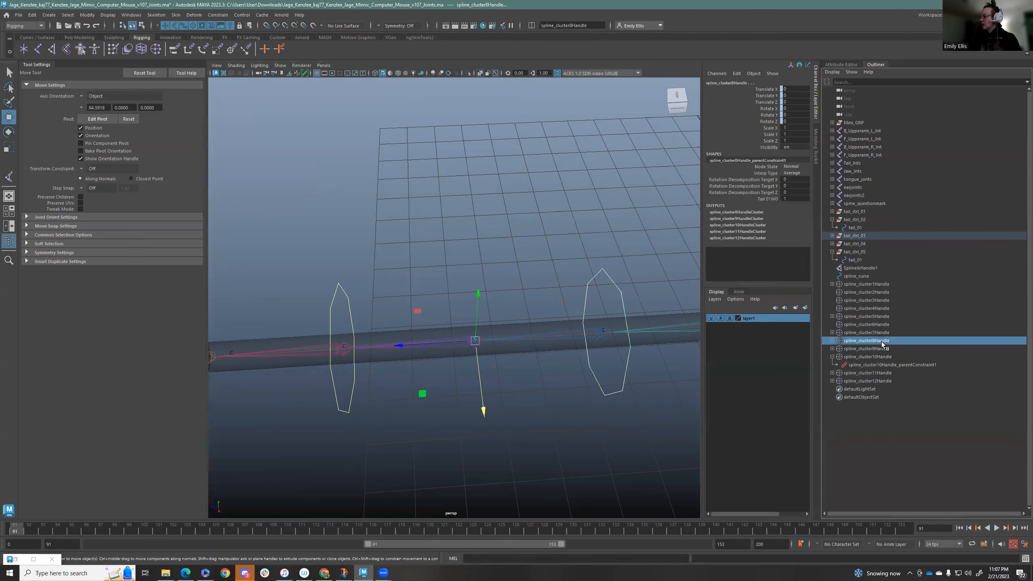
click(174, 49)
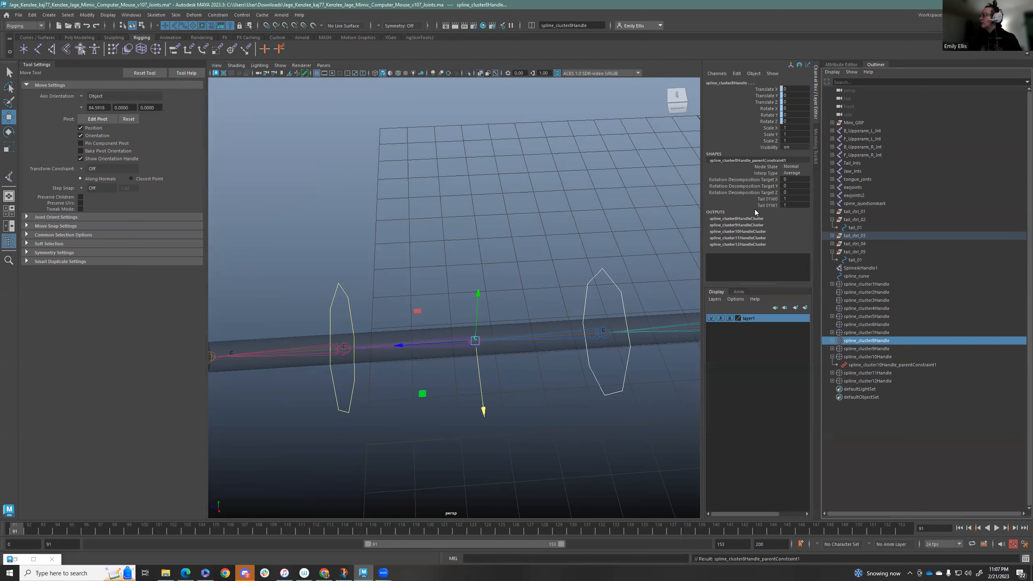
Step: Set the parent constraint weights of spline_cluster8Handle to 0.5
click(832, 341)
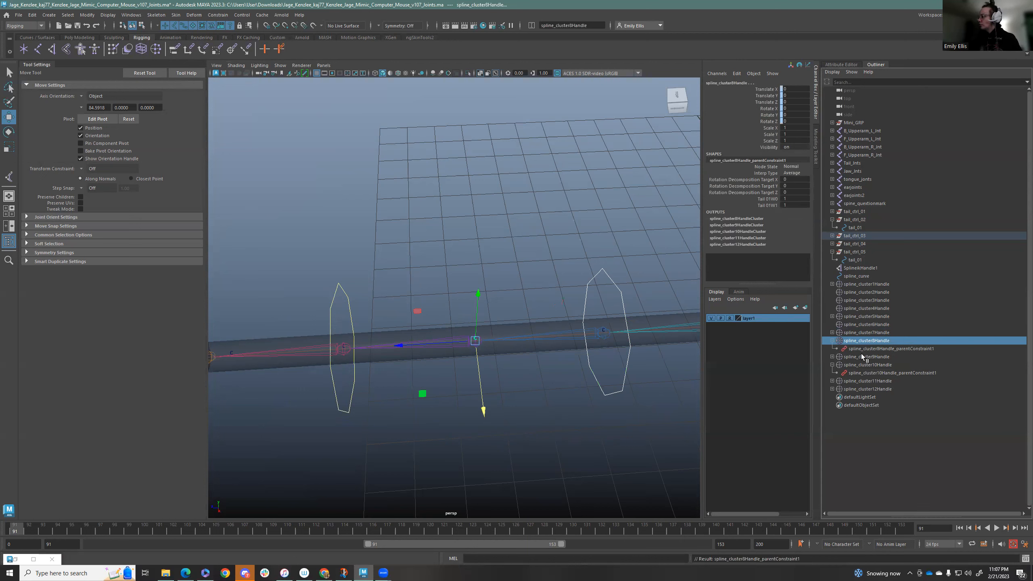
click(861, 349)
click(873, 342)
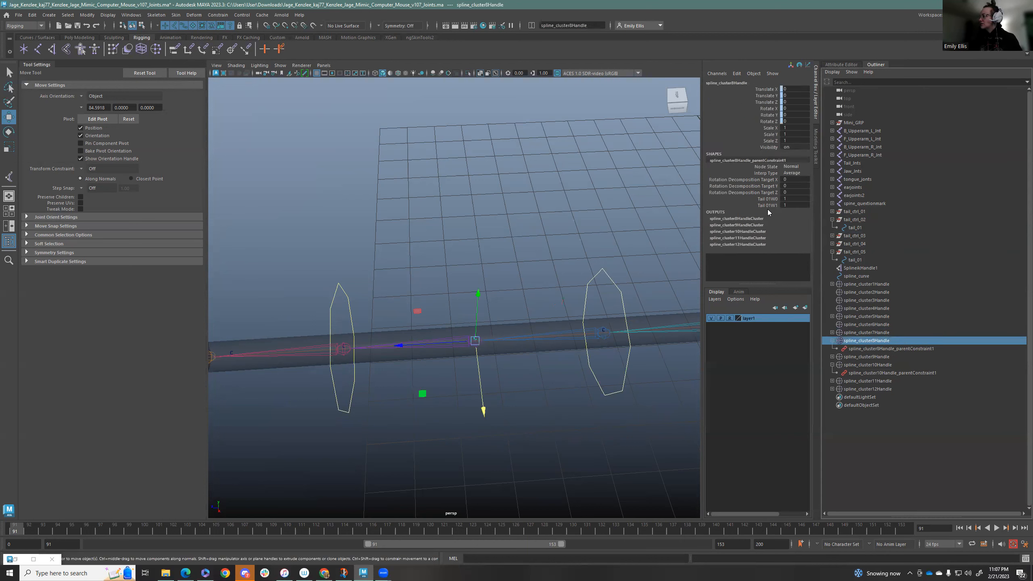
double_click(789, 199)
text(0.5)
key(Tab)
Step: Test the cord's bending by moving the tail_ctrl_04 and tail_ctrl_03 control curves, and undo the moves
click(327, 402)
click(338, 406)
drag(338, 418, 613, 404)
click(612, 393)
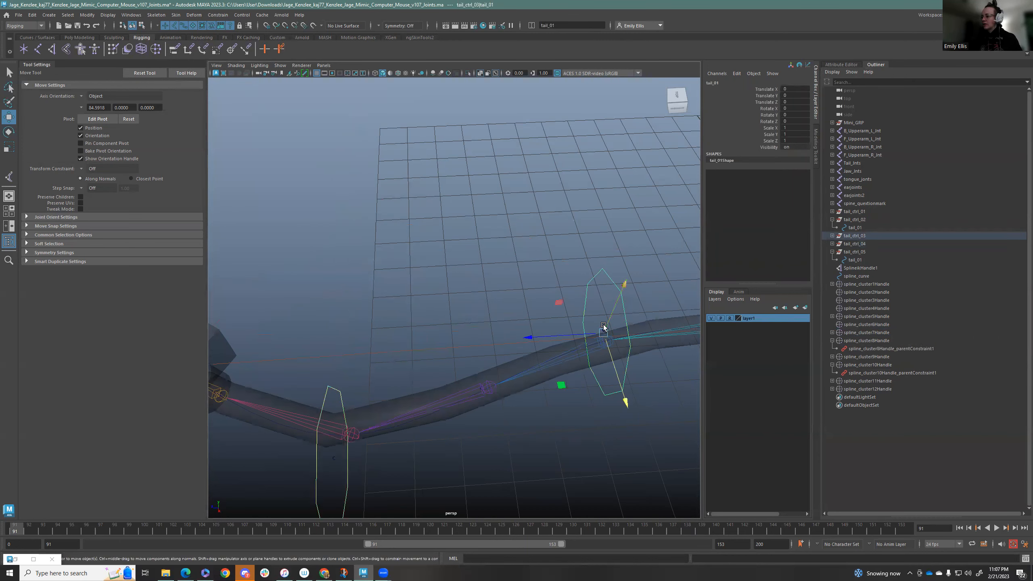
alt+drag(624, 333, 594, 187)
key(ctrl+z)
key(ctrl+z)
key(ctrl+z)
Step: Parent constrain spline_cluster6Handle, midway between two tail controls, to the tail_ctrl_03 control curve
alt+right_drag(595, 196, 406, 211)
alt+middle_drag(406, 211, 163, 212)
scroll(368, 269, up, 1)
alt+middle_drag(368, 268, 421, 268)
scroll(422, 268, down, 1)
click(377, 297)
scroll(377, 298, up, 1)
scroll(378, 298, up, 1)
click(877, 325)
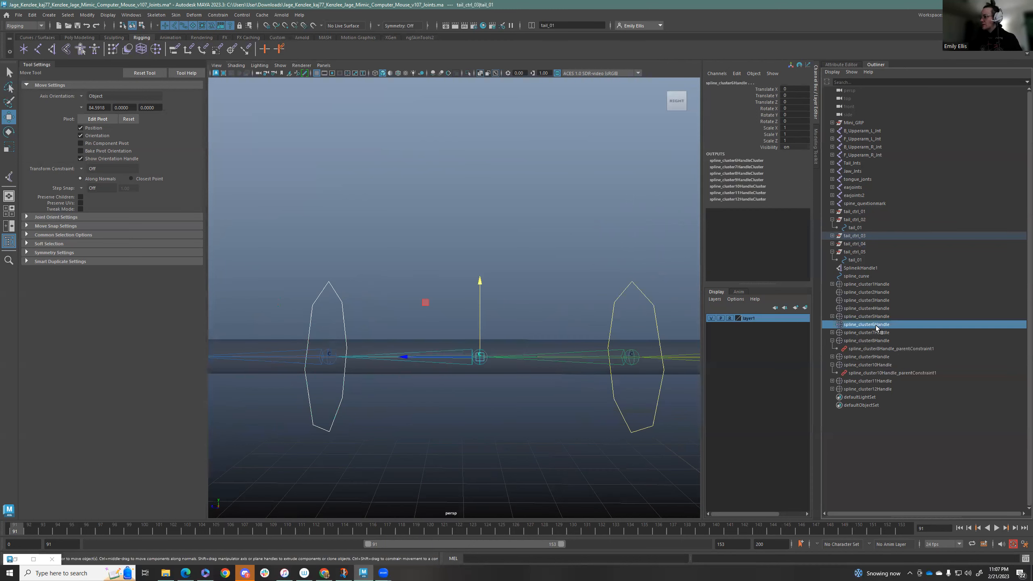
Step: Parent constrain spline_cluster6Handle to the tail_ctrl_02 control curve as a second target
click(648, 300)
click(657, 311)
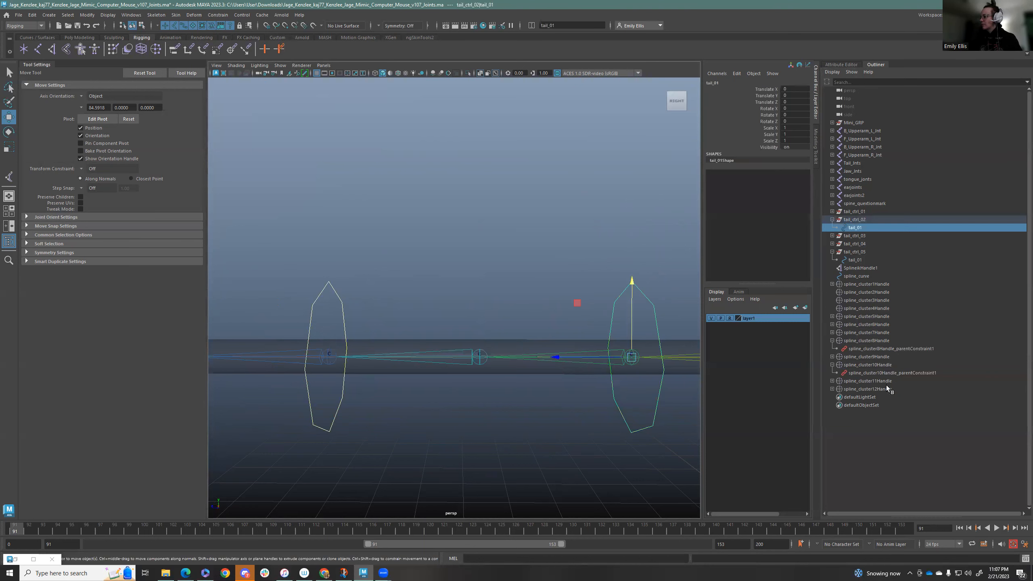
ctrl+click(872, 325)
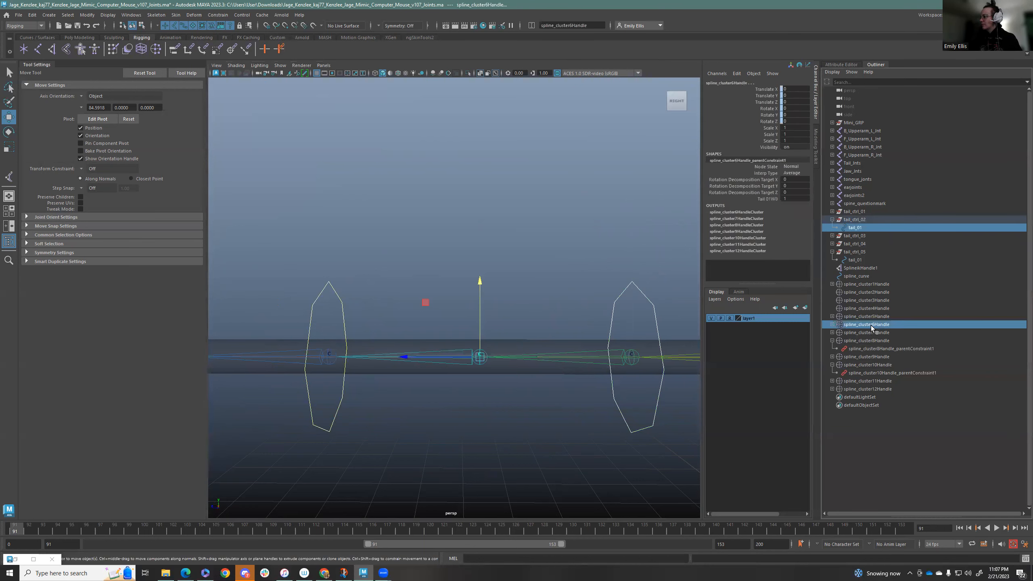
click(174, 48)
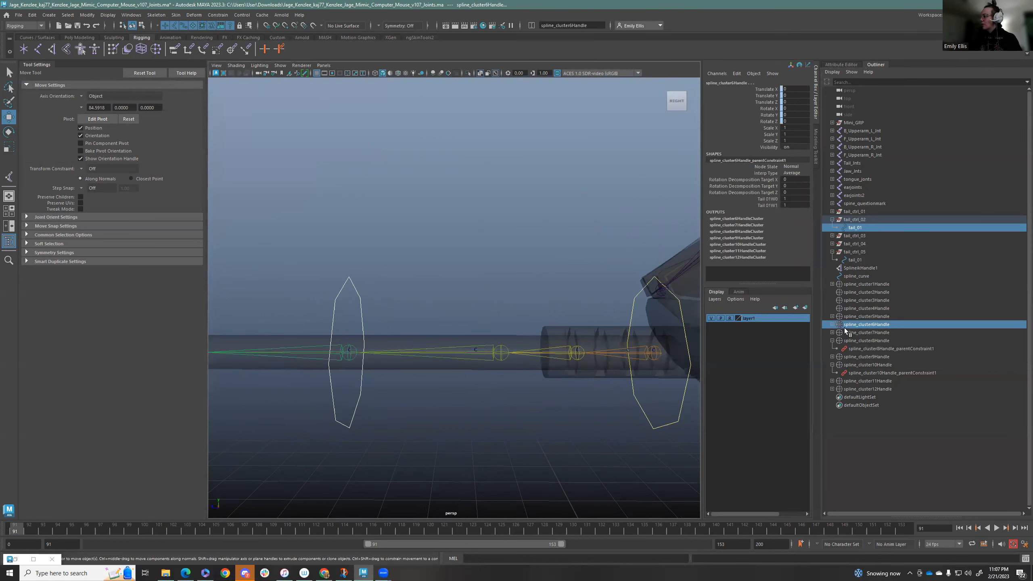
Step: Edit both parent constraint weights, Tail 01W0 and Tail 01W1, of spline_cluster6Handle
click(832, 324)
click(862, 333)
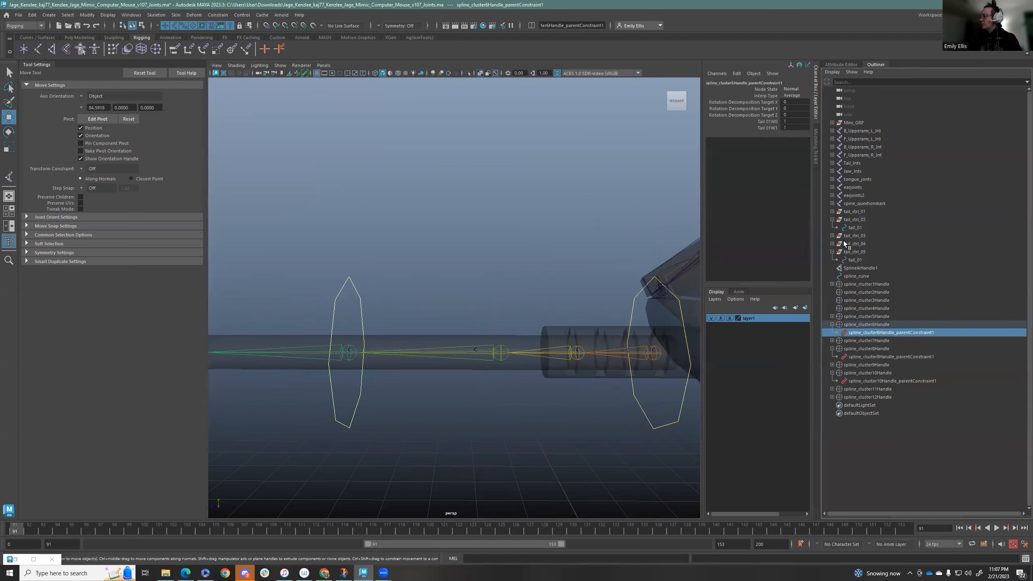
click(886, 324)
drag(799, 204, 795, 199)
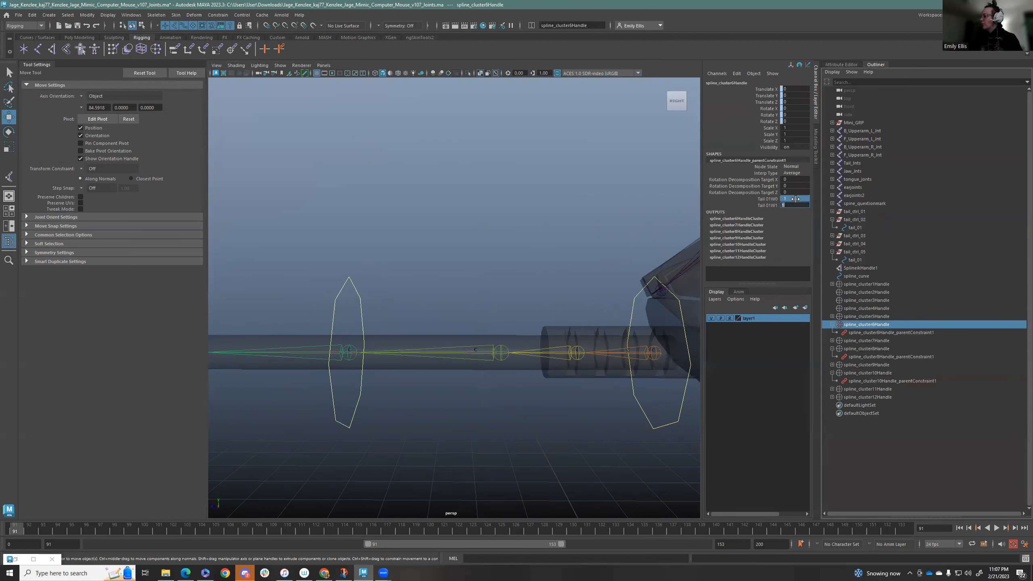
Step: Parent constrain spline_cluster4Handle to the tail_ctrl_02 control curve
click(851, 317)
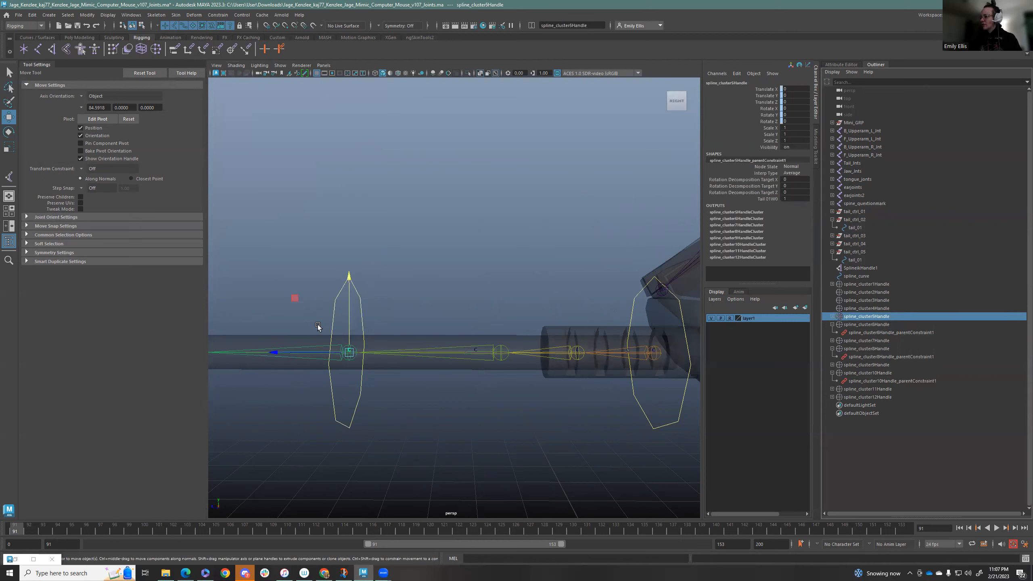
click(374, 261)
click(361, 299)
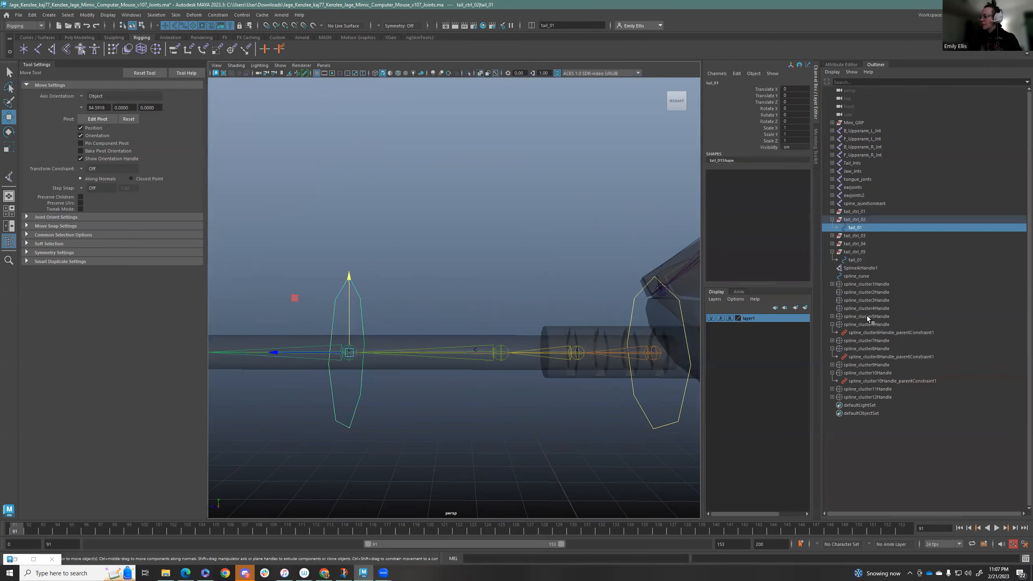
ctrl+click(866, 307)
click(174, 49)
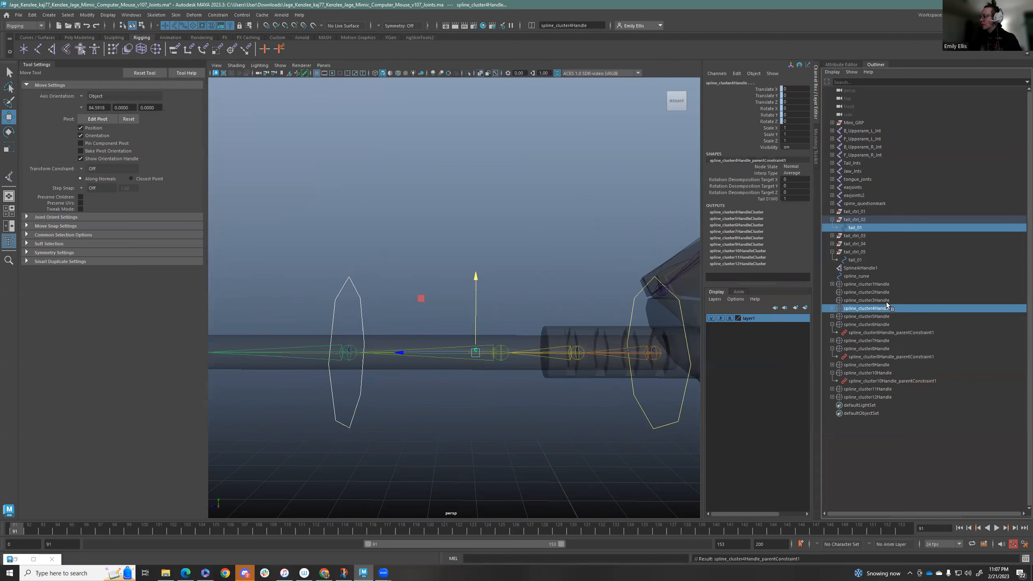
Step: Parent constrain spline_cluster4Handle to the tail_ctrl_01 control curve at the cord's base as a second target
click(633, 296)
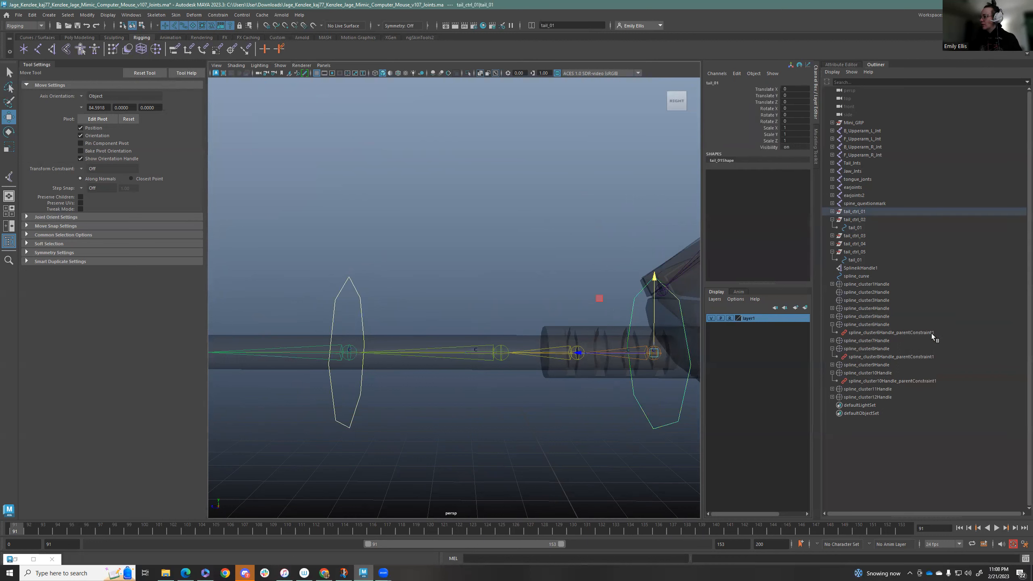
ctrl+click(866, 308)
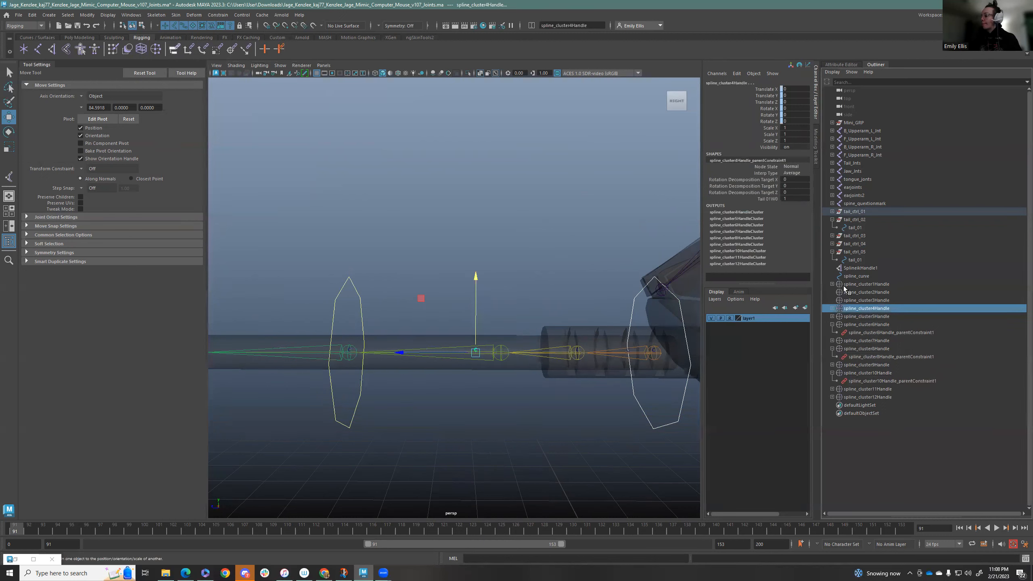
key(g)
Step: Edit both parent constraint weights, Tail 01W0 and Tail 01W1, of spline_cluster4Handle
click(869, 324)
click(861, 309)
drag(791, 199, 793, 206)
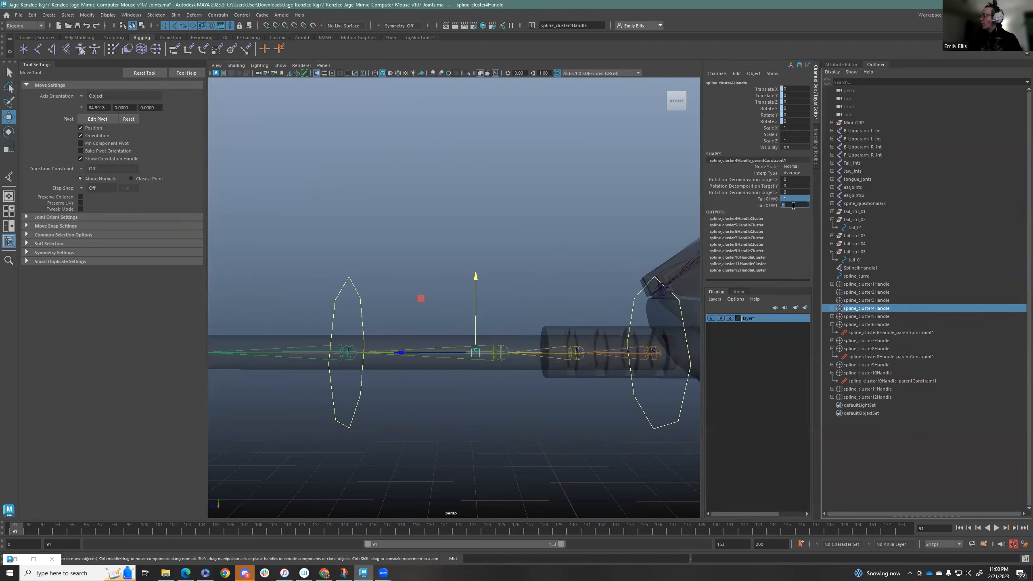
Step: Parent constrain spline_cluster3Handle to the tail_ctrl_01 control curve at the base of the cord
click(617, 293)
click(637, 293)
alt+middle_drag(634, 307, 504, 299)
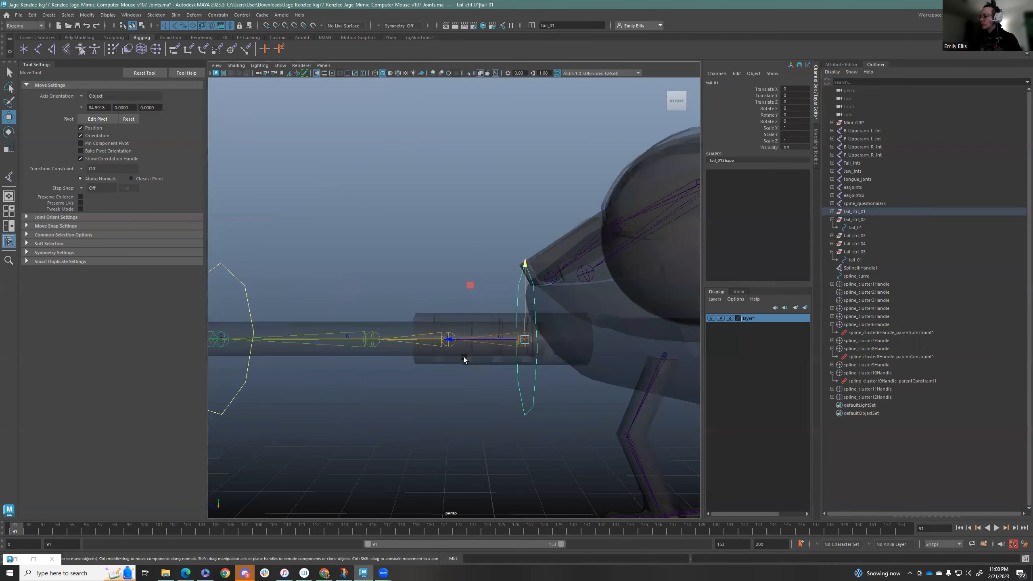
click(900, 298)
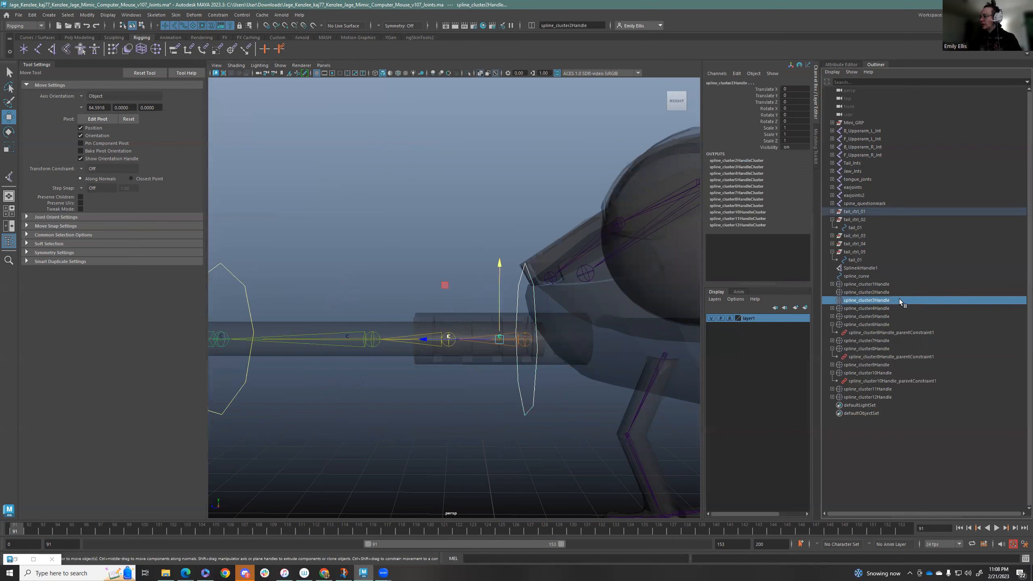
click(520, 242)
click(518, 284)
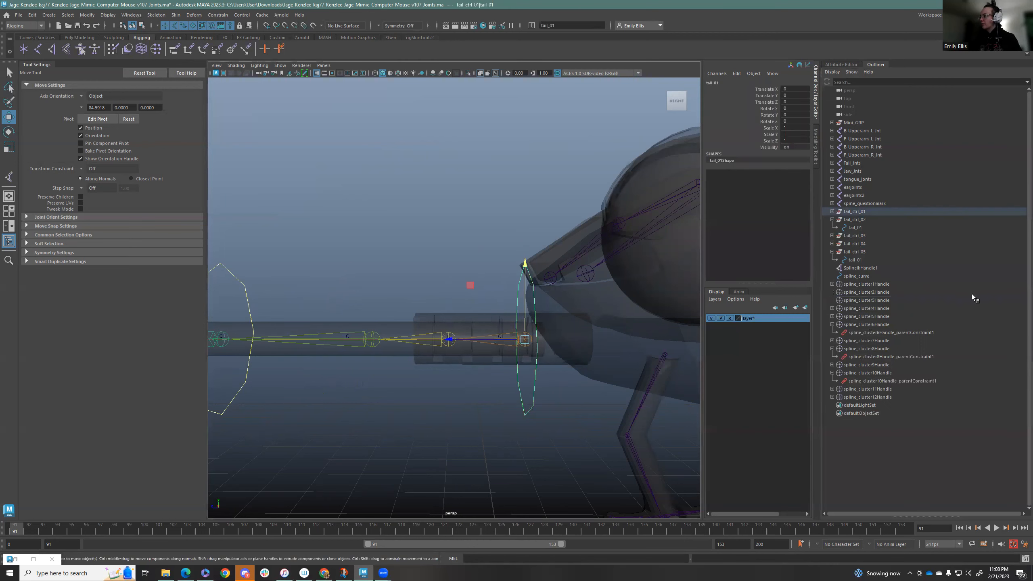
click(888, 301)
click(174, 50)
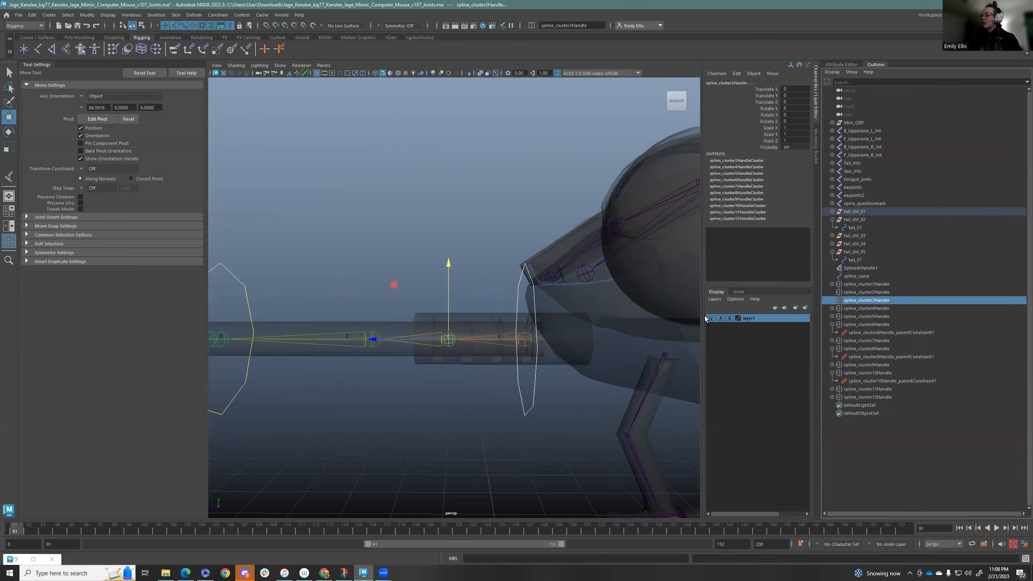
Step: Parent constrain spline_cluster2Handle to the tail_ctrl_01 control curve, and clear the selection
click(517, 295)
click(870, 293)
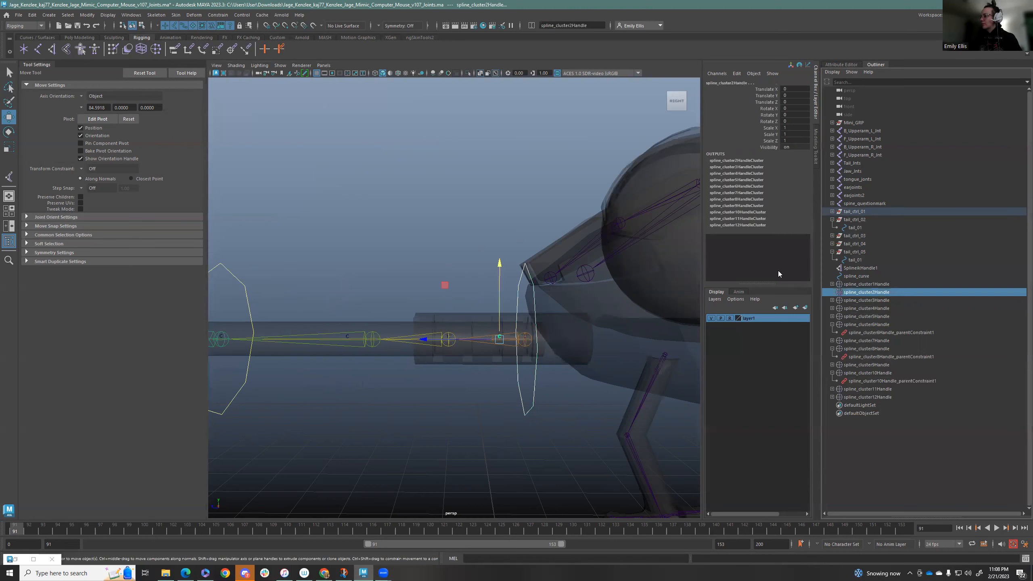
click(431, 242)
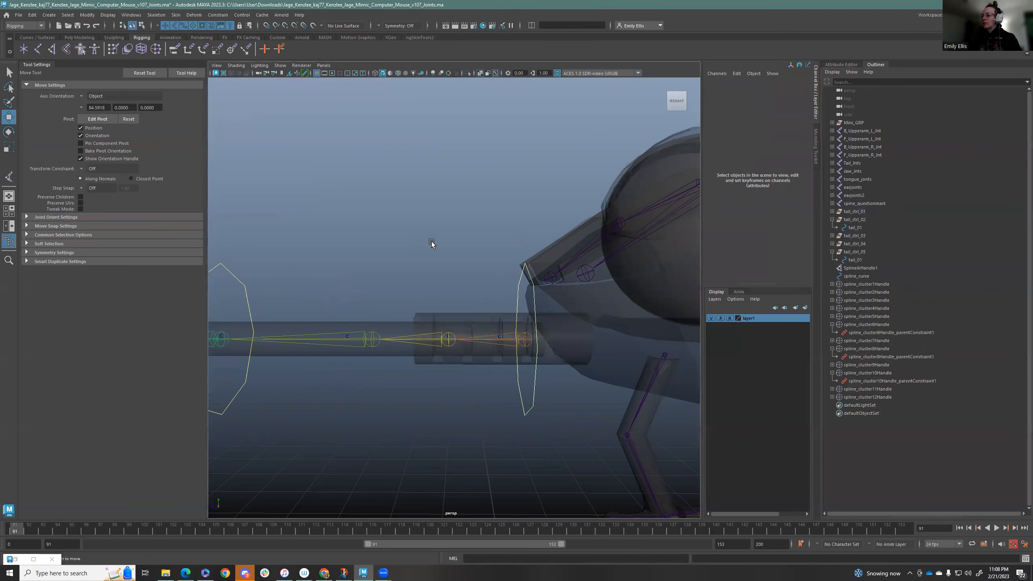
Step: Test moving the tail_ctrl_03 control curve at the middle of the cord, and undo the move
alt+drag(430, 241, 458, 309)
alt+drag(508, 368, 540, 324)
click(486, 336)
key(ctrl+z)
alt+drag(427, 338, 470, 358)
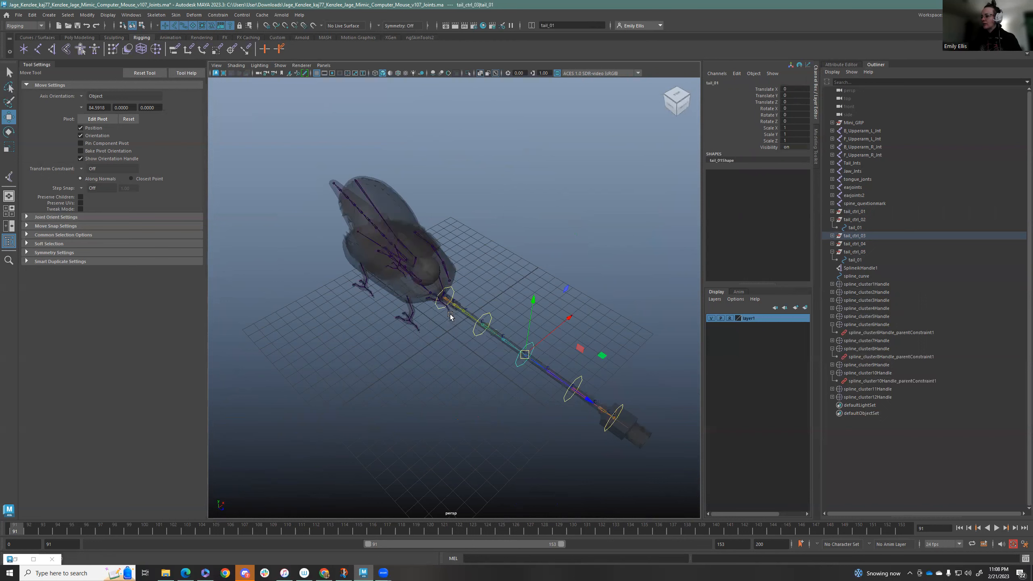
Step: Test moving and rotating the tail_ctrl_01 control curve at the creature's body, and undo the changes
click(445, 310)
drag(447, 296, 508, 272)
key(ctrl+z)
alt+drag(457, 348, 482, 222)
key(e)
key(ctrl+z)
alt+drag(592, 220, 463, 317)
key(w)
drag(352, 345, 358, 195)
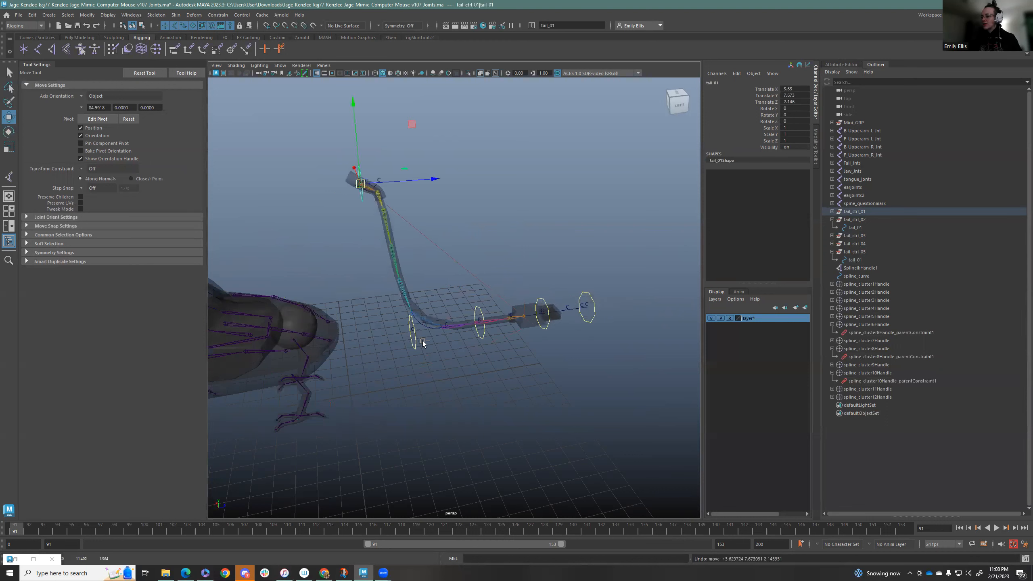
key(ctrl+z)
Step: Test moving the tail_ctrl_02 control curve, undo the changes, and clear the selection
click(413, 349)
click(413, 347)
drag(410, 344, 670, 392)
click(473, 308)
key(ctrl+z)
key(ctrl+z)
key(ctrl+z)
click(488, 405)
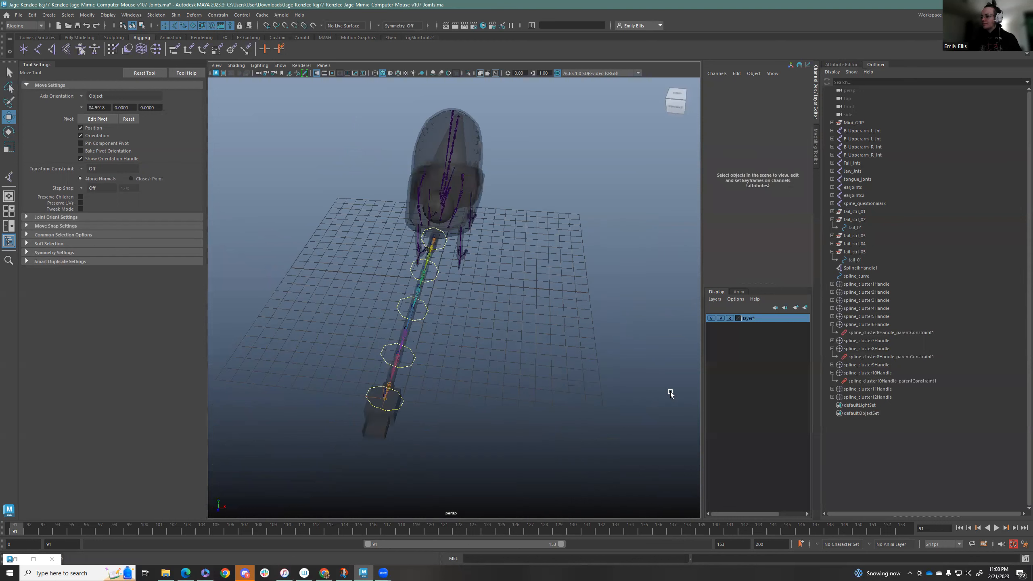
alt+drag(523, 377, 488, 429)
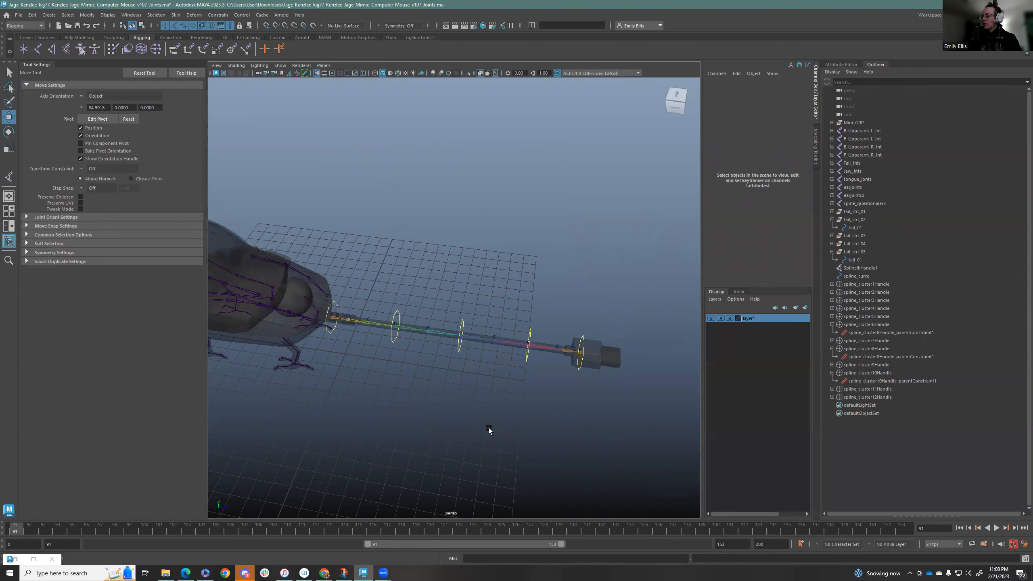
alt+drag(436, 392, 484, 328)
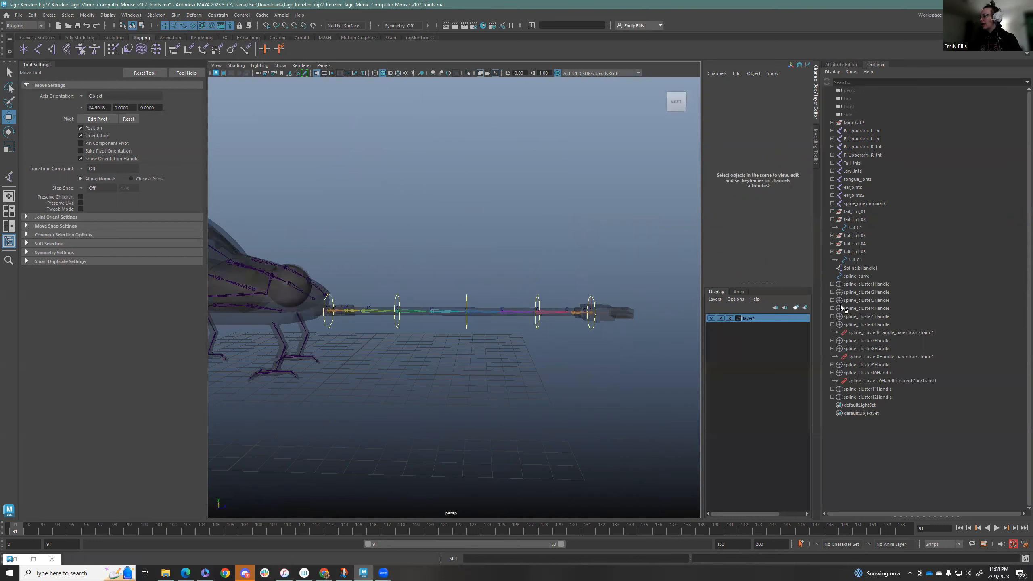
Step: Group SplineIKHandle1, spline_curve and all twelve spline cluster handles together
click(832, 349)
click(832, 325)
click(832, 357)
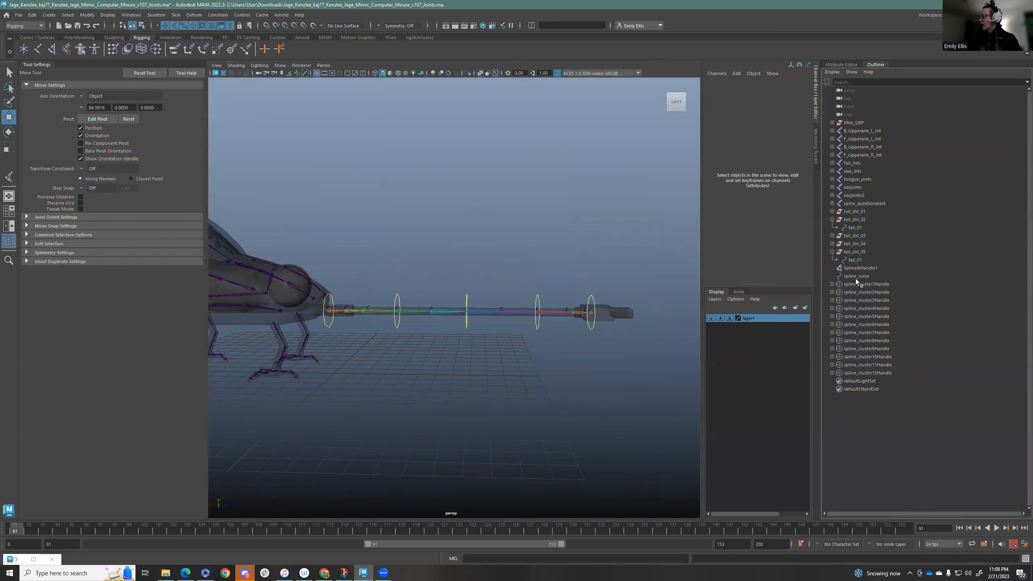
click(861, 270)
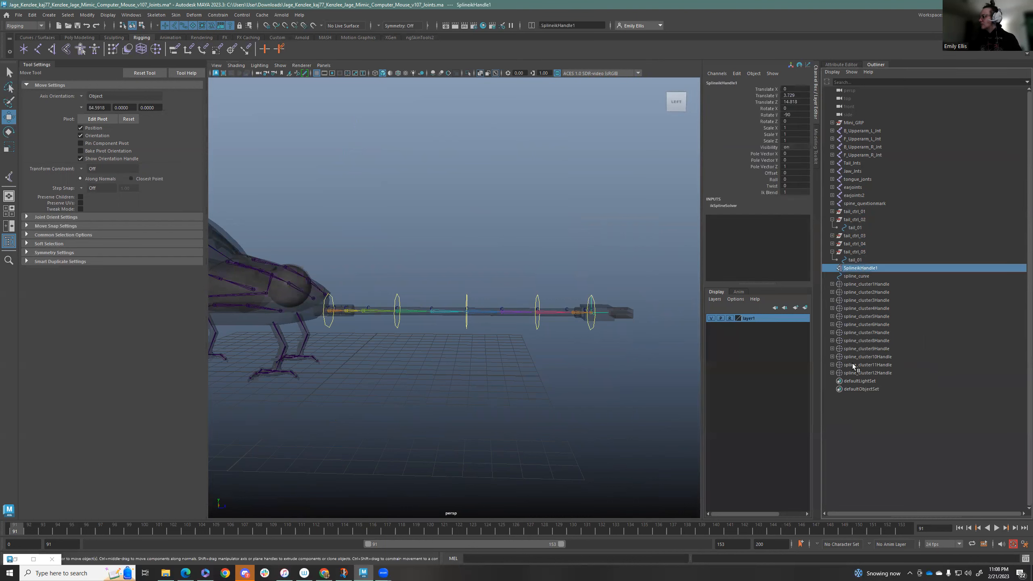
shift+click(854, 369)
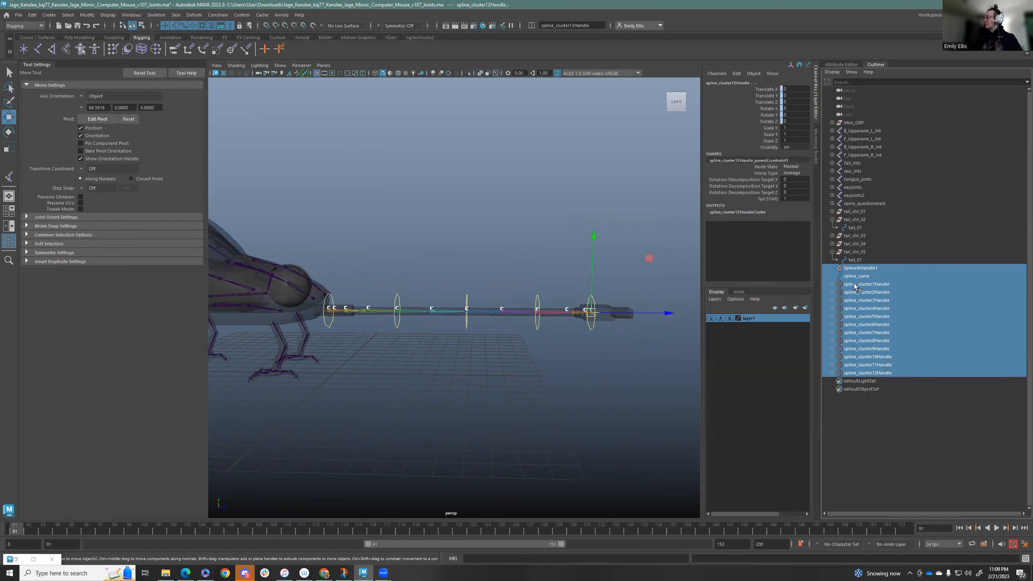
key(ctrl+g)
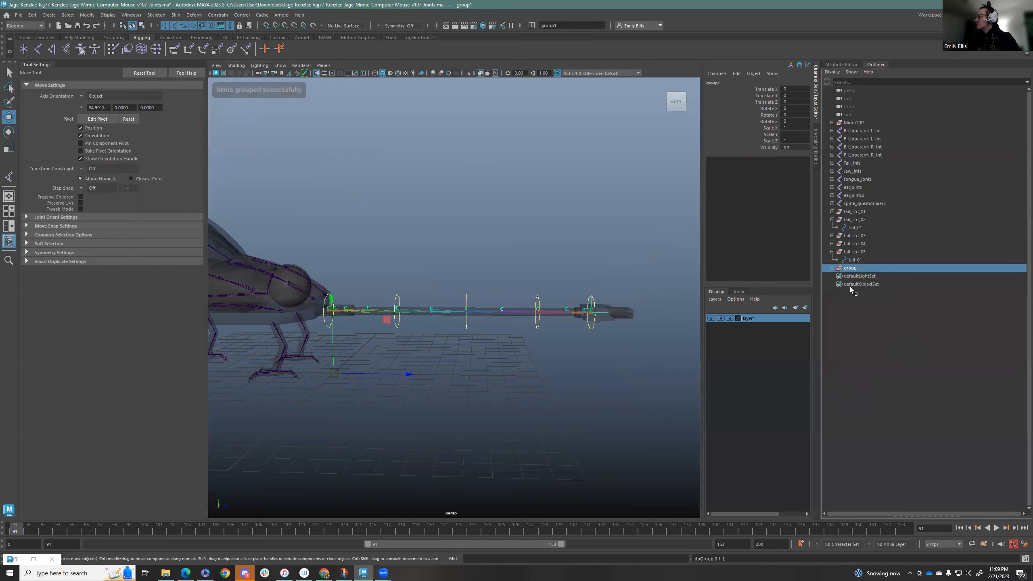
Step: Rename the new group of spline objects Spline_IK_rig, and collapse its hierarchy
shift+click(831, 268)
double_click(854, 268)
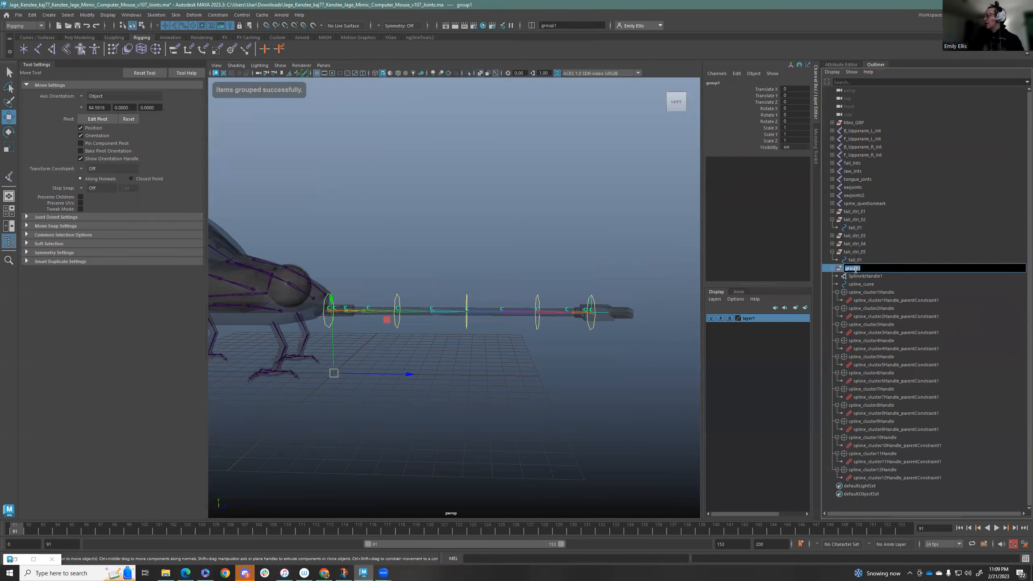
text(Spline)
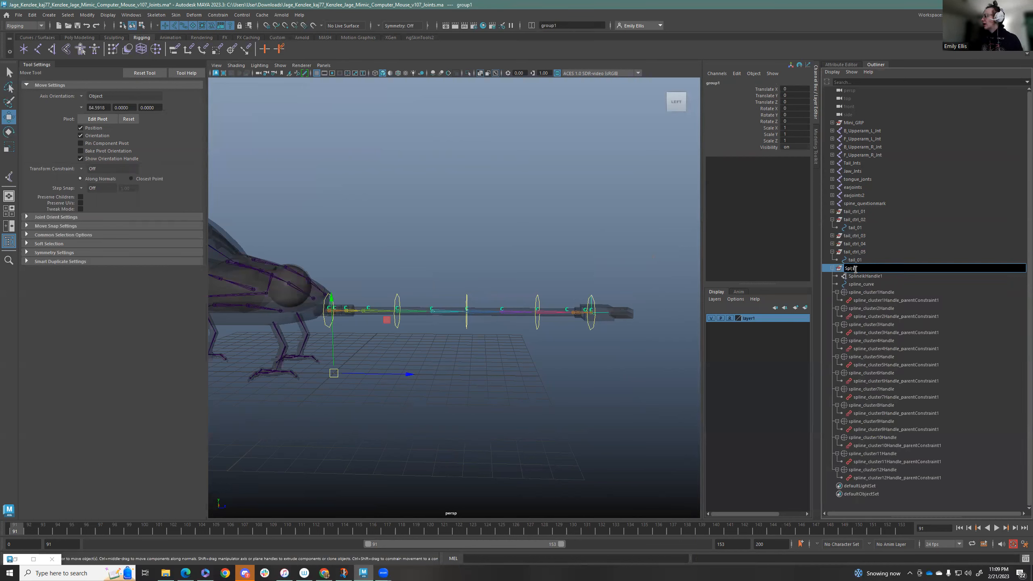
text(i)
text( IK rig)
key(Return)
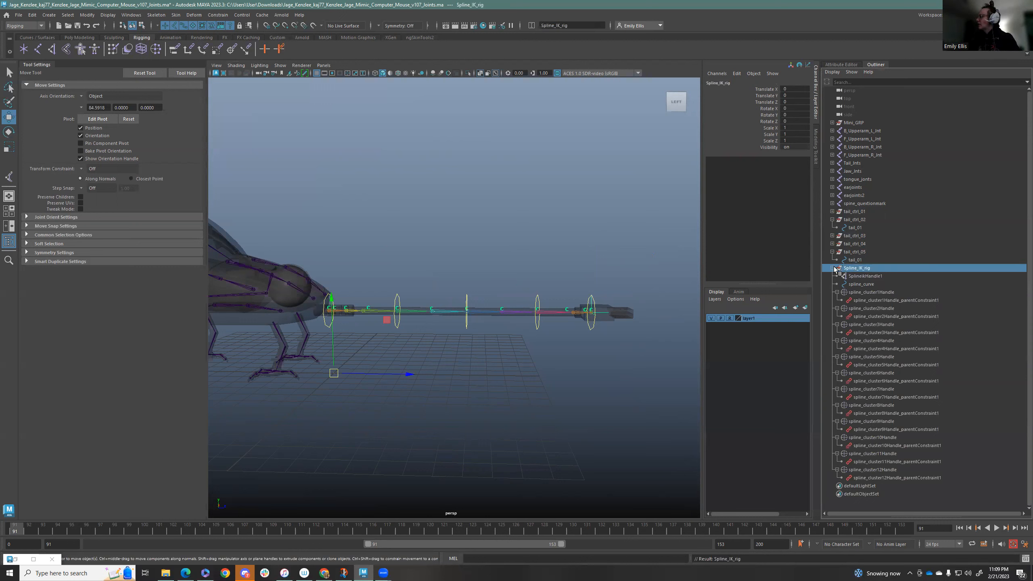
click(832, 268)
Step: Expand the tail control groups and parent the tail_ctrl_02 group under the tail_01 curve inside tail_ctrl_01
click(854, 235)
click(856, 268)
click(858, 252)
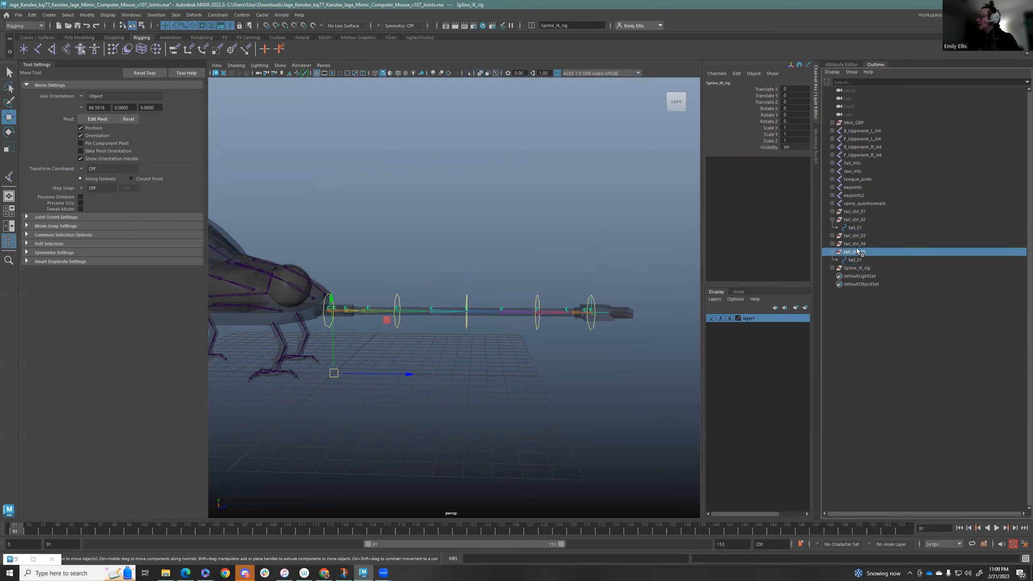
click(329, 326)
click(832, 211)
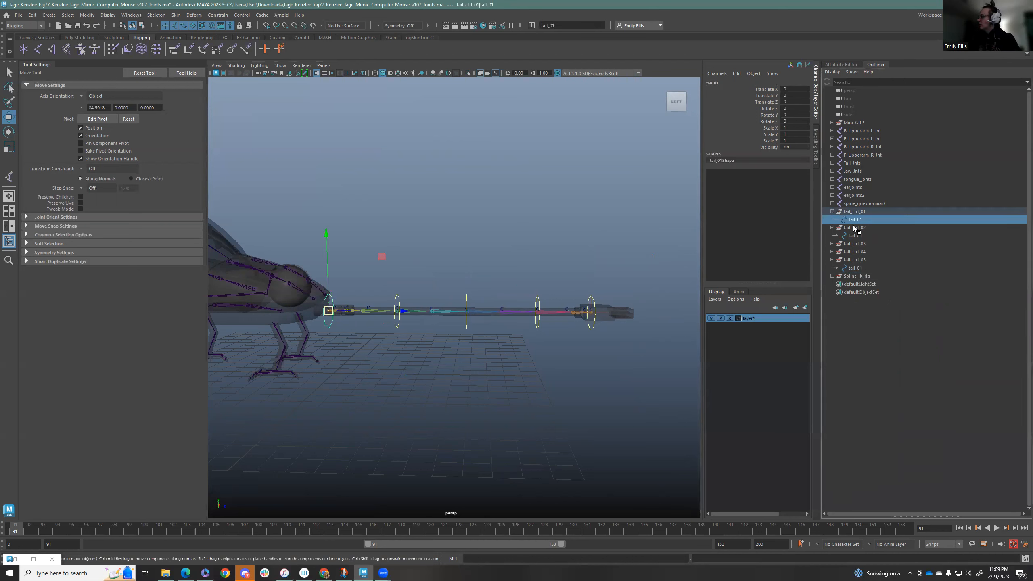
click(832, 243)
click(831, 260)
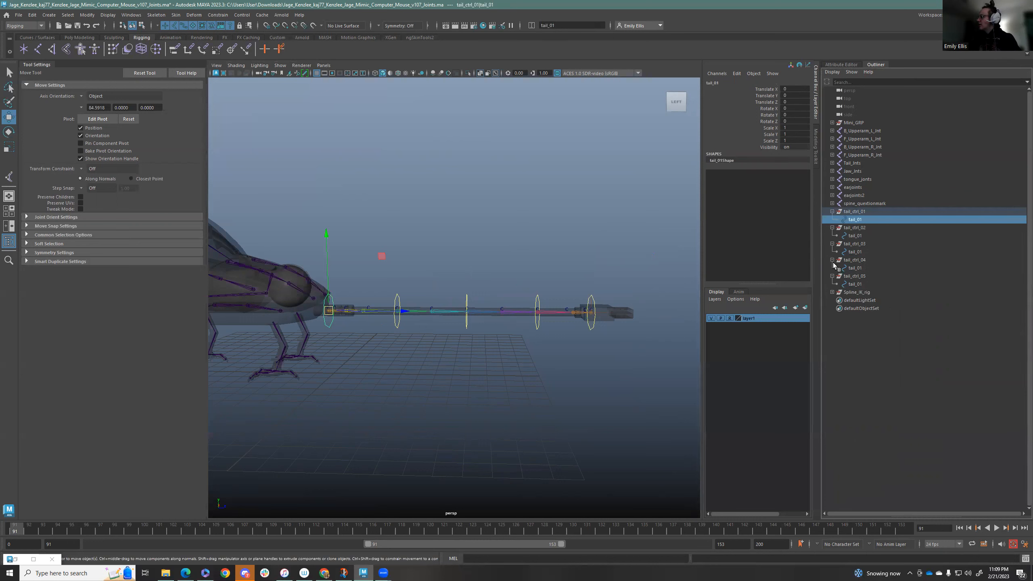
ctrl+click(862, 236)
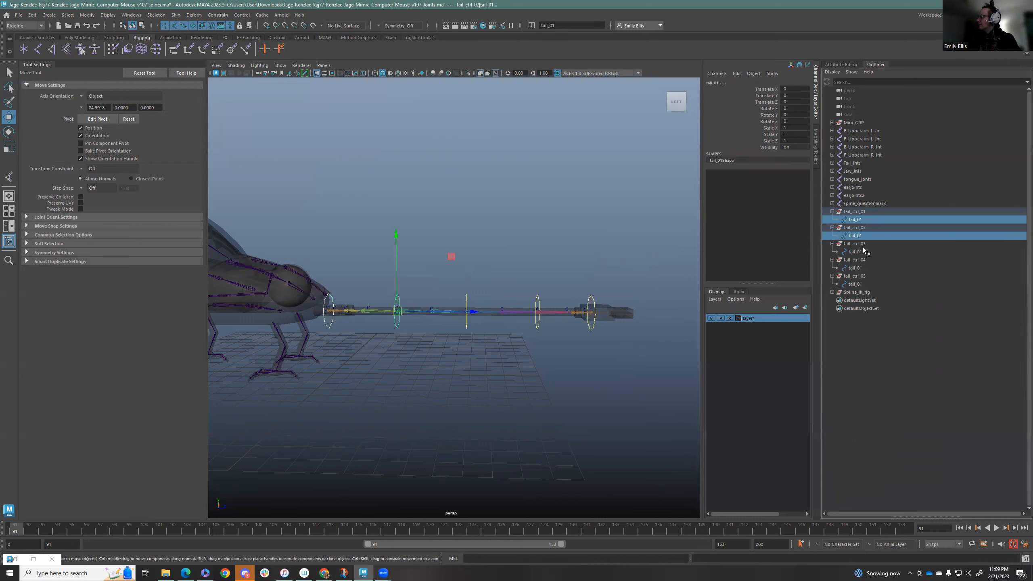
click(855, 228)
drag(855, 227, 856, 220)
click(856, 220)
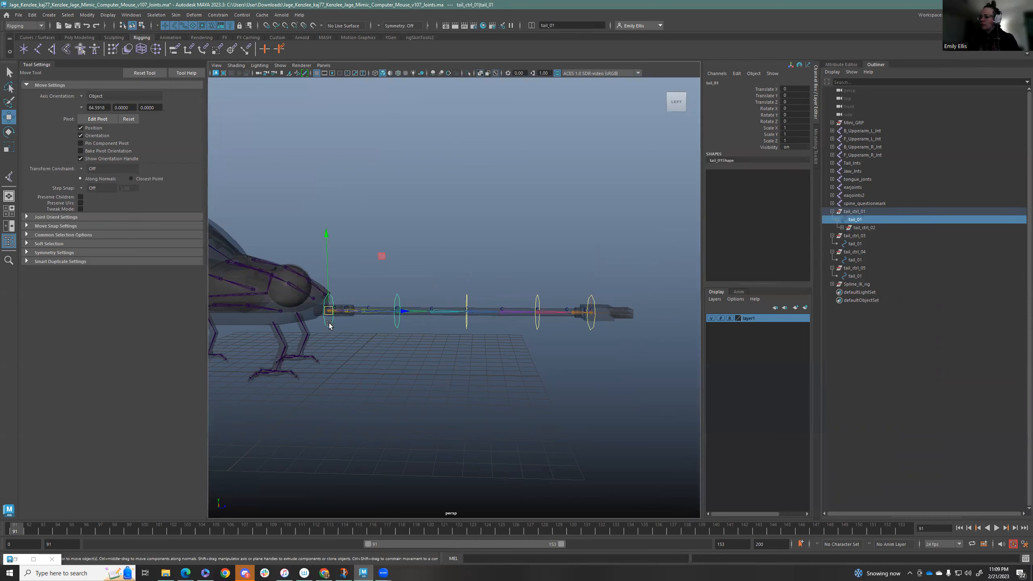
Step: Test rotating the tail_ctrl_01 control curve at the creature's body, and undo the rotation
key(e)
drag(385, 268, 293, 194)
key(ctrl+z)
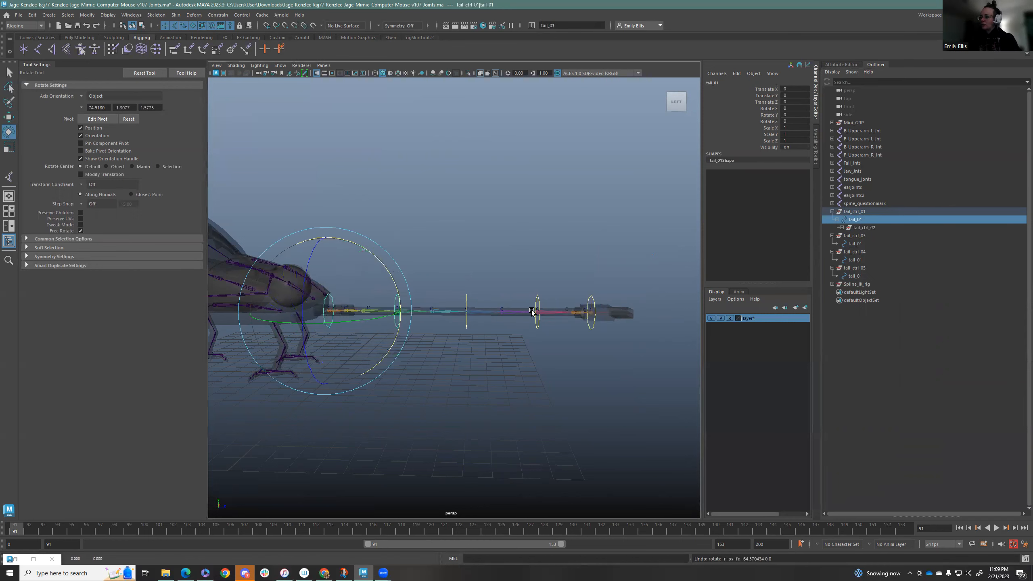
Step: Test rotating and moving the tail_ctrl_02 control curve, and undo both changes
click(440, 345)
click(397, 329)
drag(454, 267, 382, 188)
key(ctrl+z)
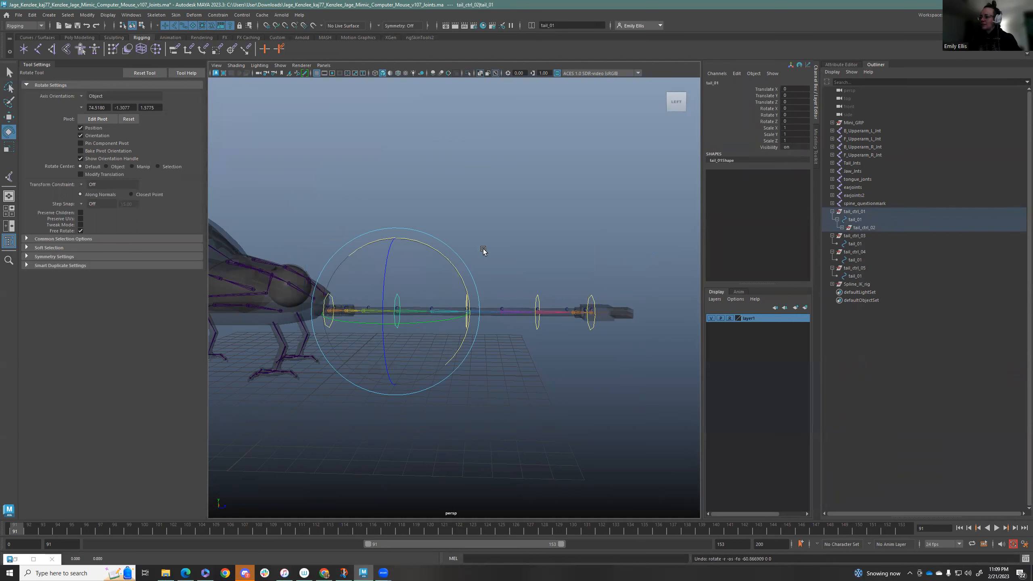
click(473, 237)
click(397, 300)
key(w)
drag(396, 303, 416, 395)
key(ctrl+z)
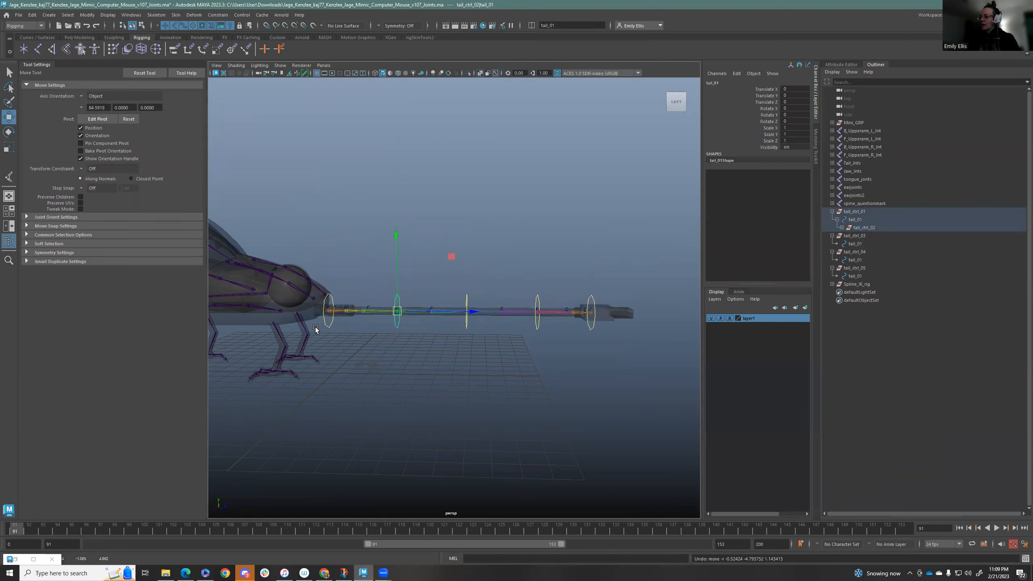
Step: Test moving the tail_ctrl_01 control curve with tail_ctrl_02 nested under it, undo the move, and clear the selection
click(355, 308)
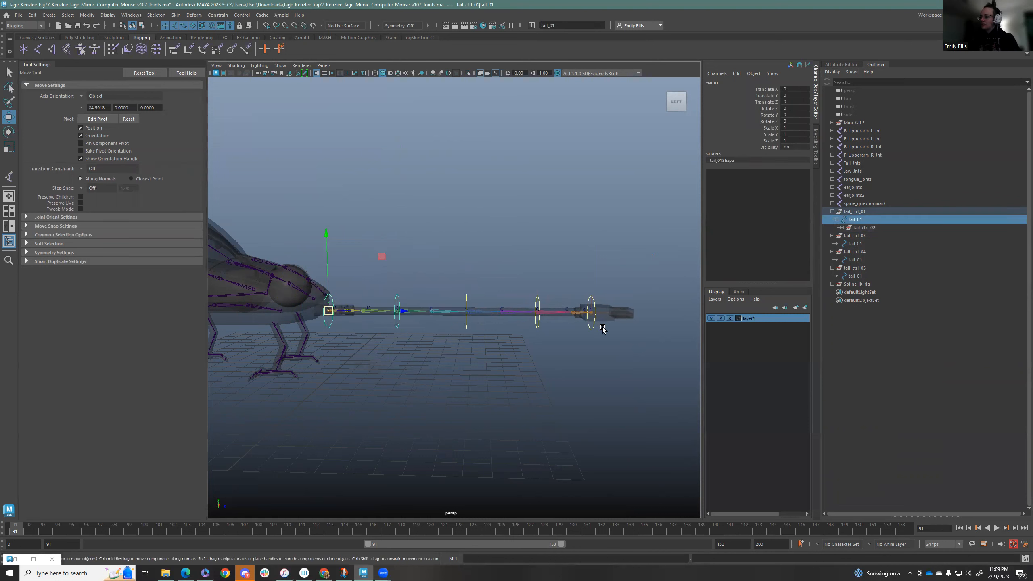
click(842, 227)
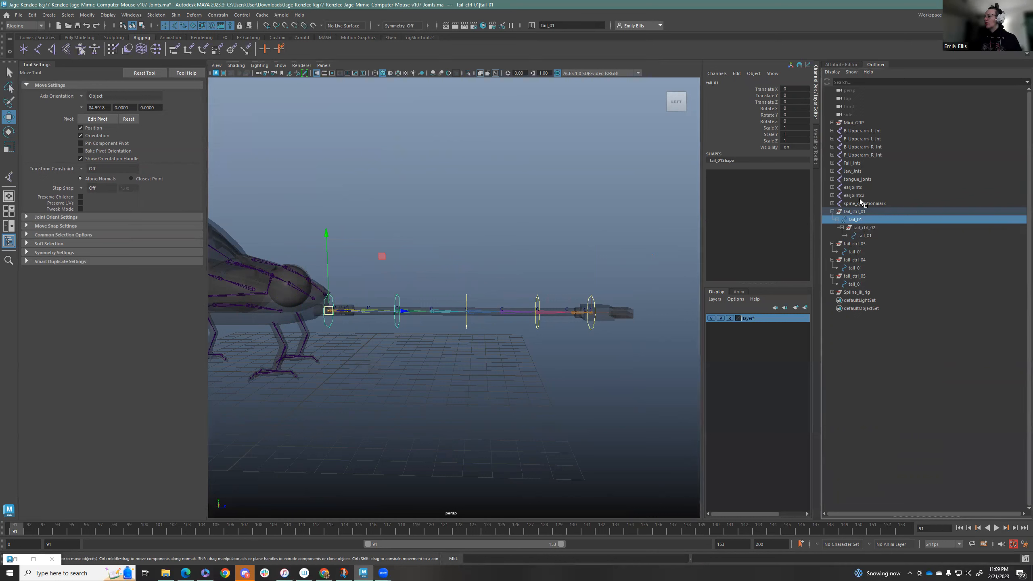
drag(340, 317, 419, 369)
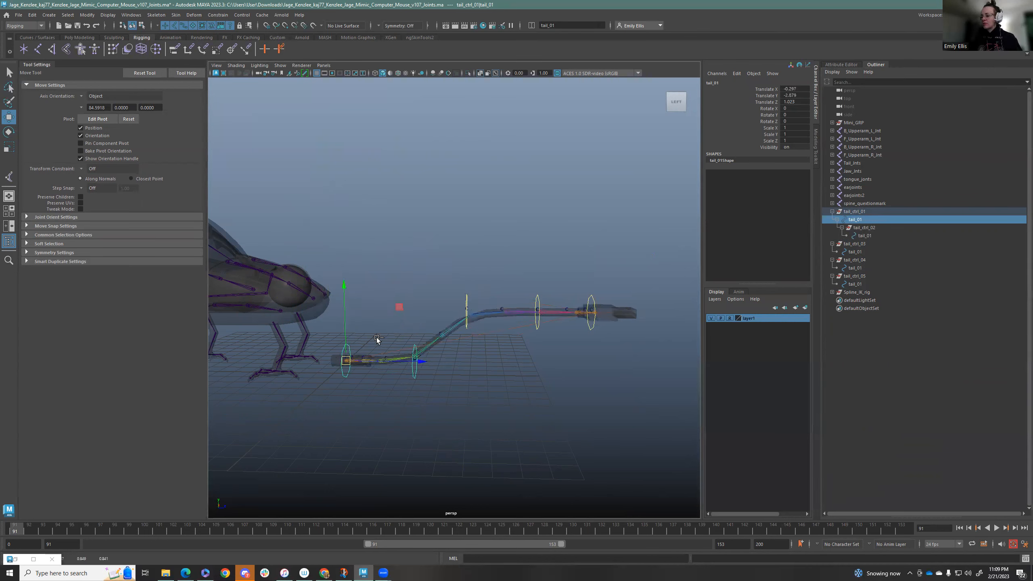
key(ctrl+z)
click(348, 288)
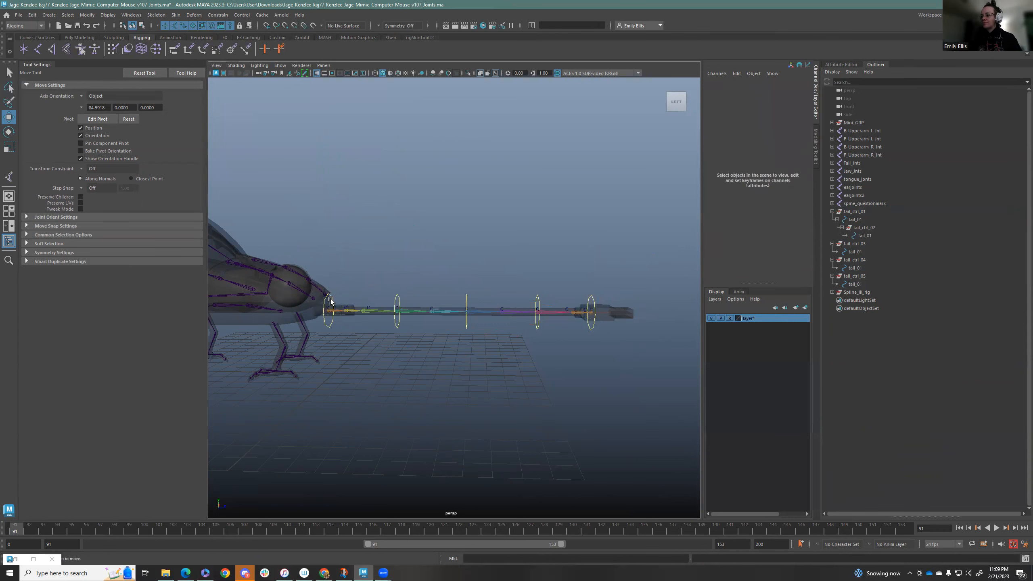
Step: Test rotating the tail_ctrl_01 control curve again with its nested control, and undo the rotation
click(331, 299)
key(e)
drag(357, 295, 338, 339)
key(ctrl+z)
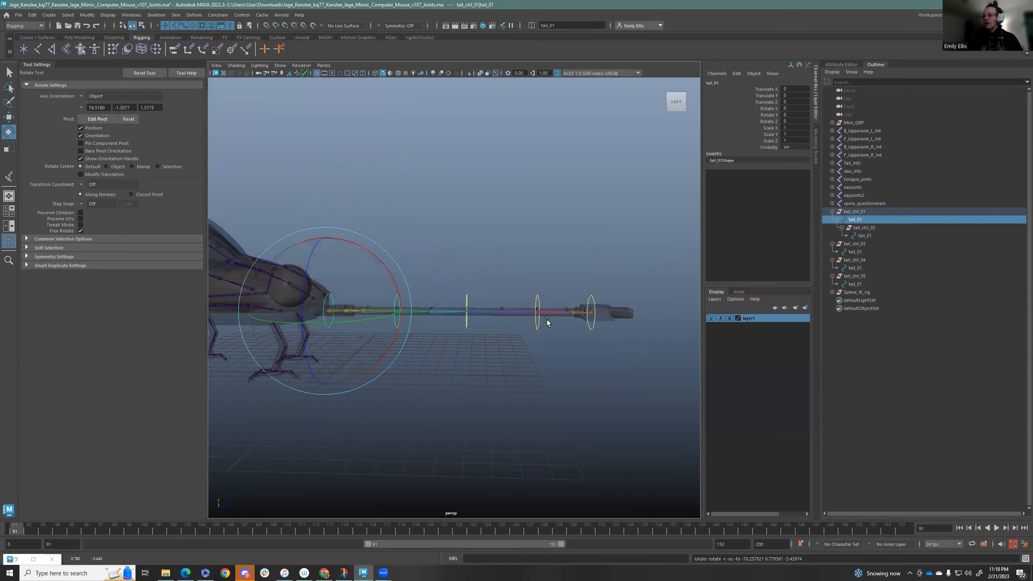
alt+drag(618, 327, 594, 400)
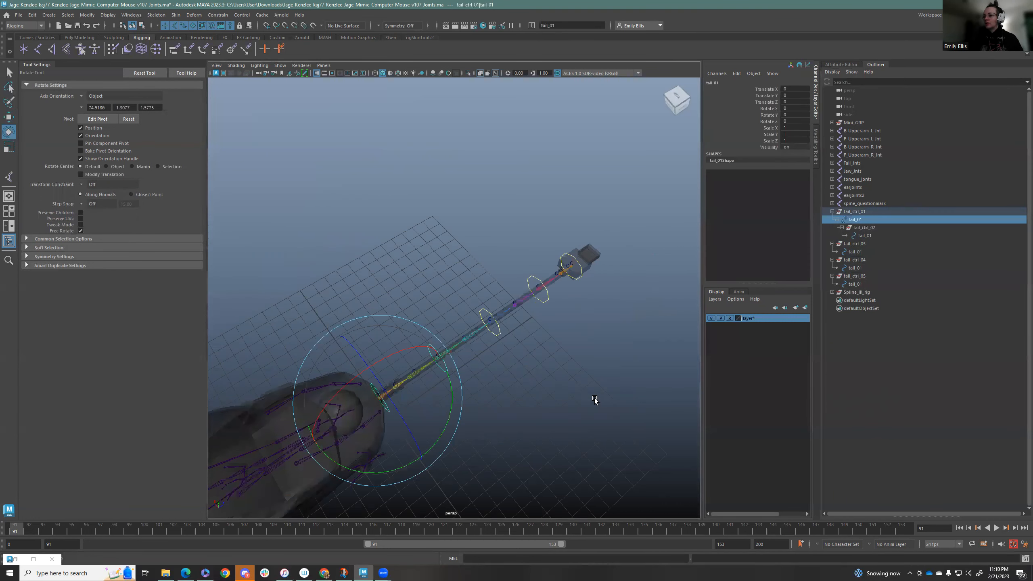
alt+drag(461, 436, 524, 74)
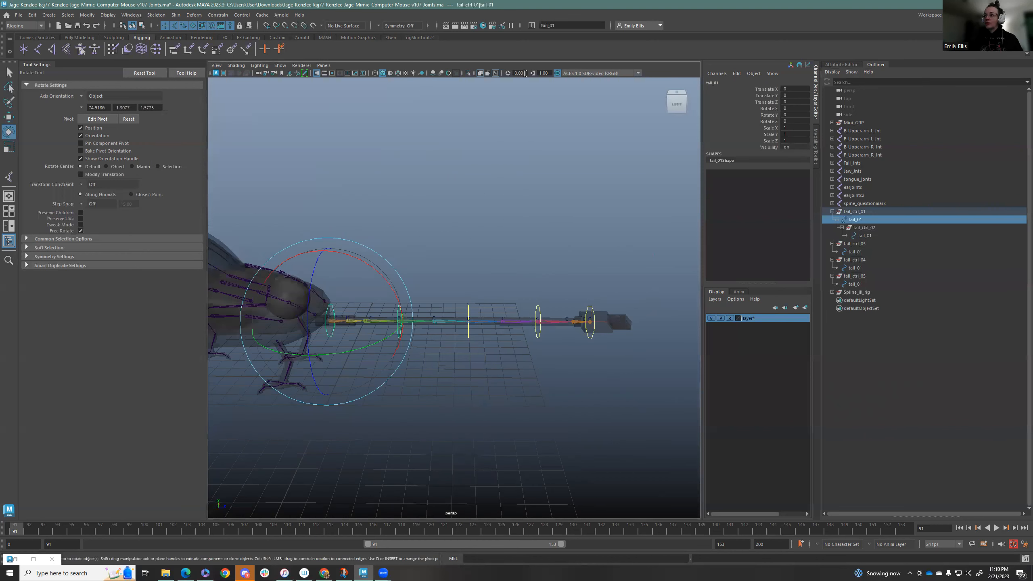